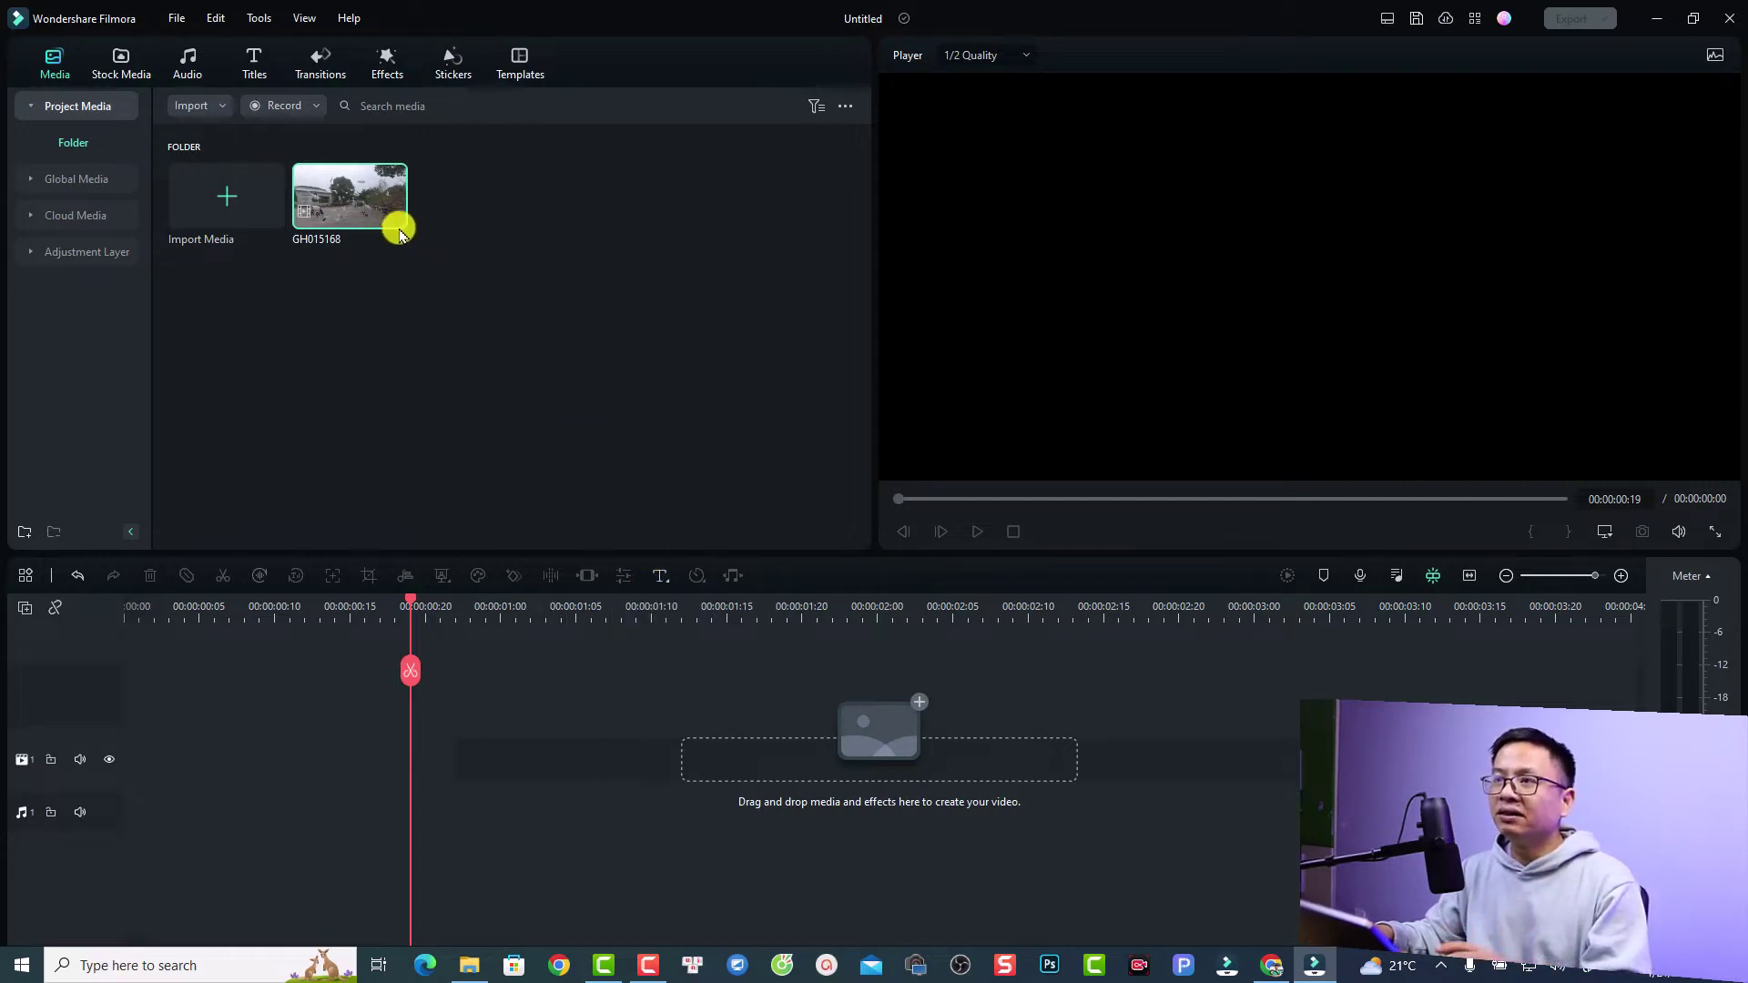
Place the GH015168 clip at the start of the video track and split it at 00:00:03:07, where the birds take off.
{"action": "left_click_drag", "start_coordinate": [400, 232], "coordinate": [125, 758]}
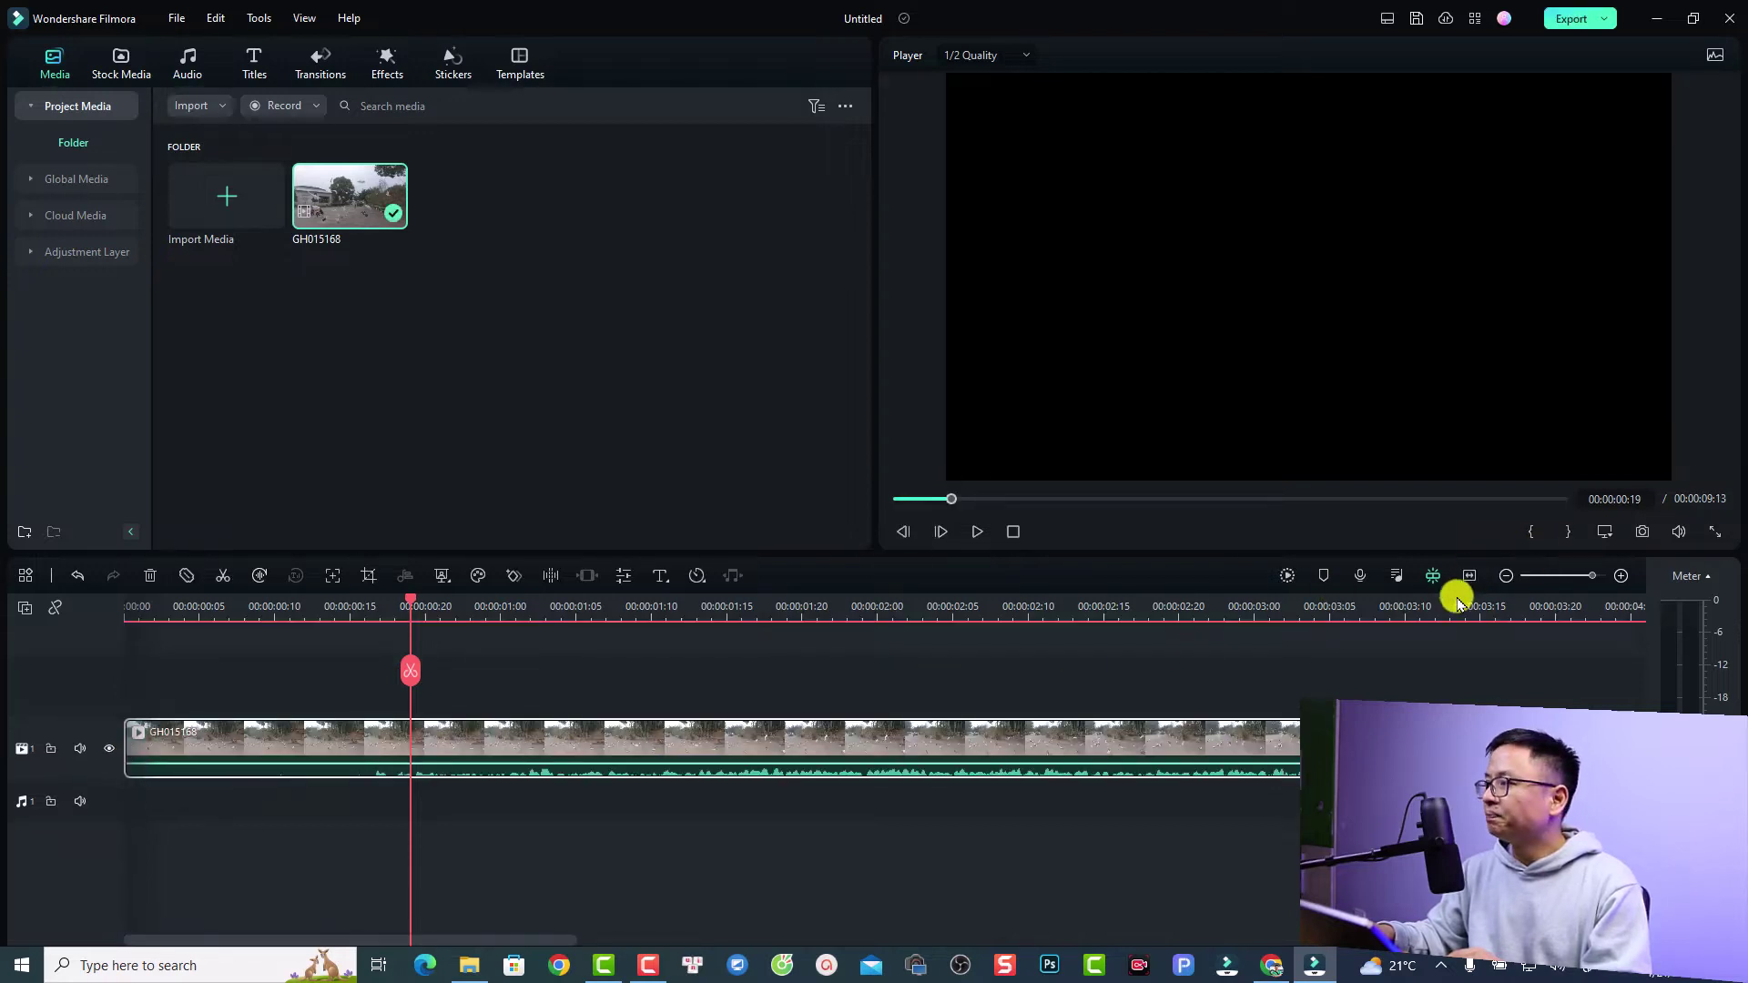
{"action": "left_click", "coordinate": [1469, 576]}
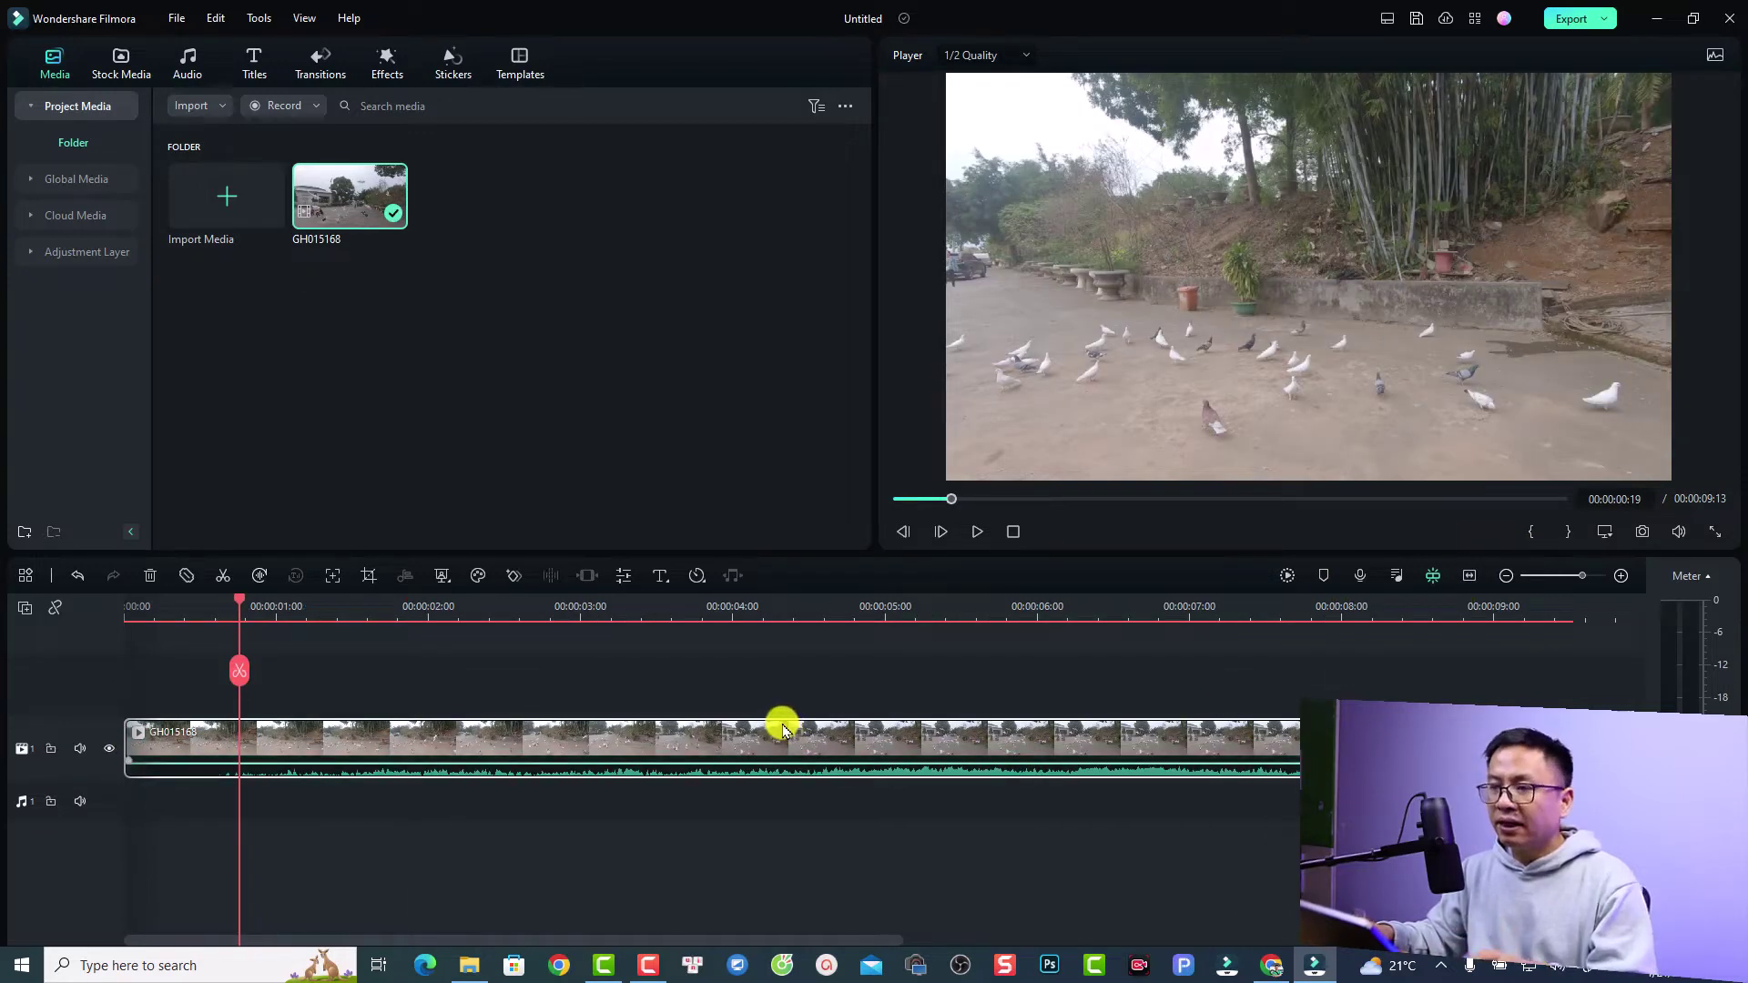
{"action": "key", "text": "space"}
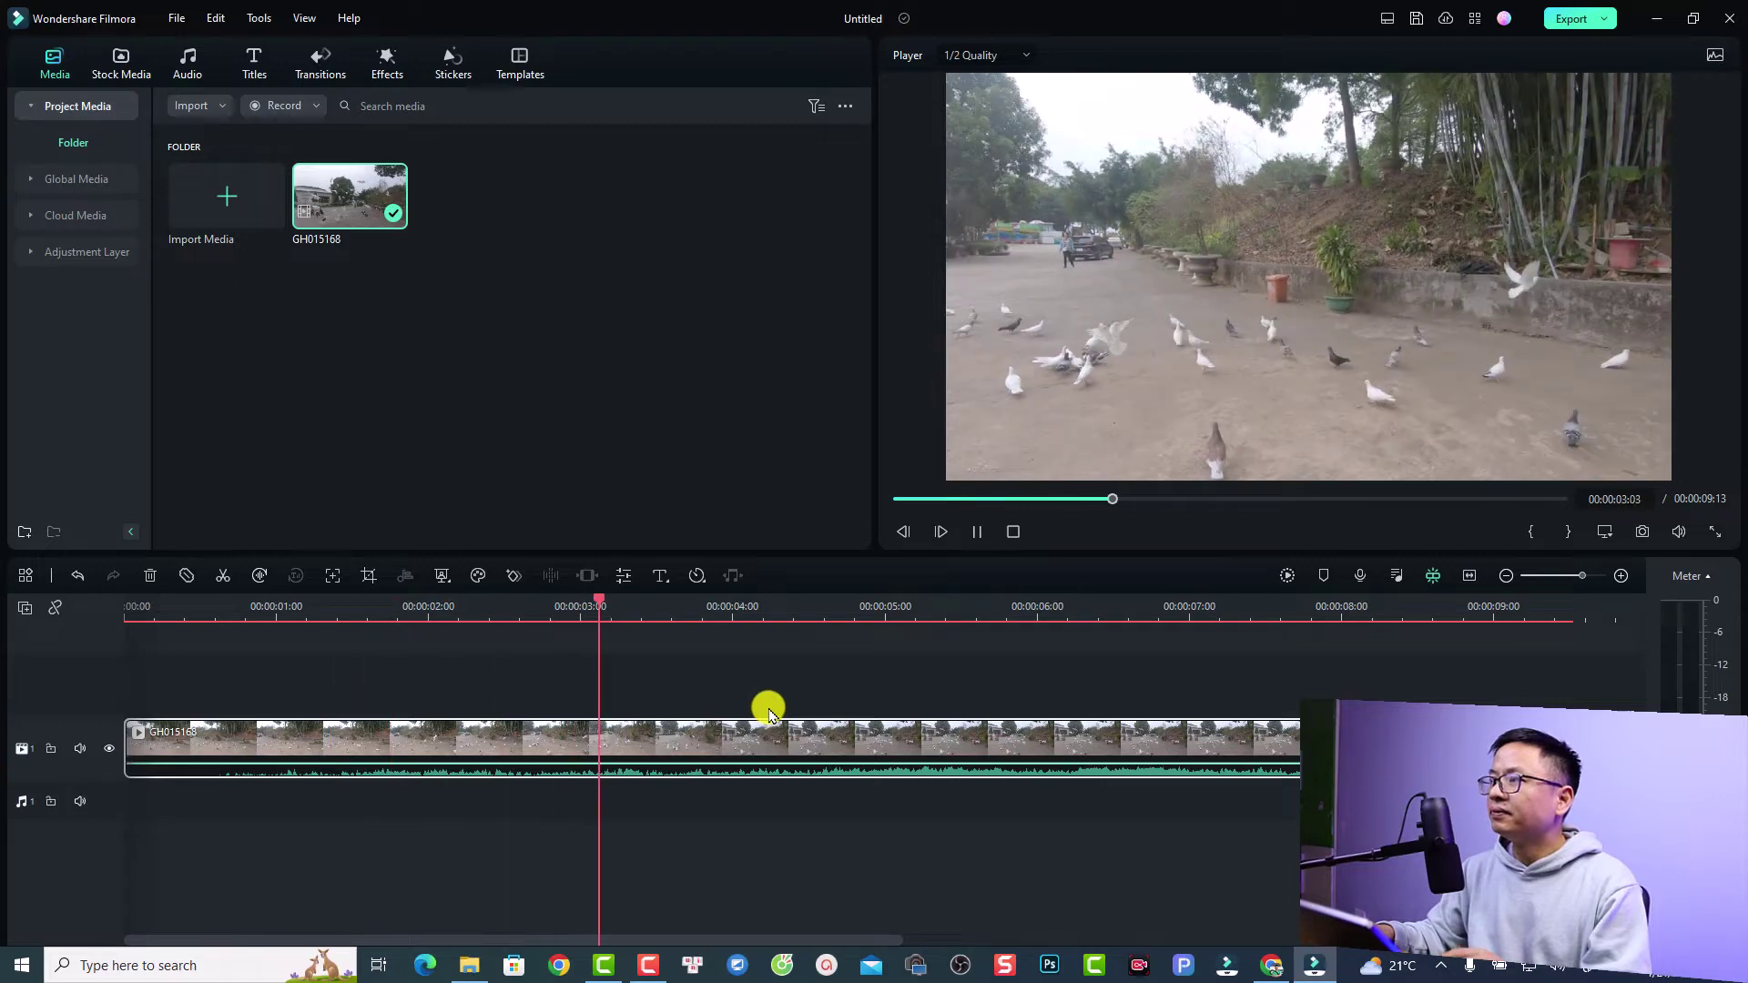
{"action": "left_click", "coordinate": [1061, 438]}
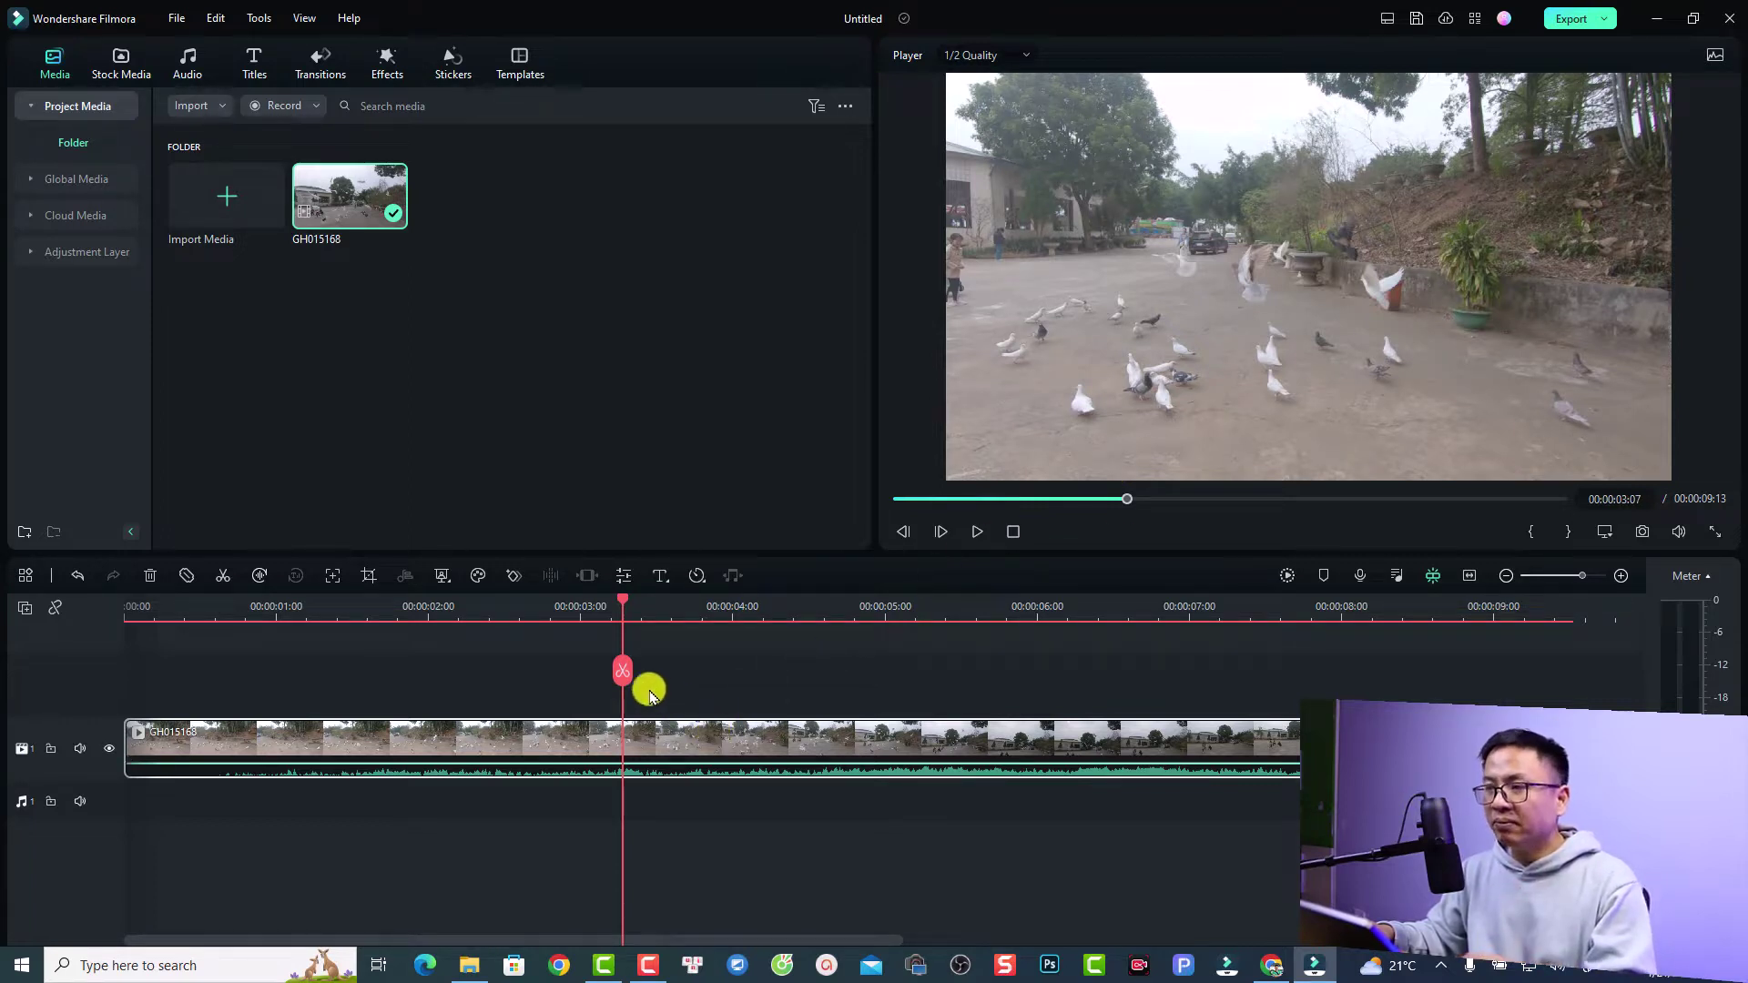
{"action": "left_click", "coordinate": [623, 671]}
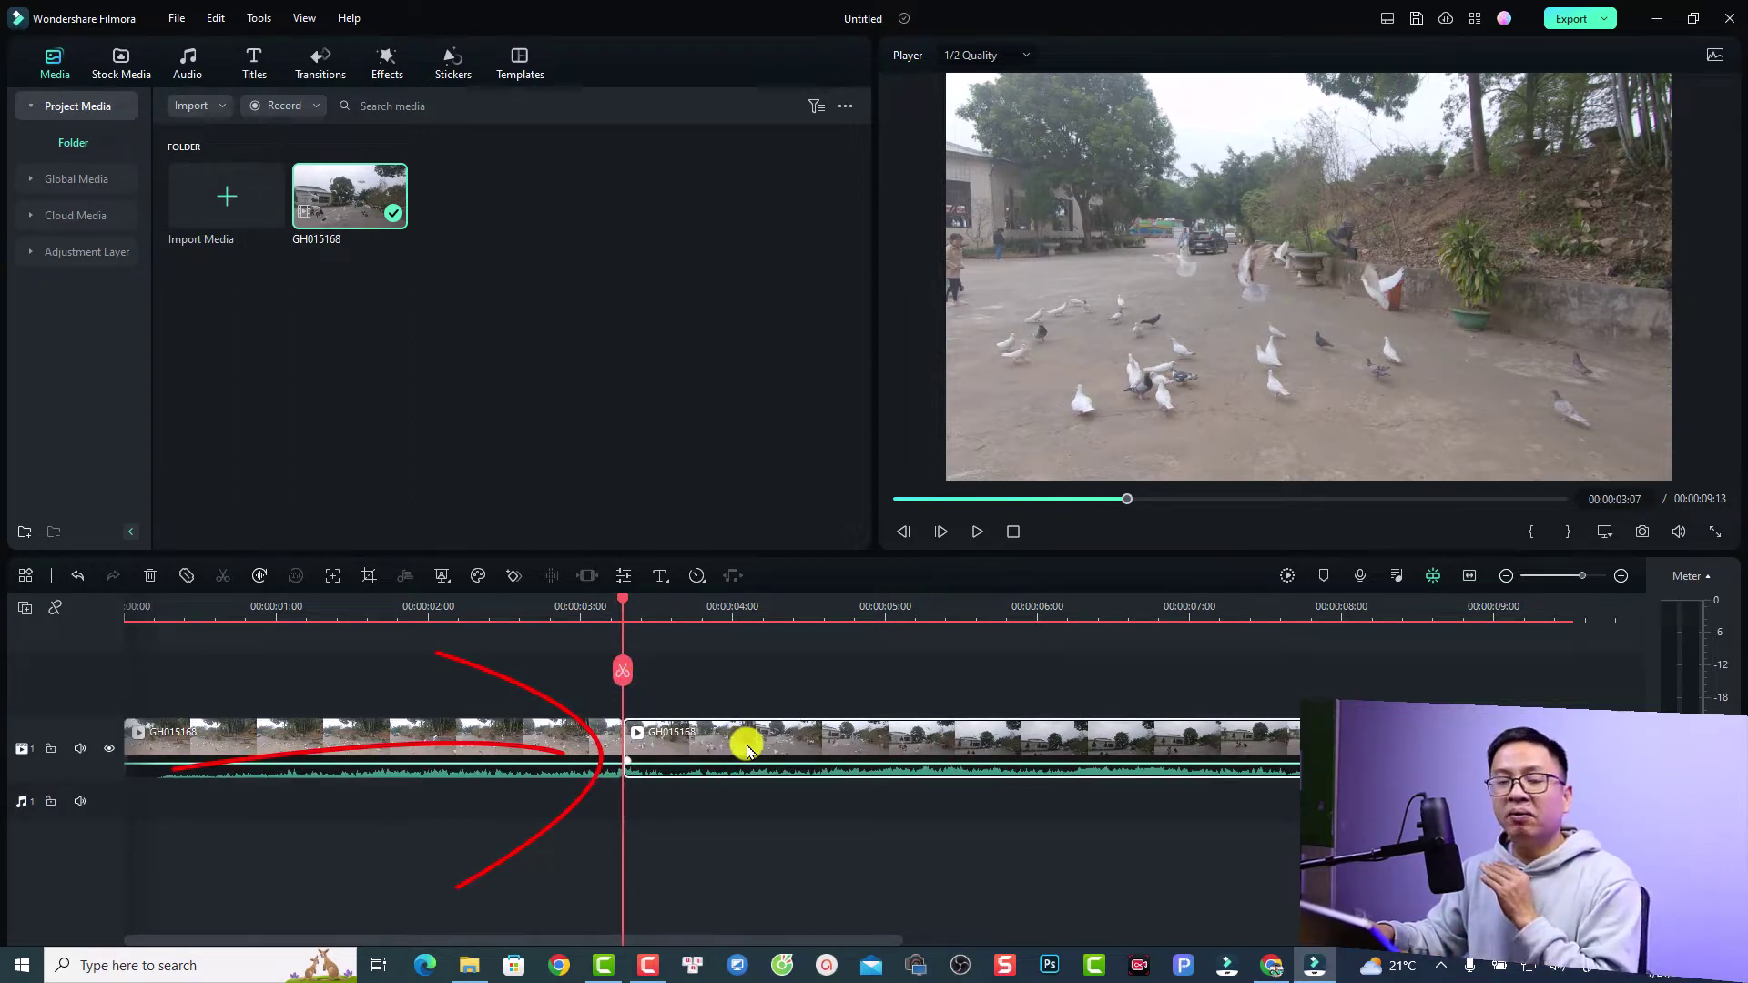
Play on through the second segment and split the clip again at 00:00:05:19.
{"action": "key", "text": "space"}
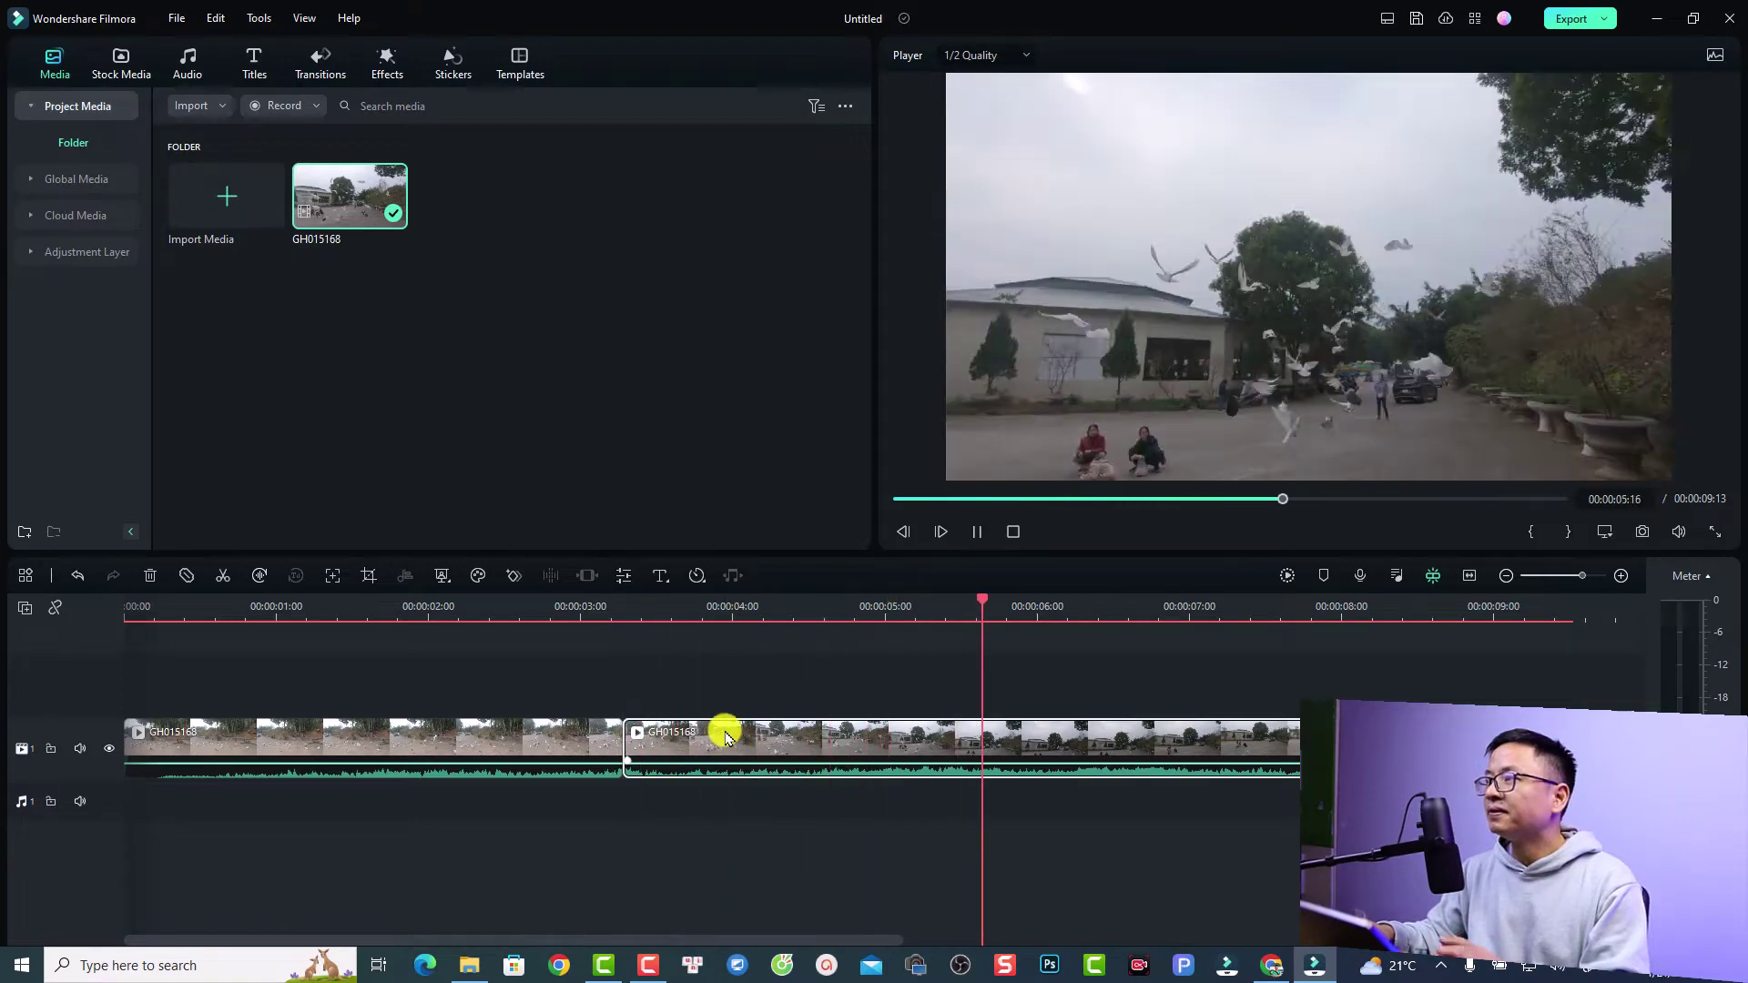
{"action": "key", "text": "space"}
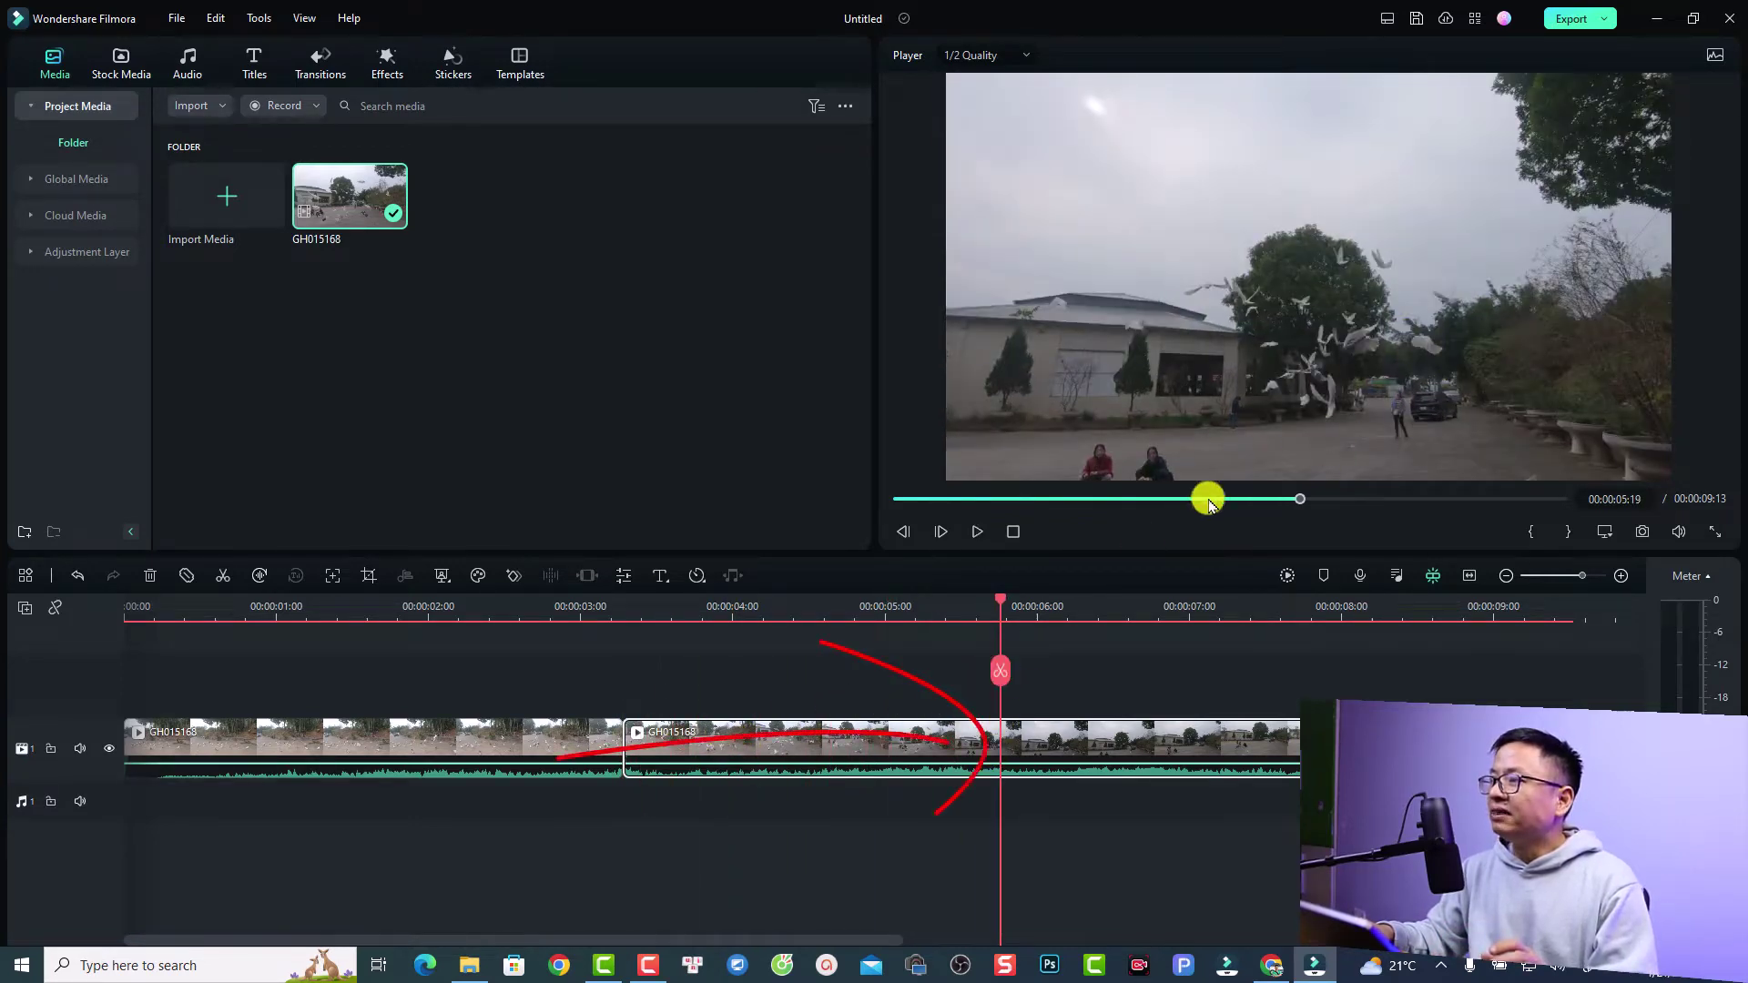
{"action": "left_click", "coordinate": [998, 681]}
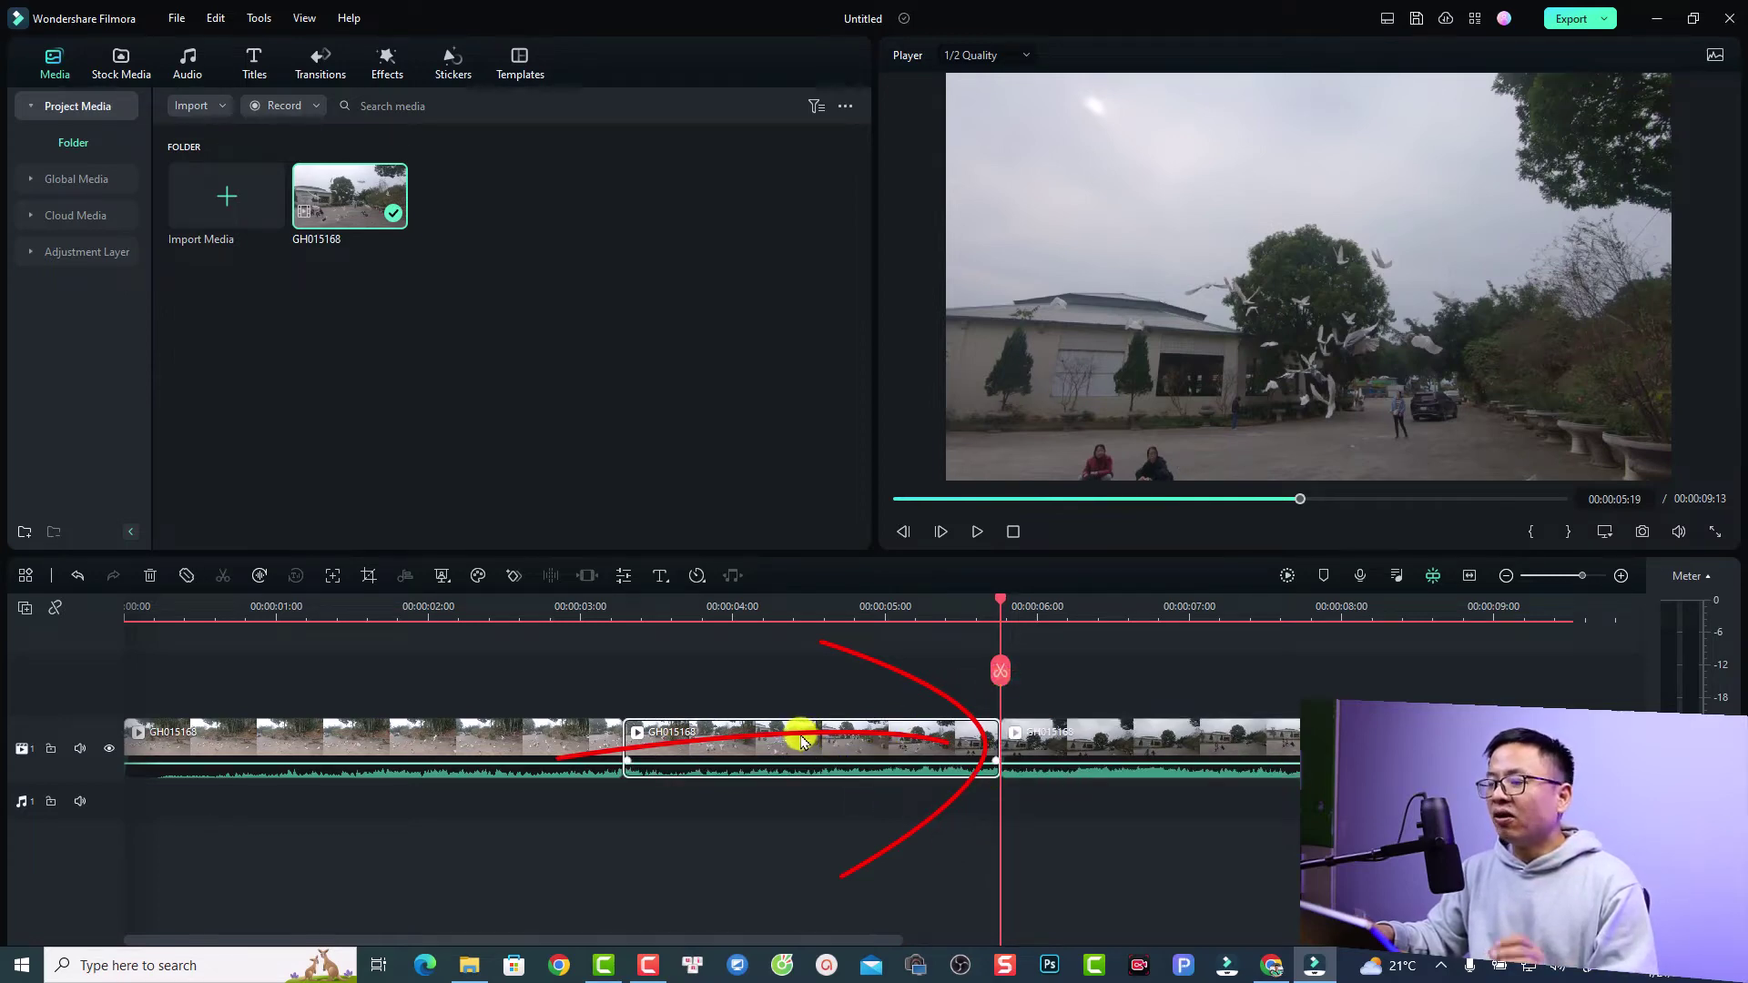
Slow the middle segment of the clip down to 0.5x speed.
{"action": "left_click", "coordinate": [697, 576]}
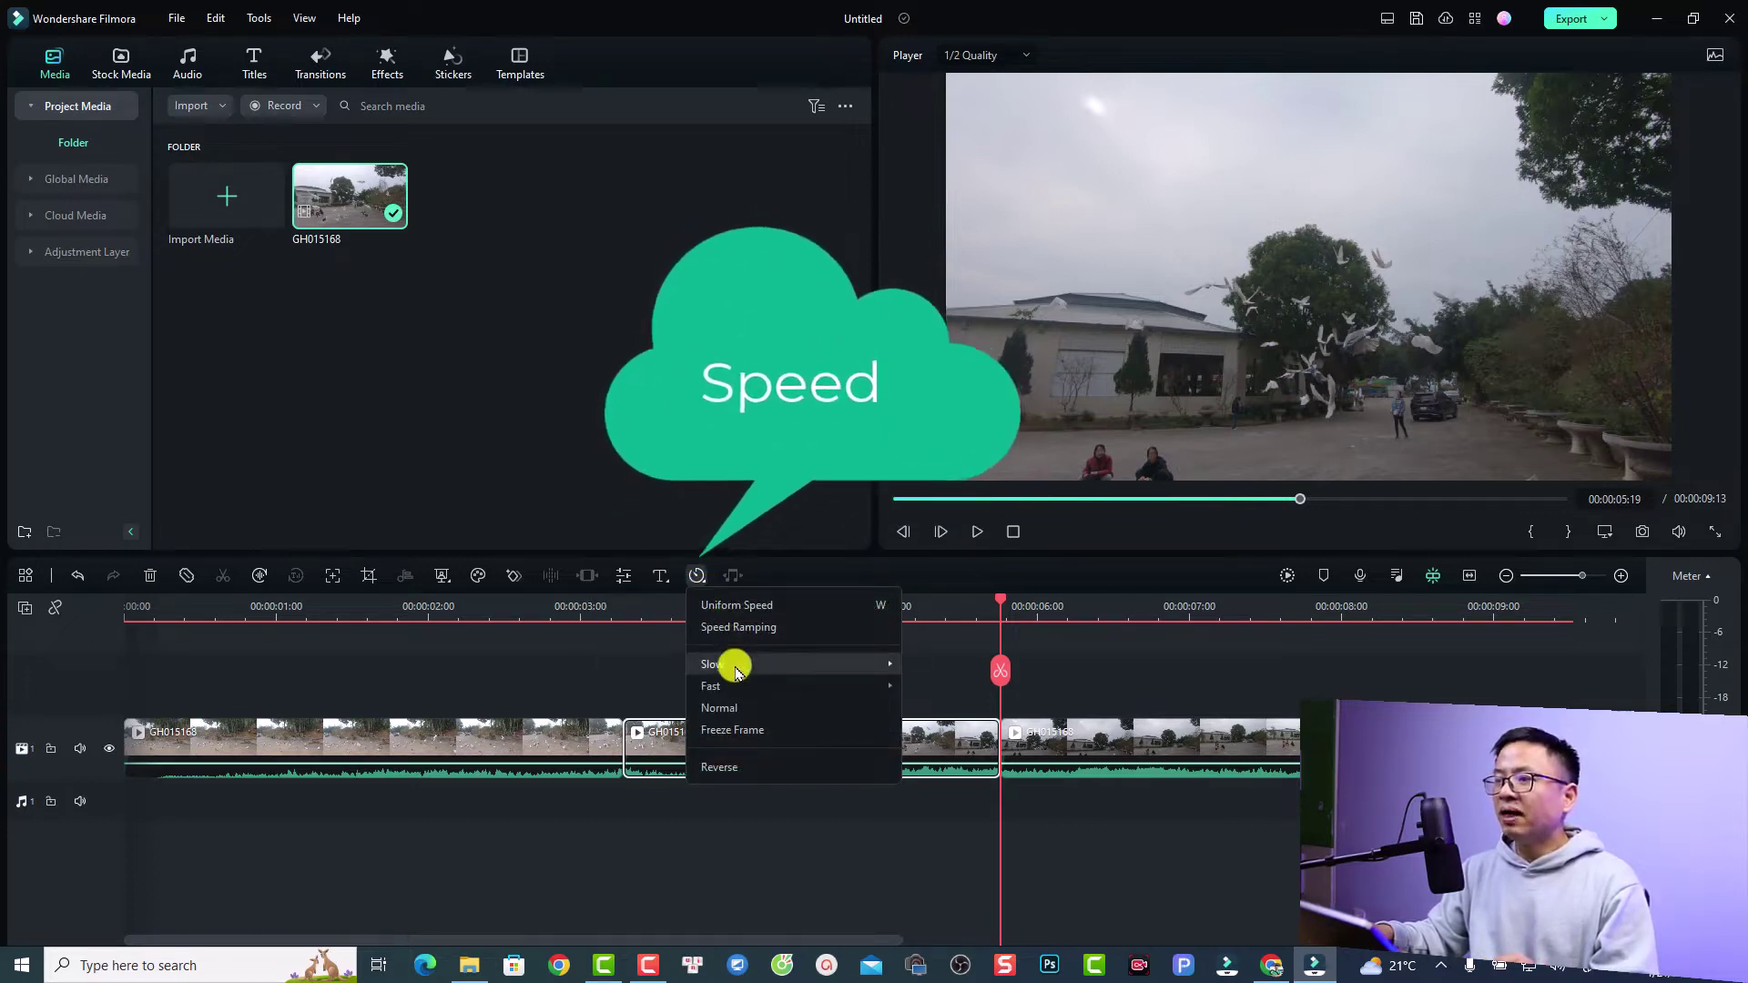
{"action": "mouse_move", "coordinate": [733, 664]}
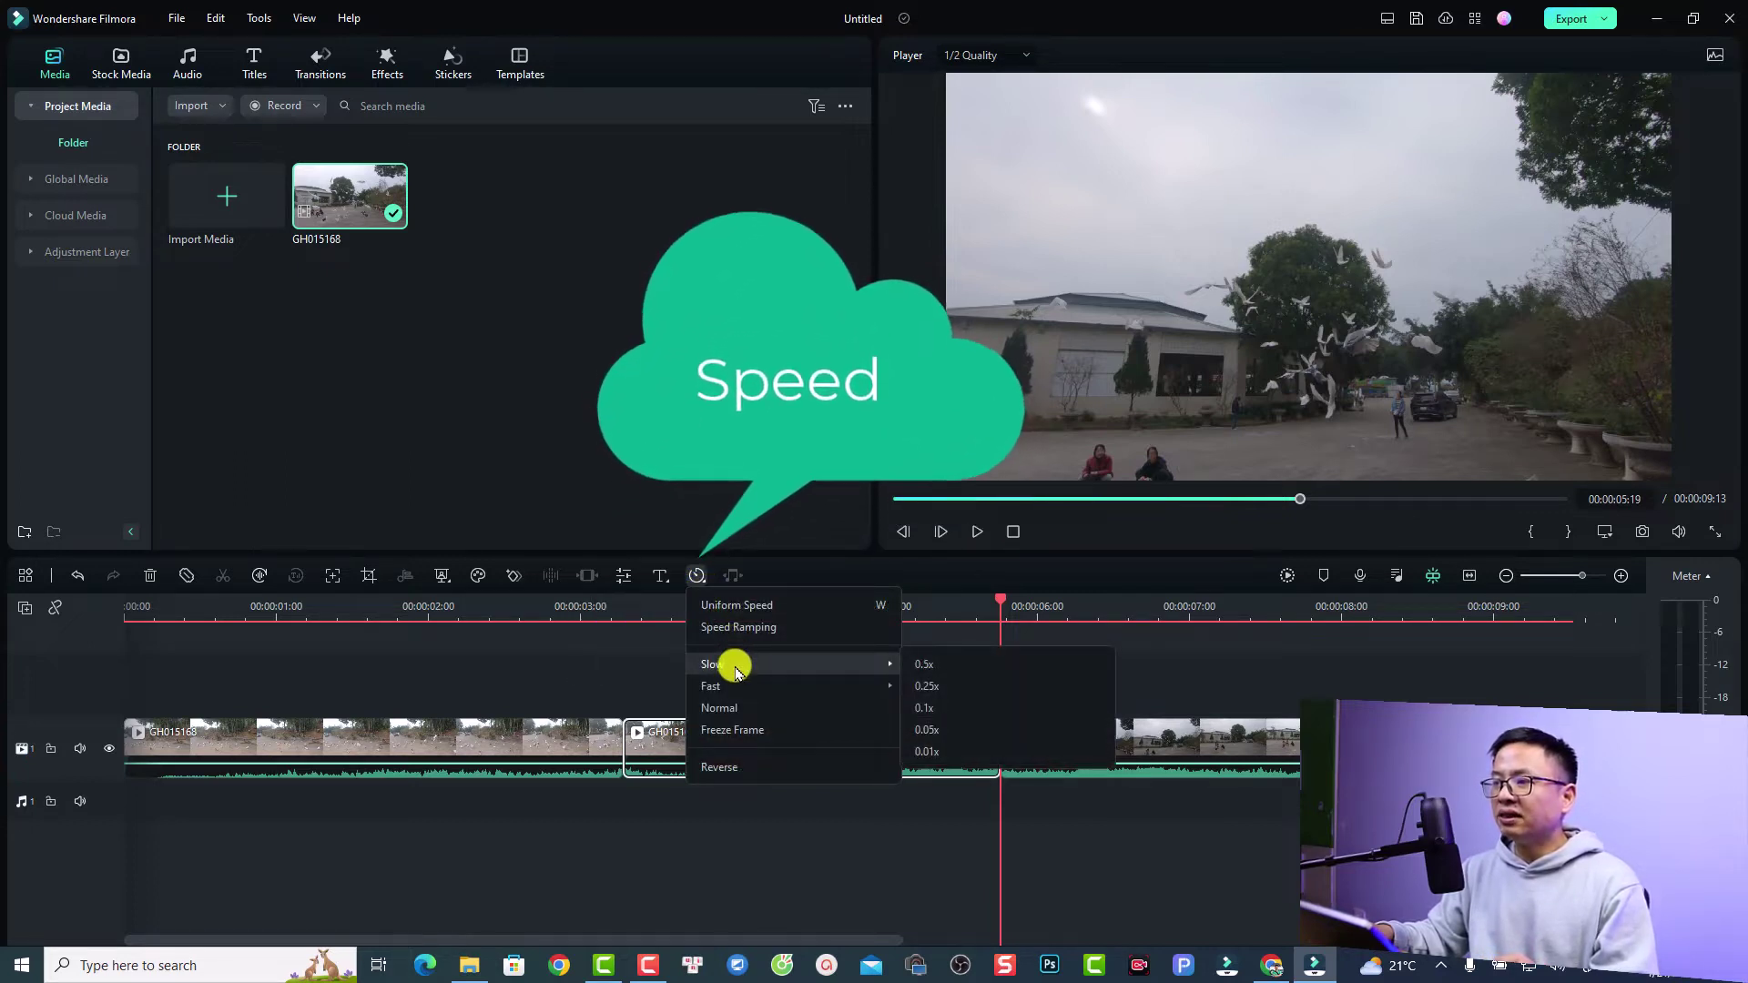
{"action": "left_click", "coordinate": [927, 668]}
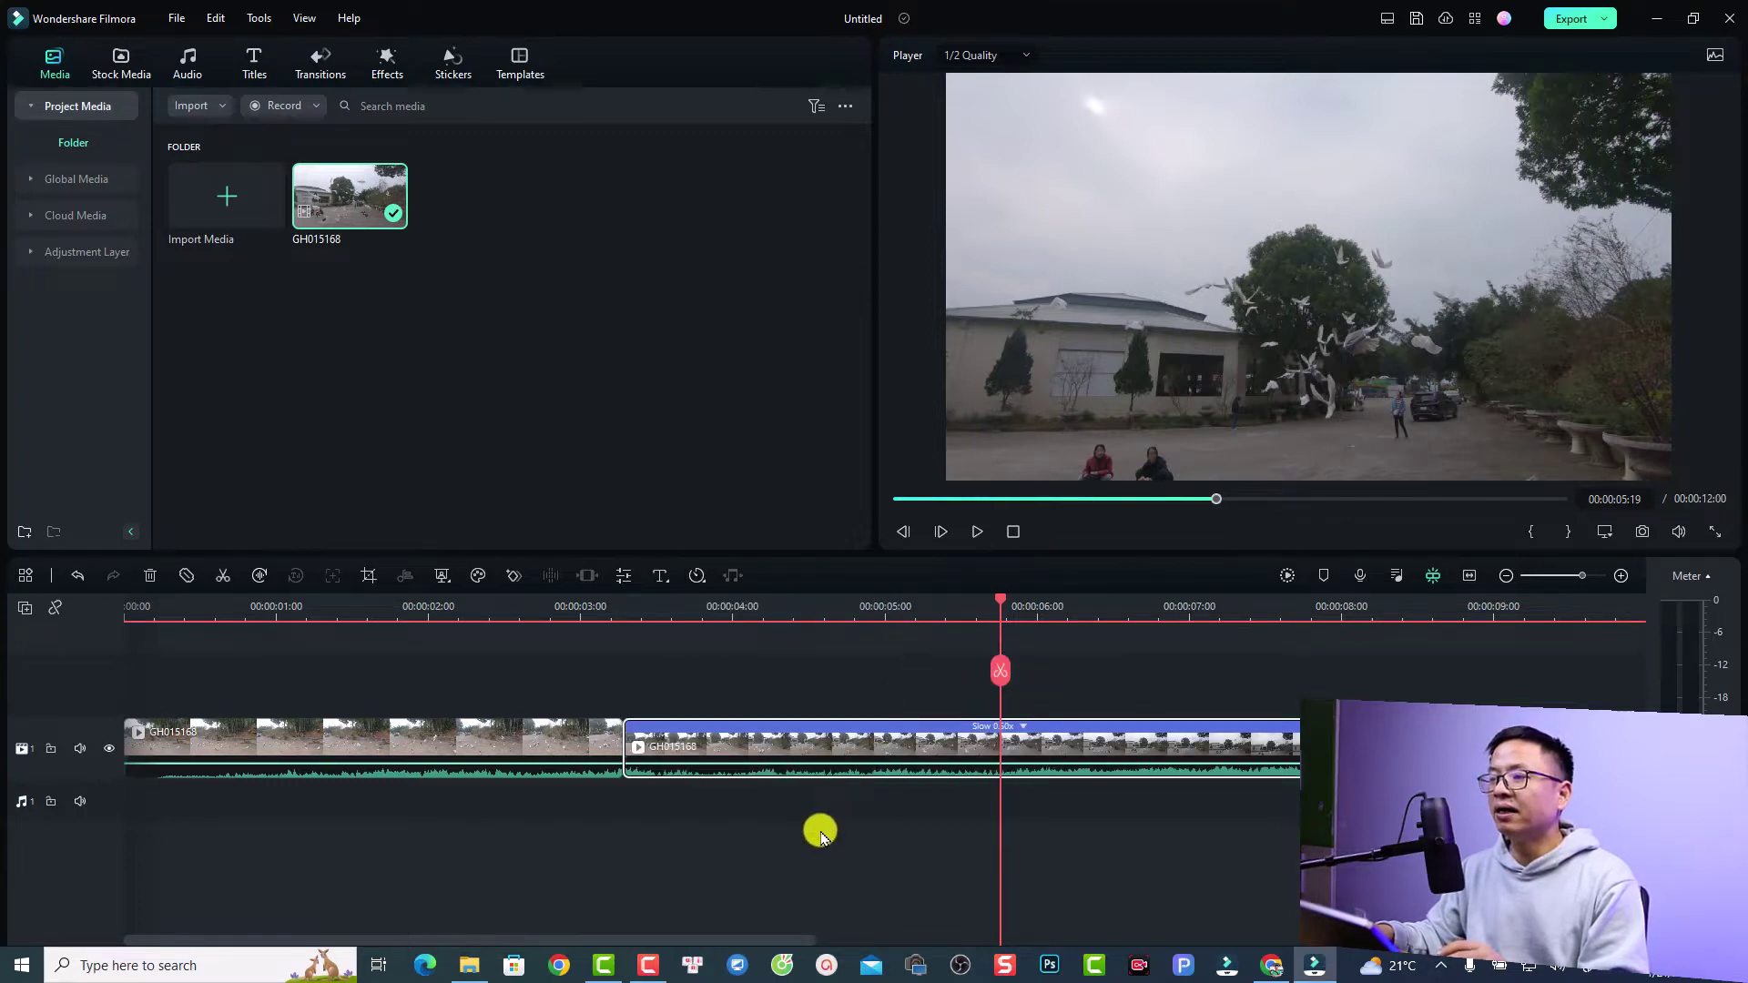
Render the timeline preview and play it from 00:00:00:22 through the slowed middle segment.
{"action": "left_click", "coordinate": [434, 607]}
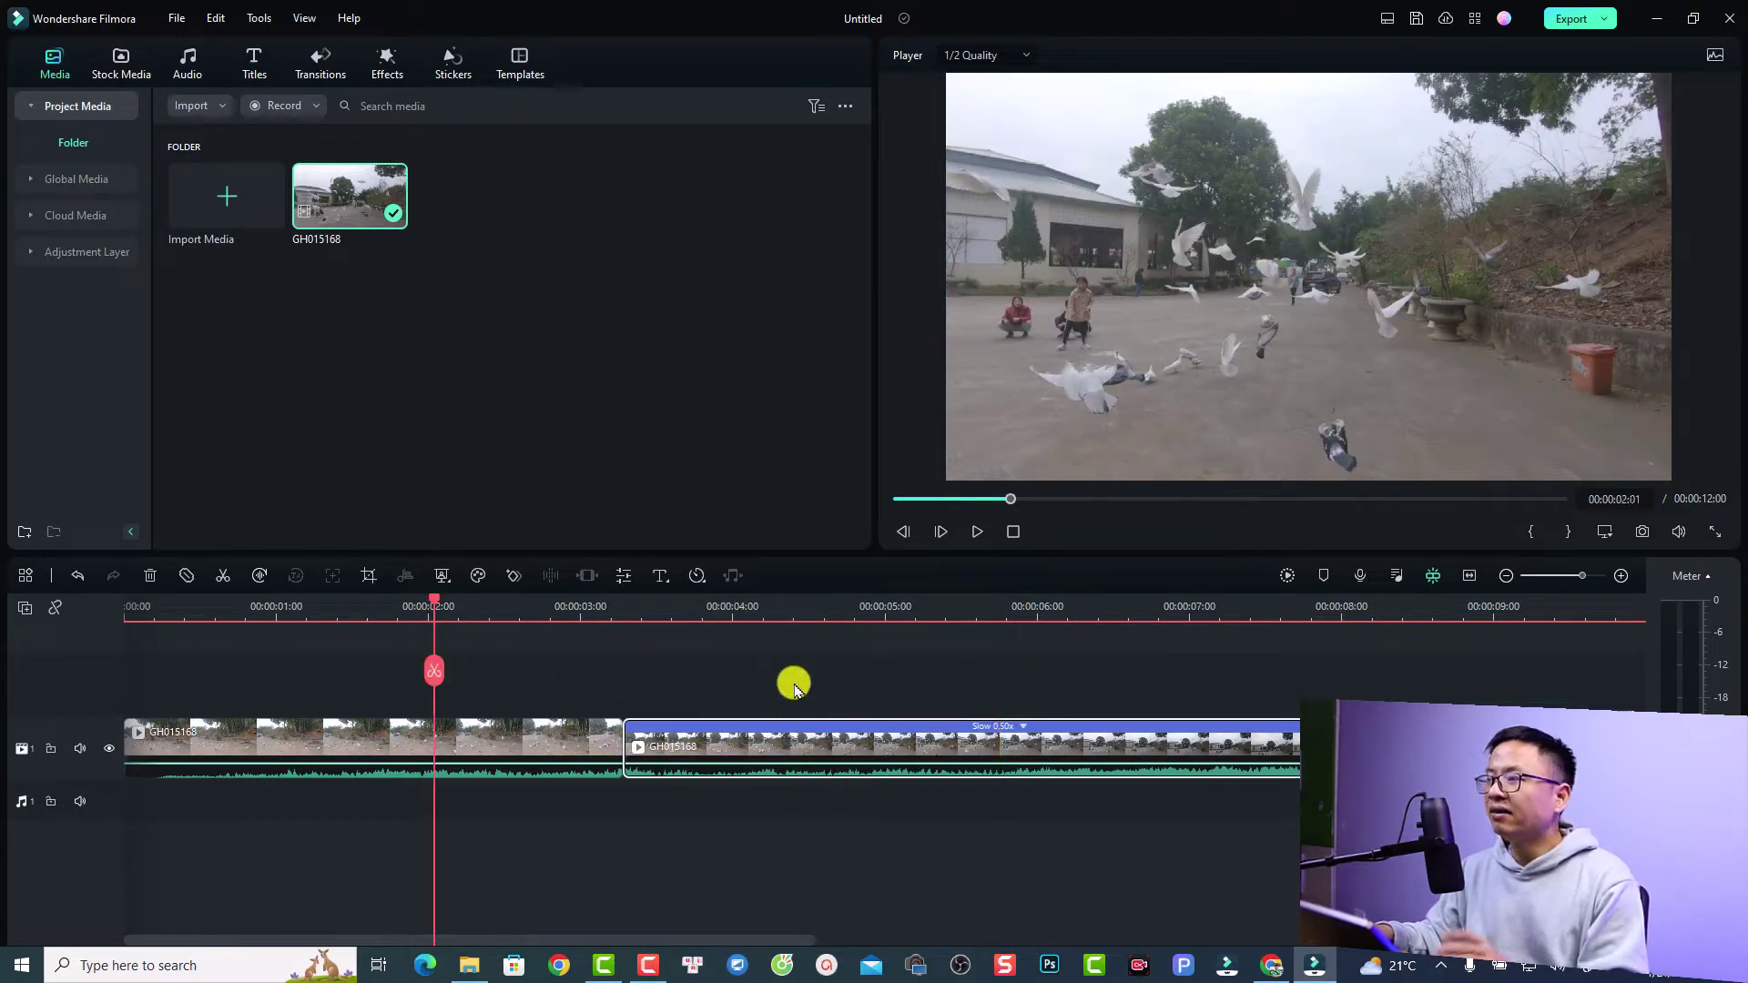
{"action": "left_click", "coordinate": [1287, 575]}
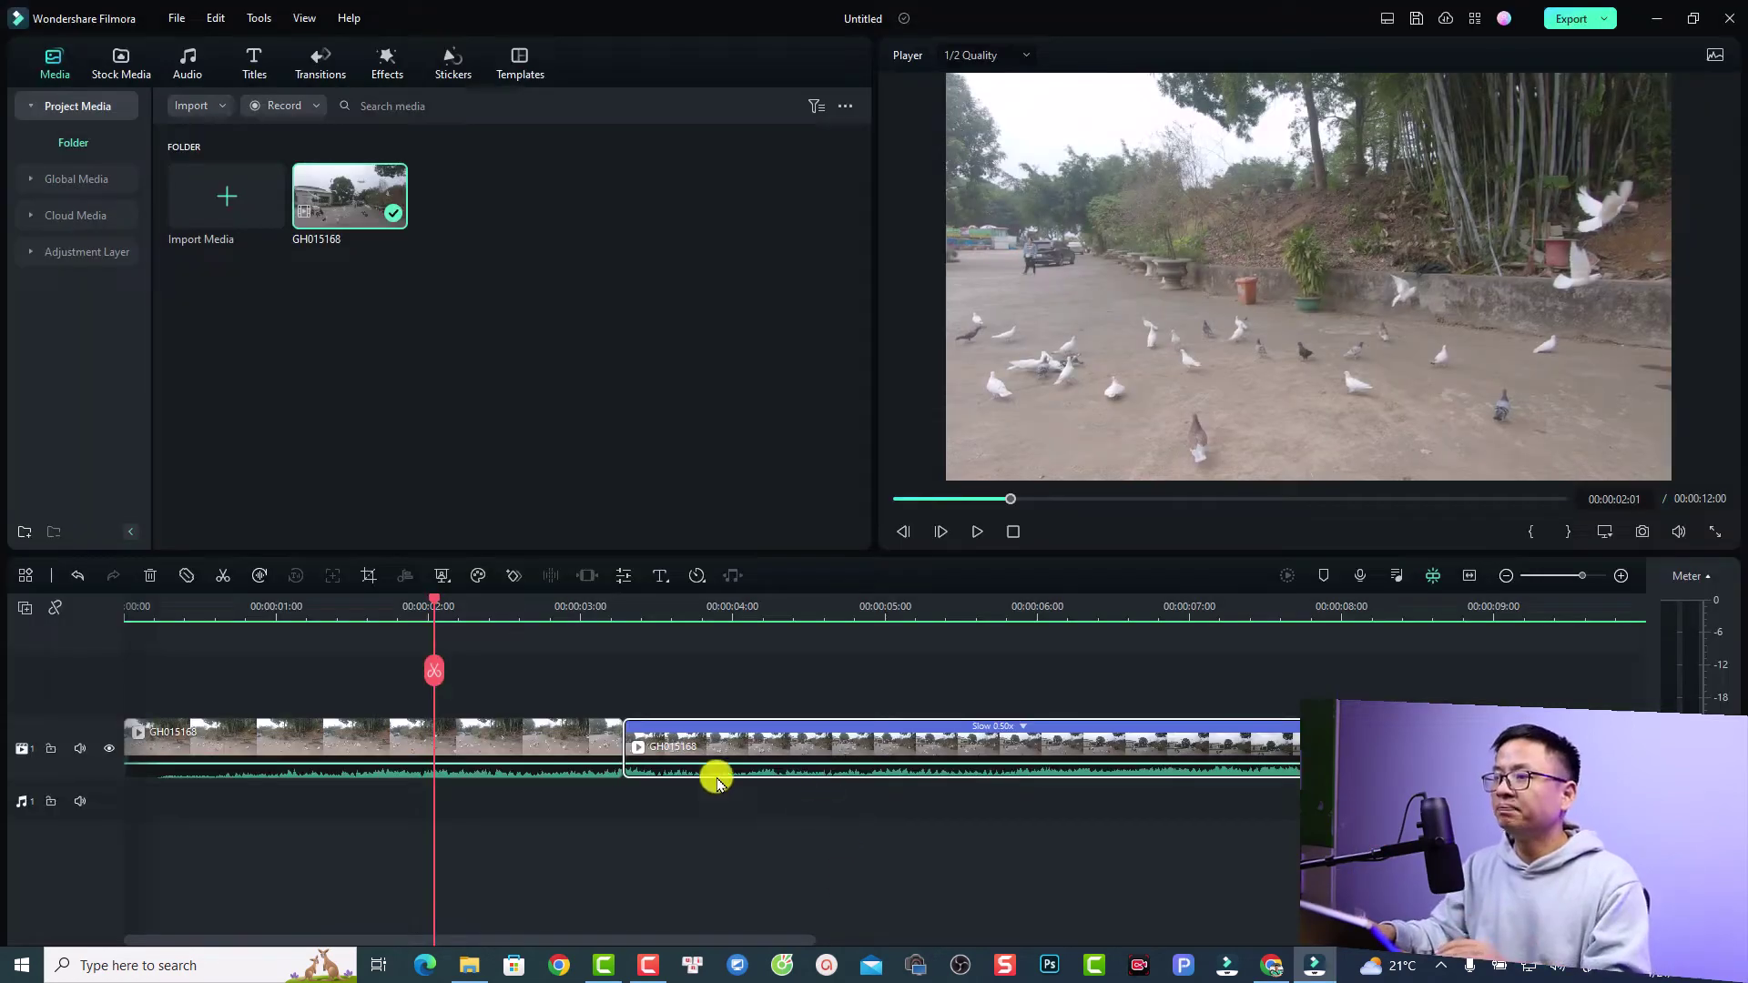
{"action": "left_click", "coordinate": [256, 609]}
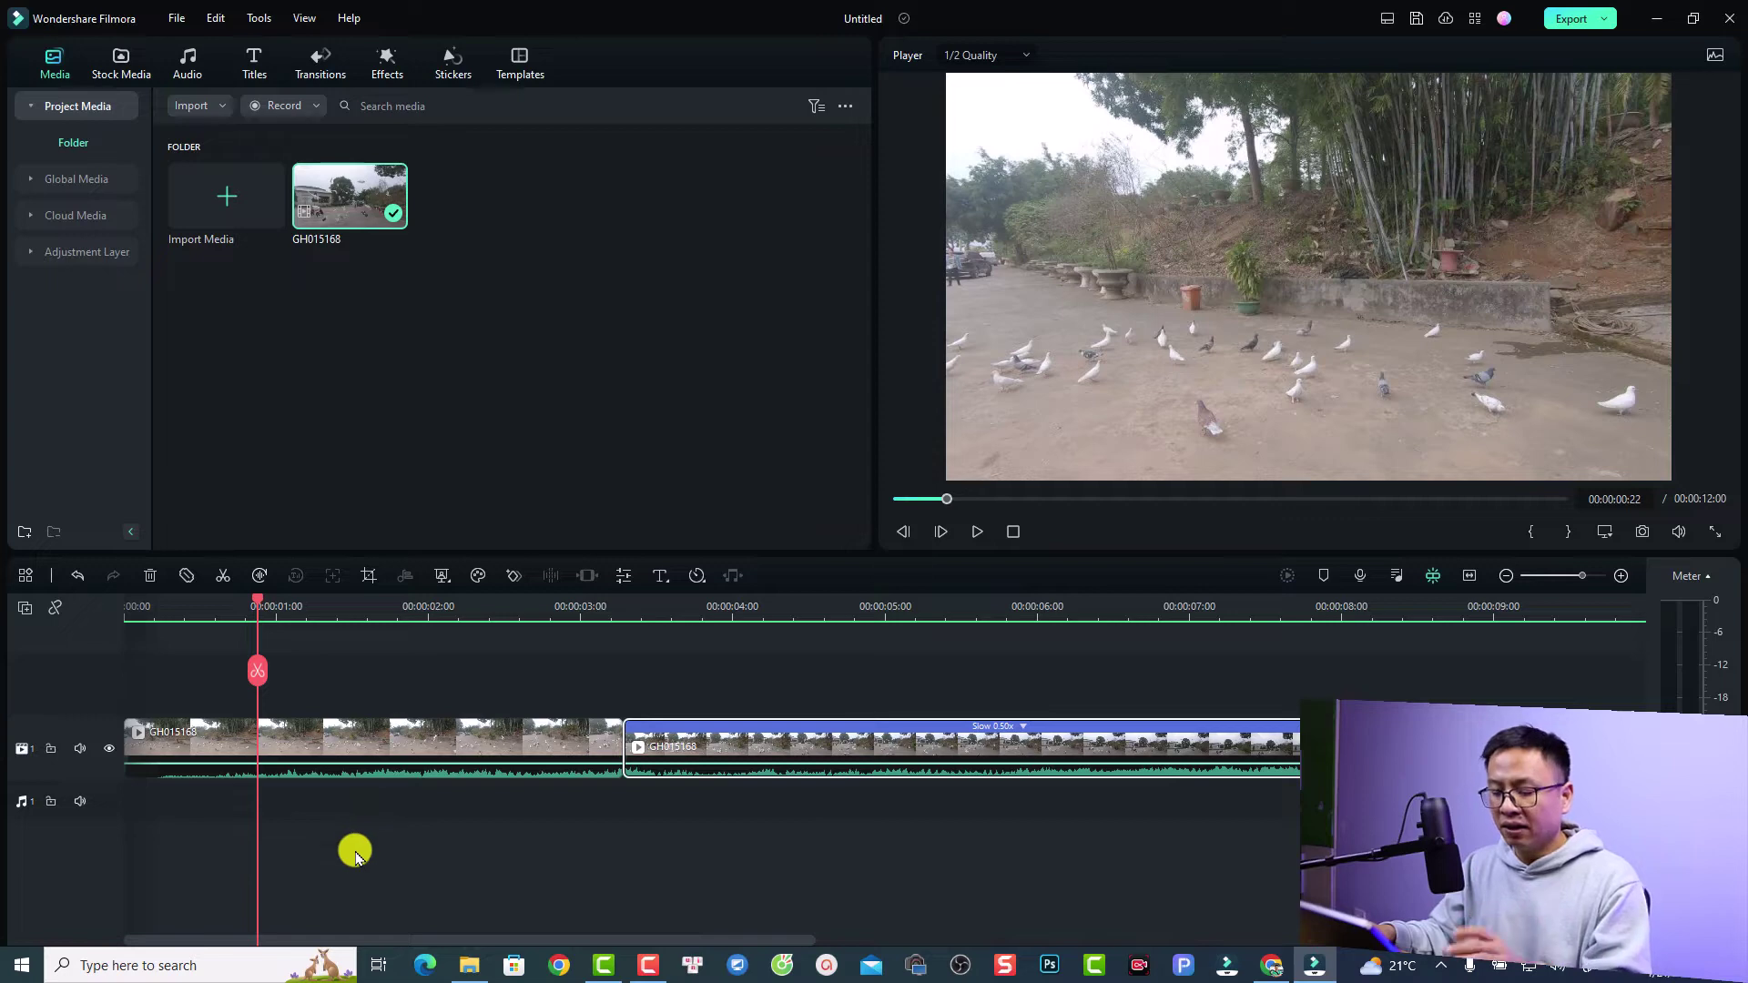
{"action": "key", "text": "space"}
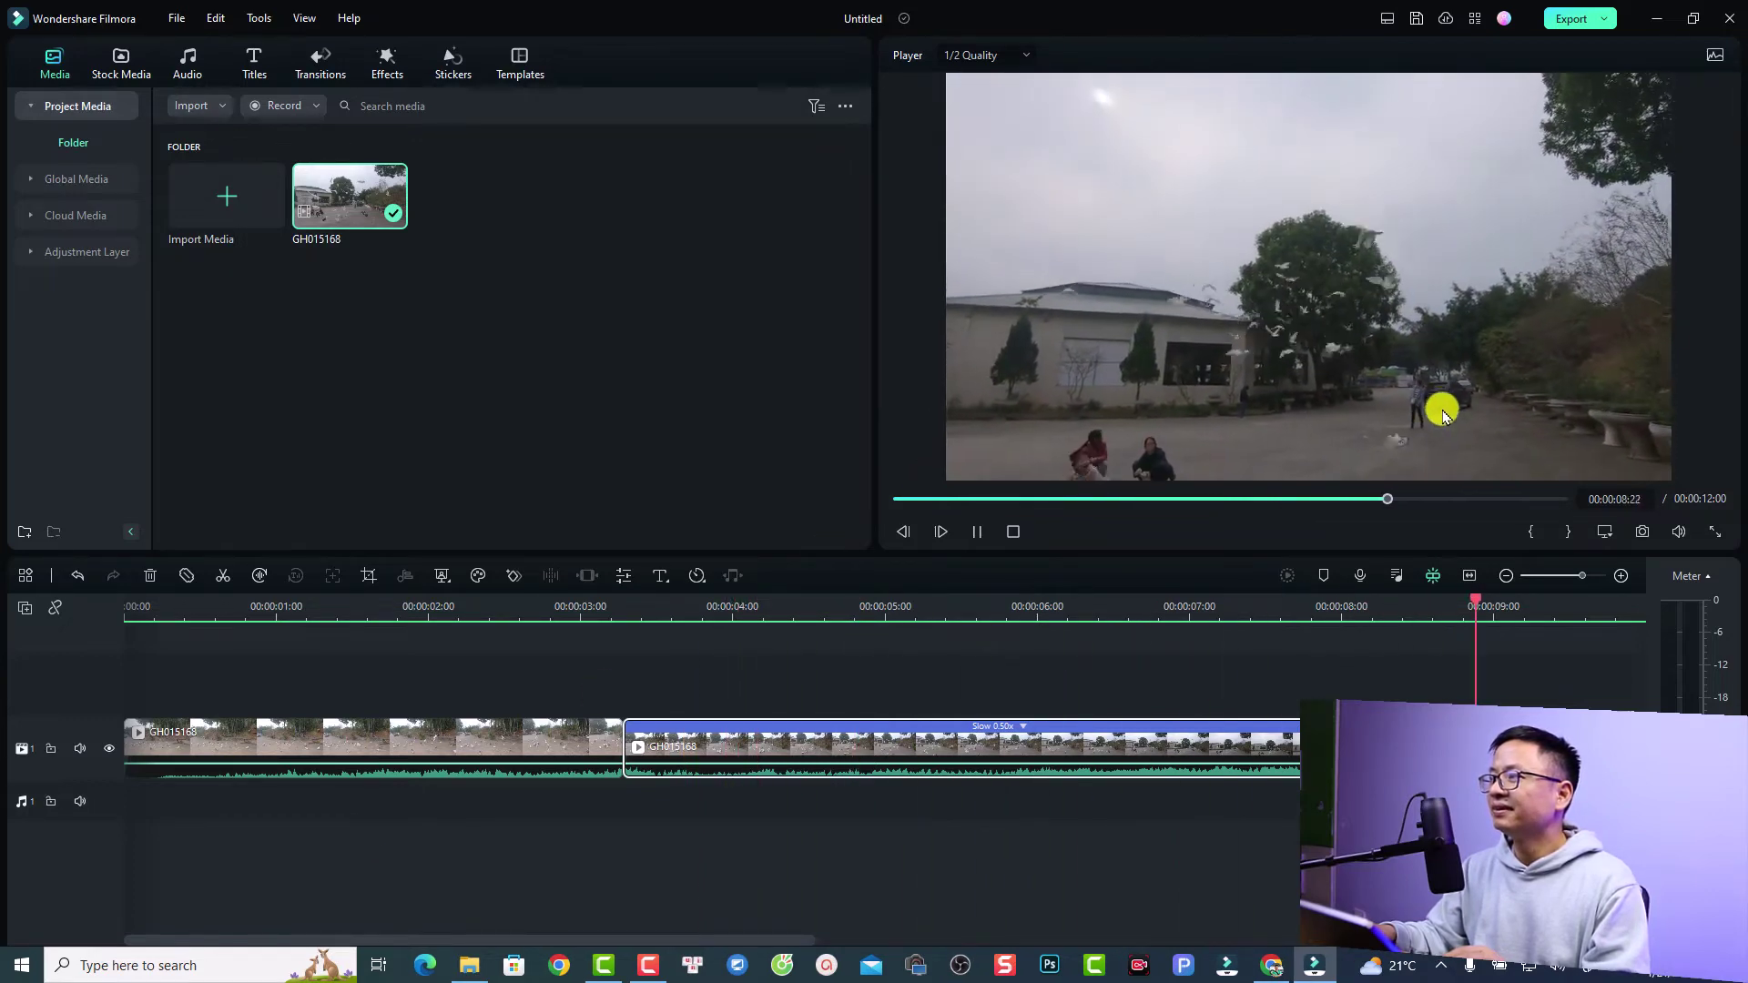
{"action": "key", "text": "space"}
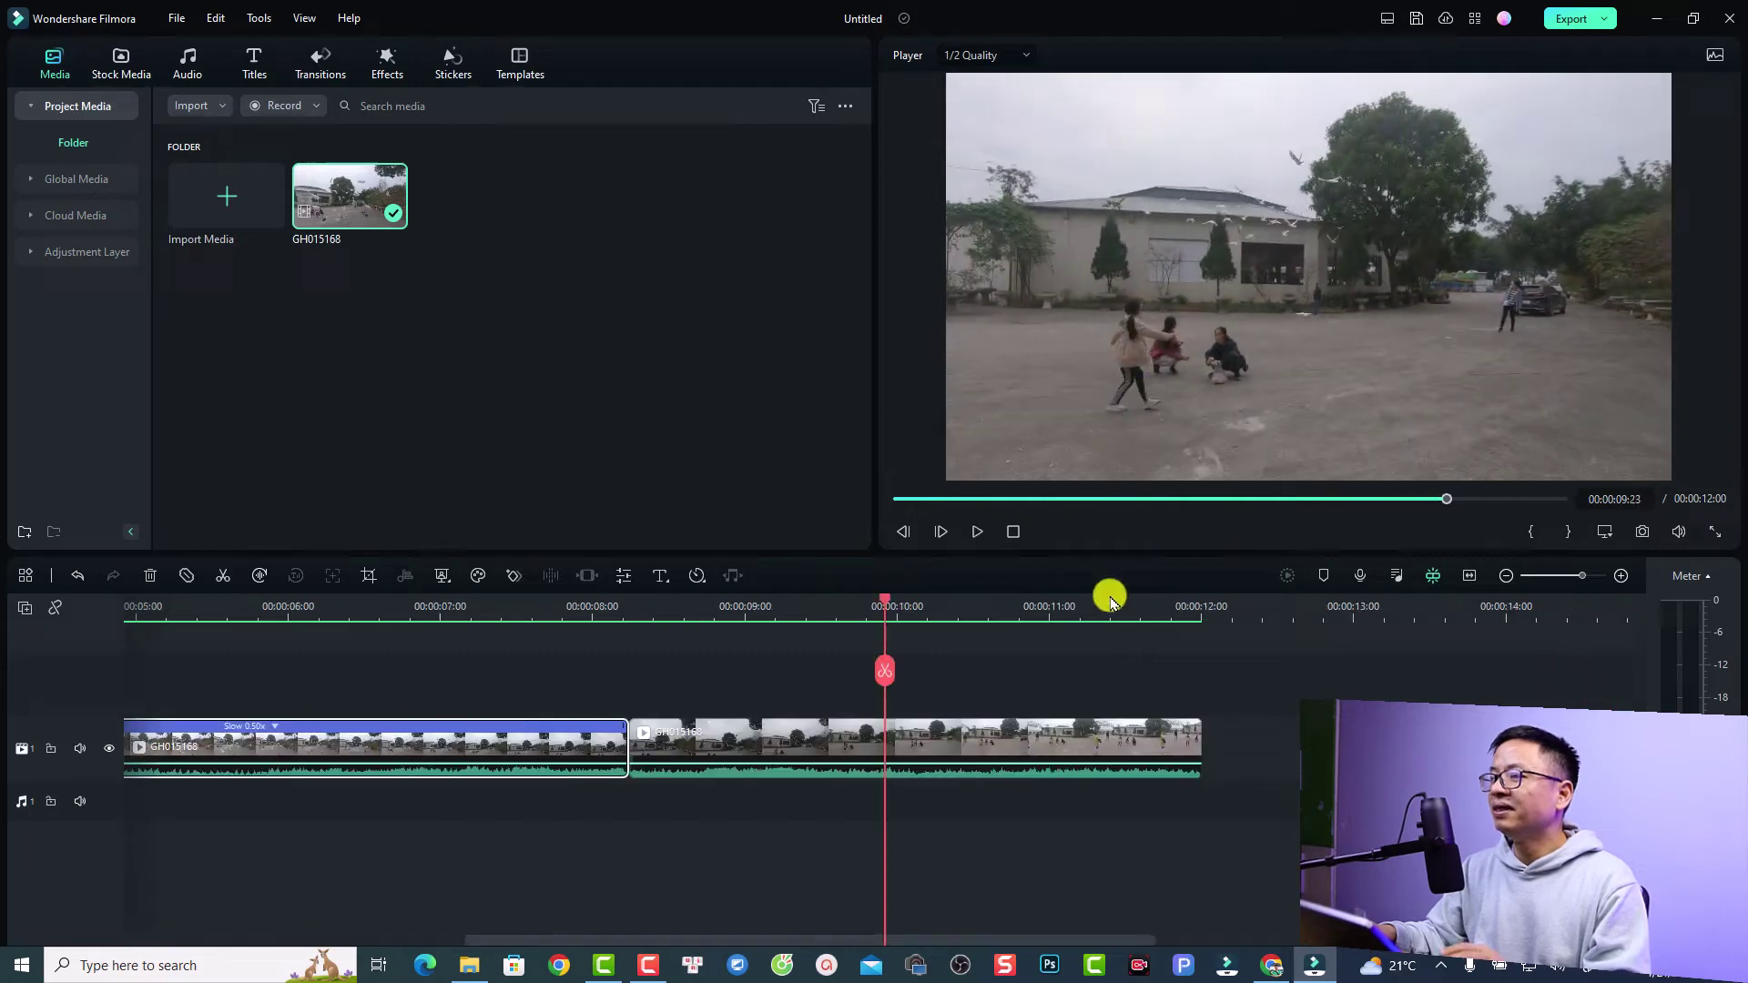
Set the last segment's uniform speed to 0.4 and apply it.
{"action": "left_click", "coordinate": [788, 740]}
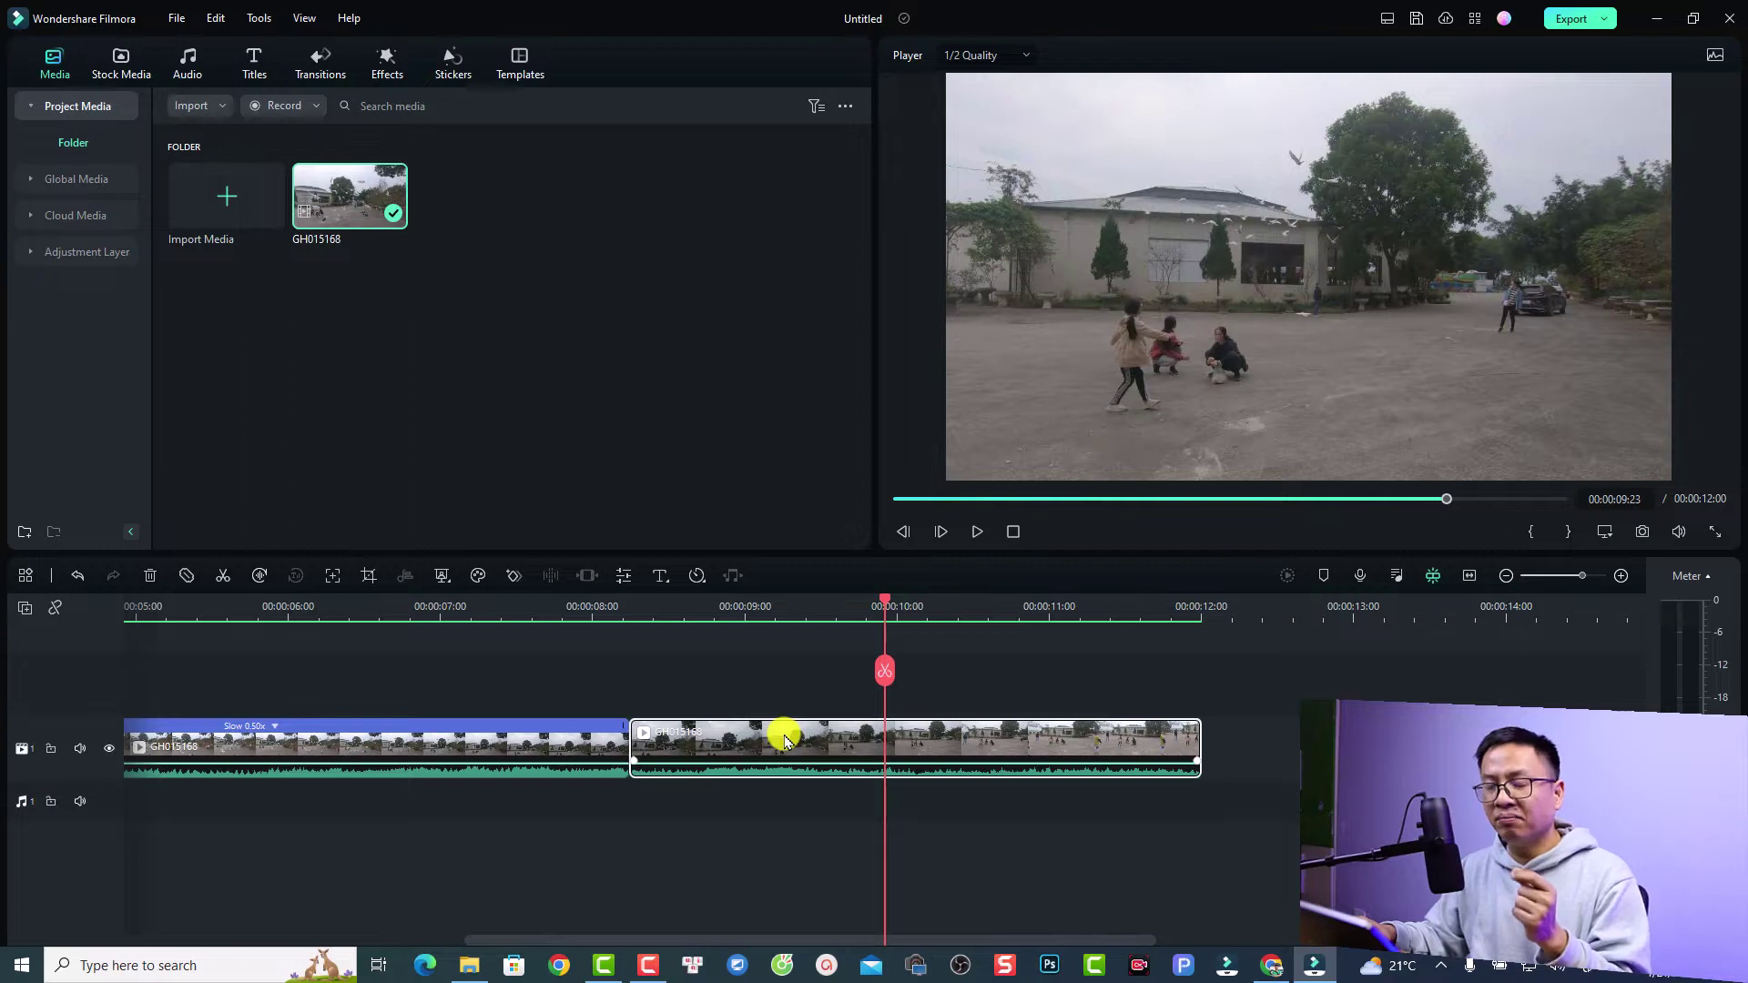
{"action": "left_click", "coordinate": [698, 576]}
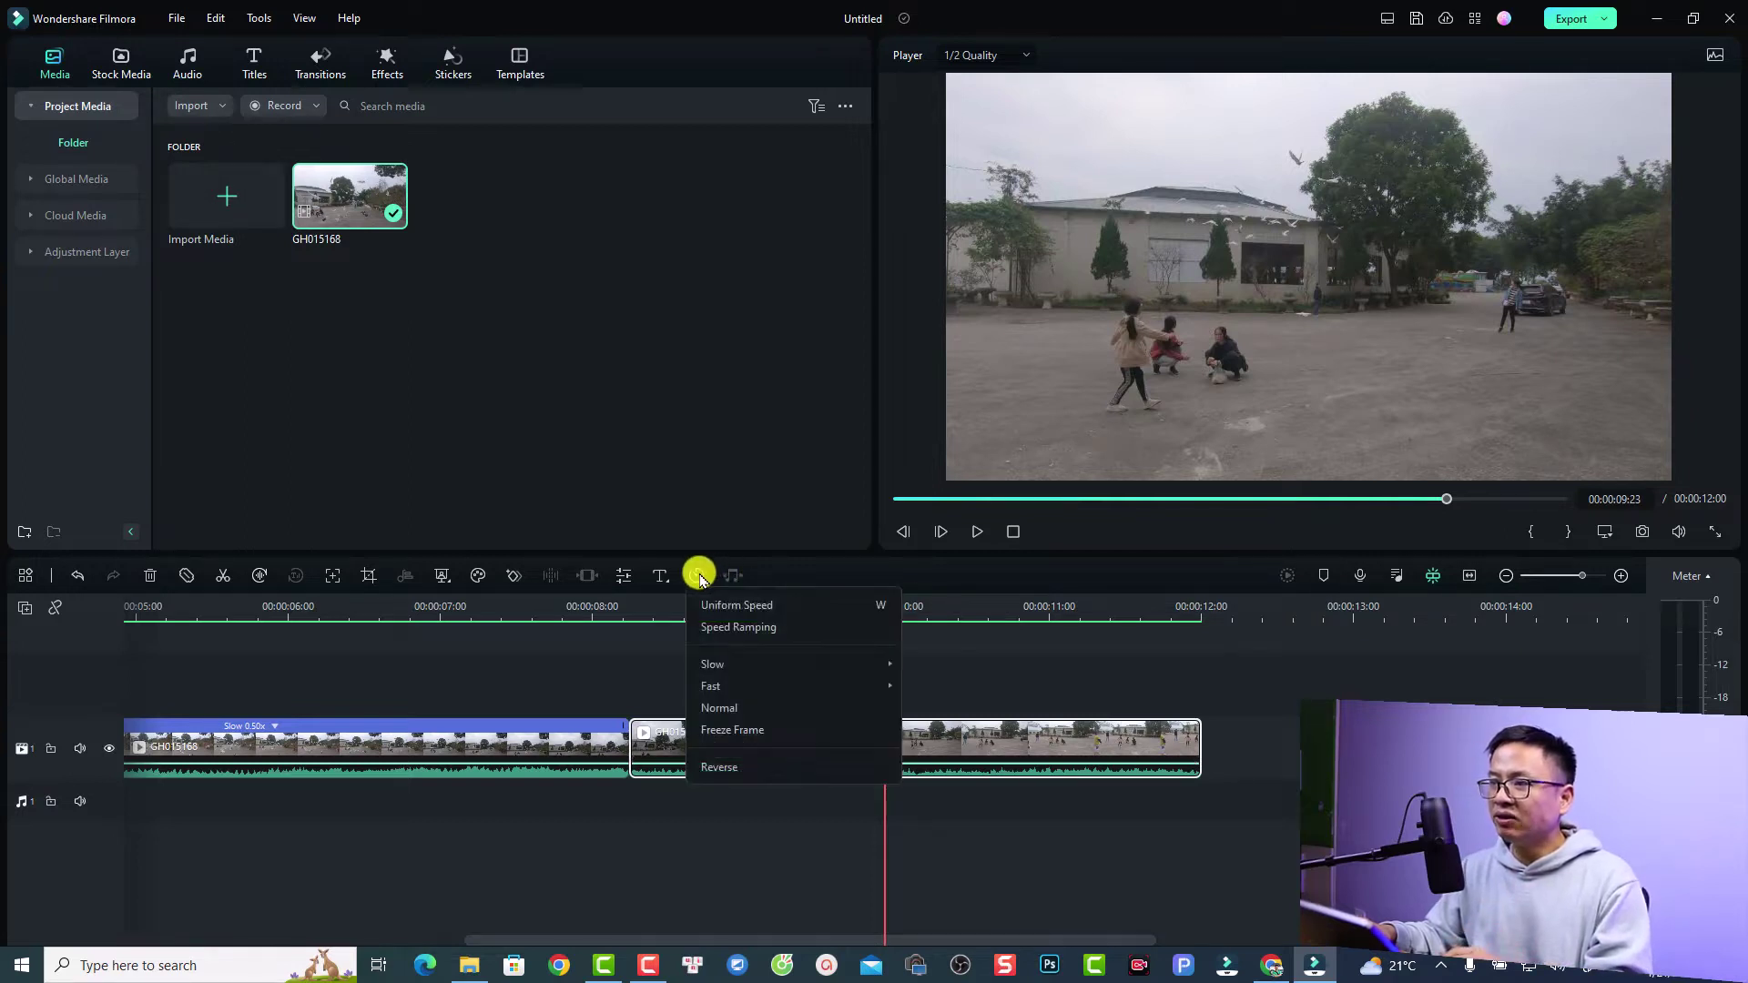
{"action": "left_click", "coordinate": [733, 606]}
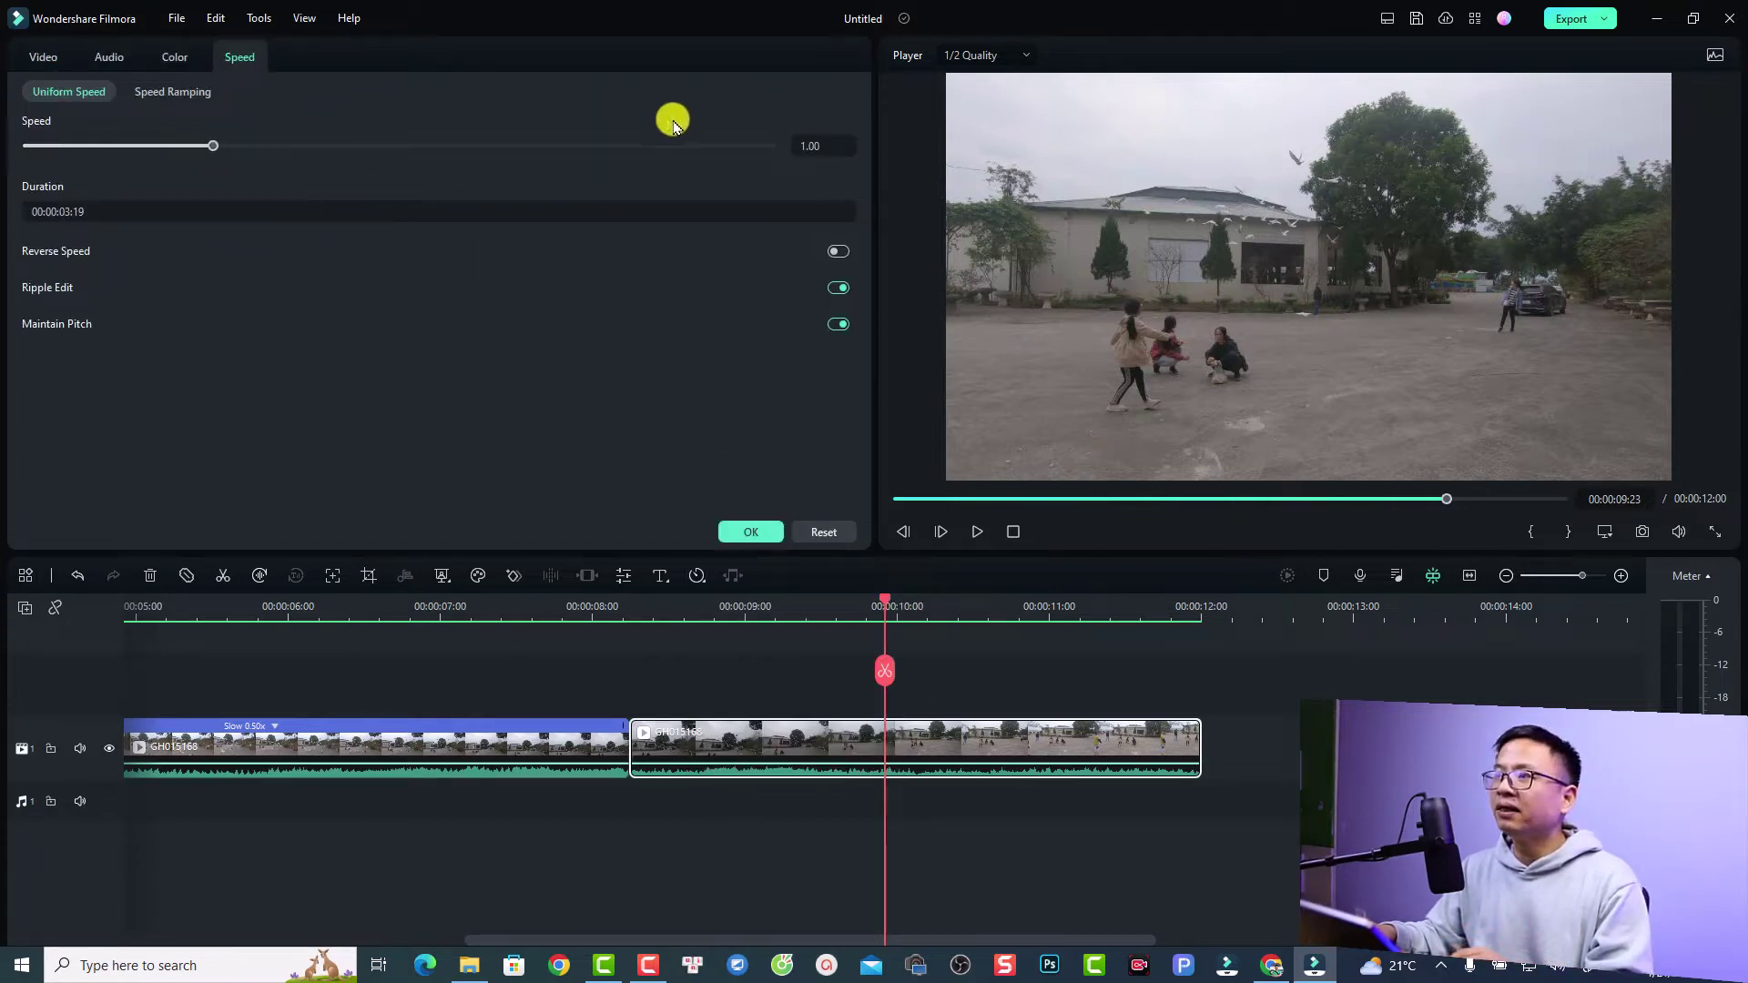
{"action": "left_click", "coordinate": [809, 144]}
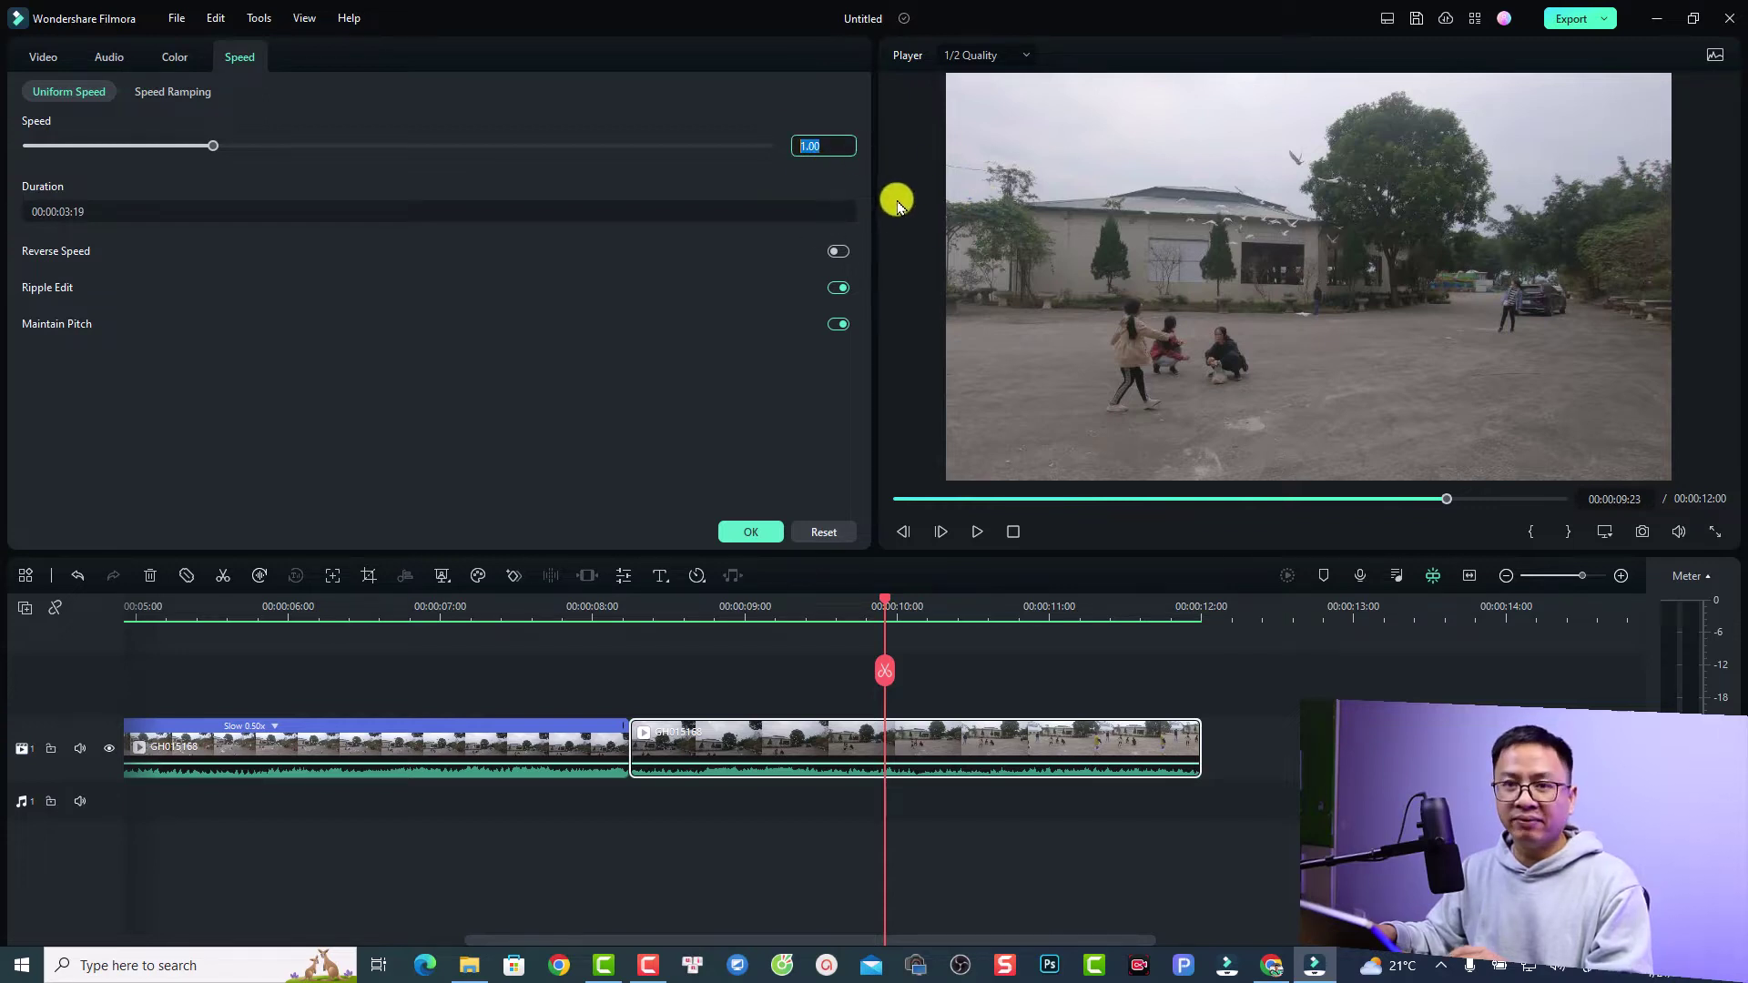
{"action": "type", "text": "0.4"}
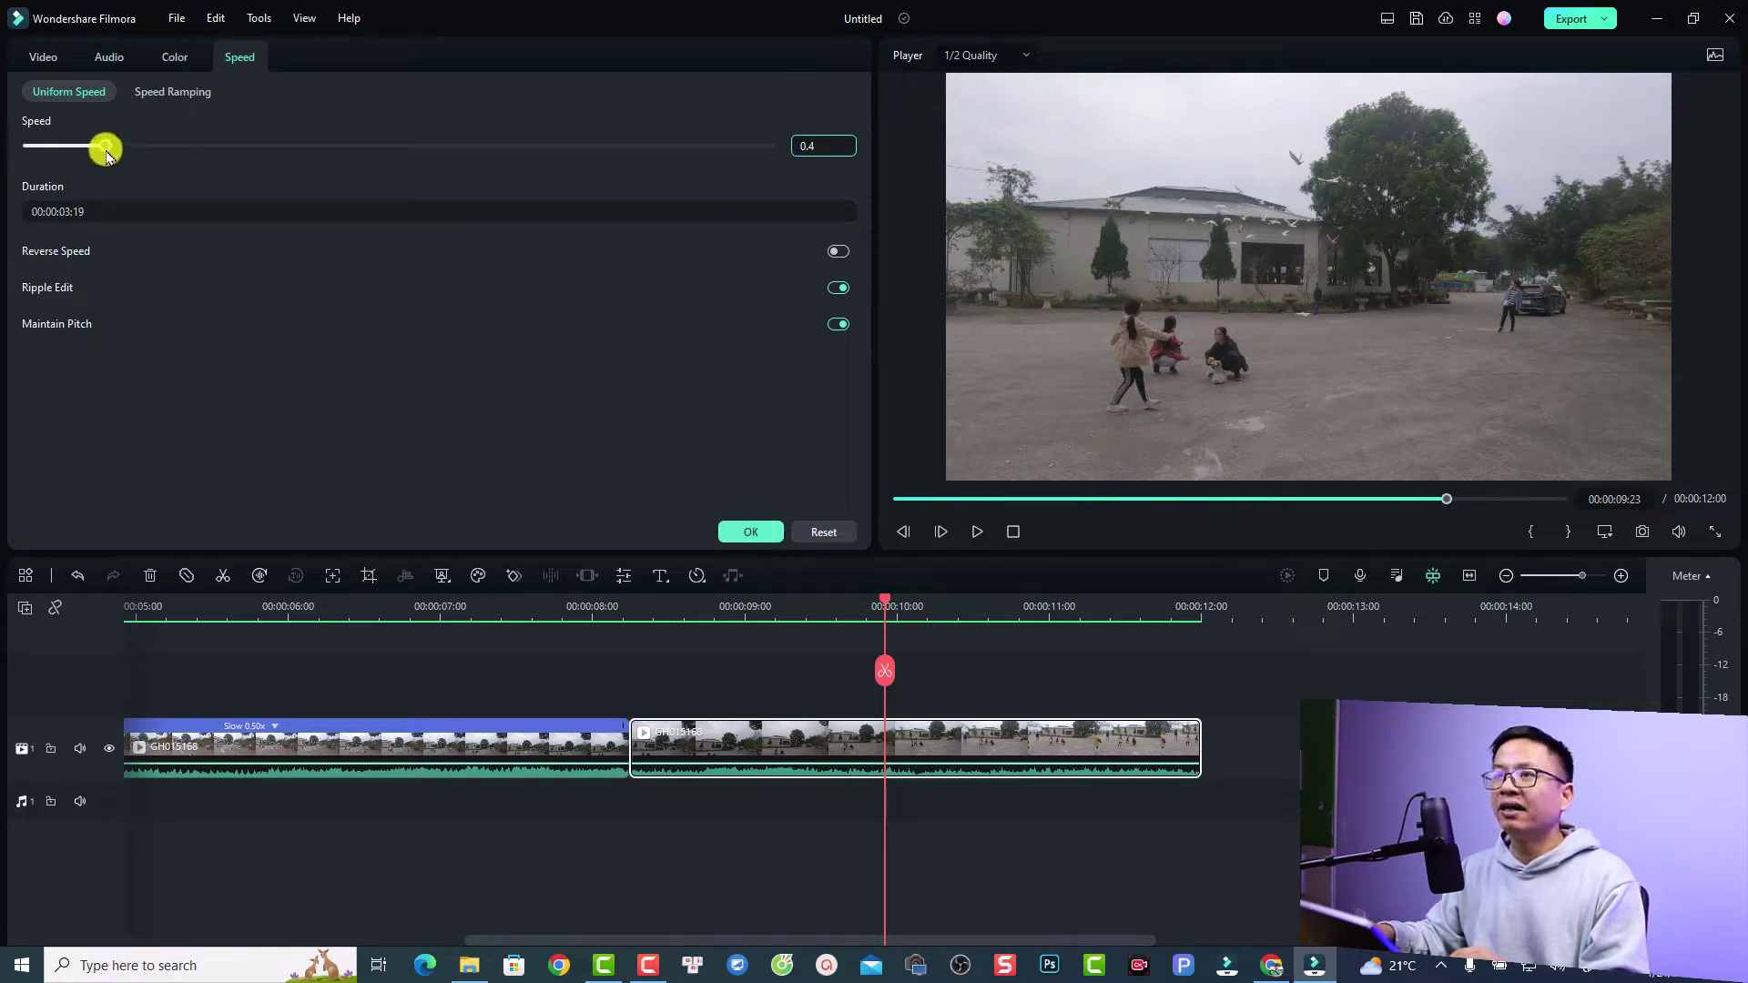
{"action": "left_click", "coordinate": [750, 532]}
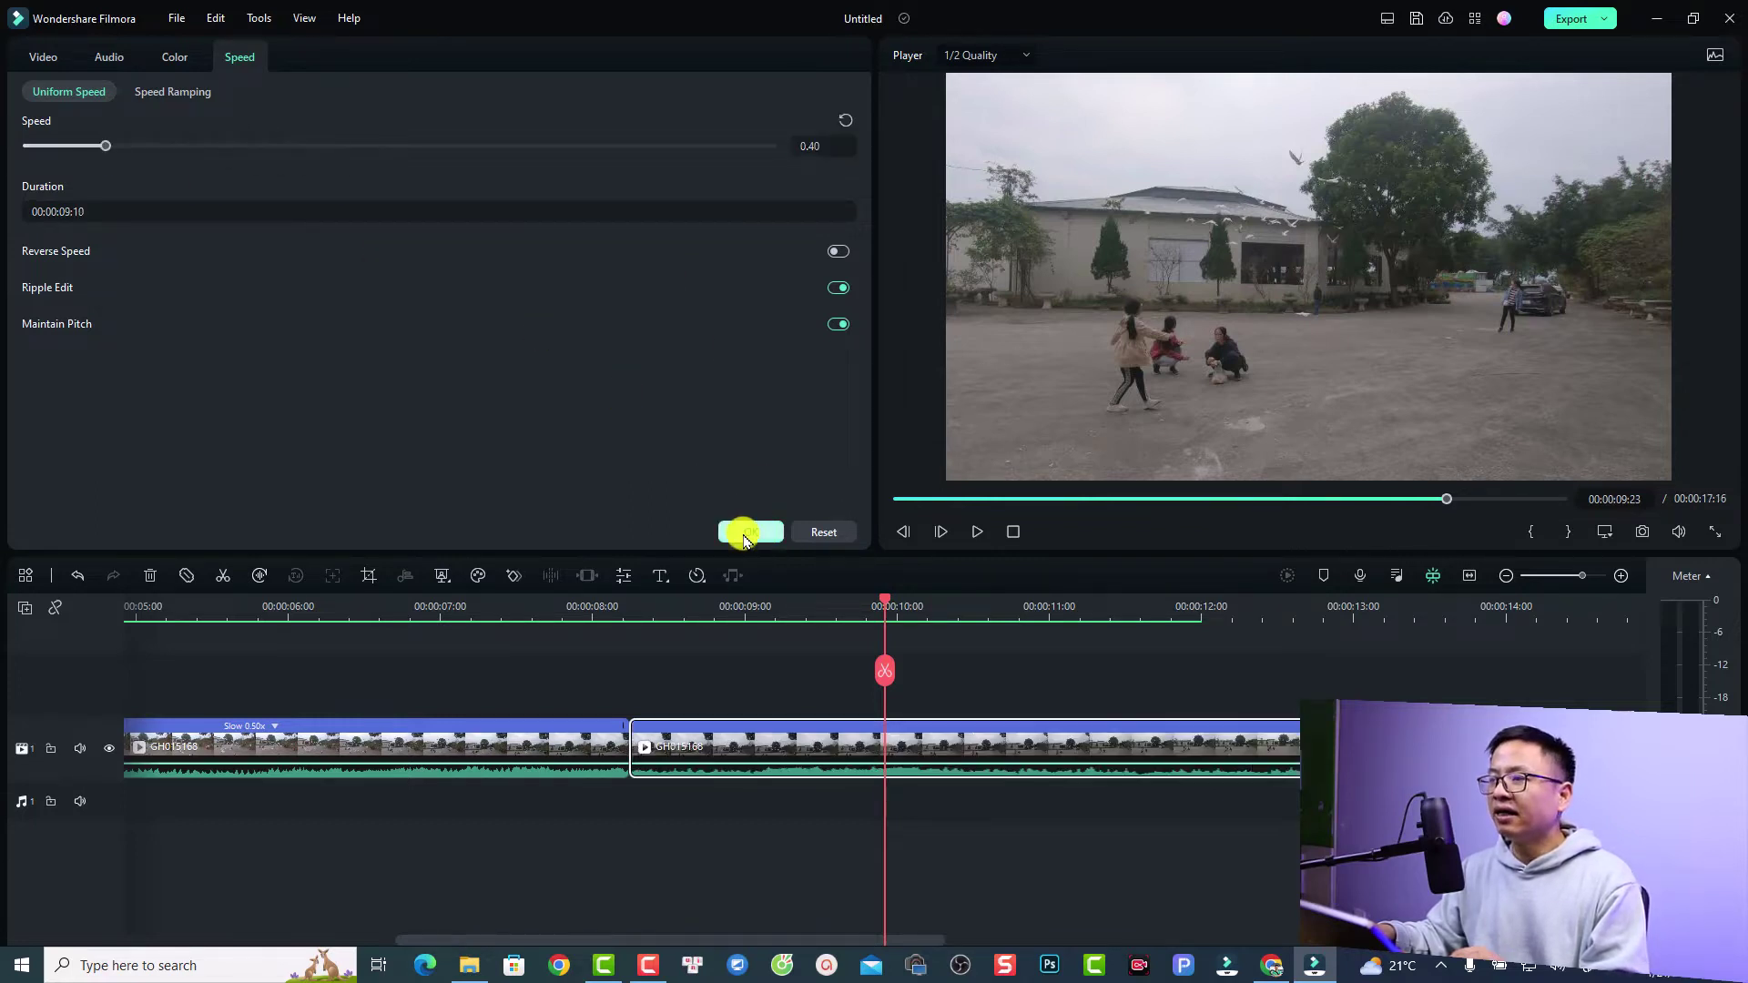
Play the timeline across the cut between the middle and last segments to compare their slow-motion speeds.
{"action": "left_click", "coordinate": [591, 609]}
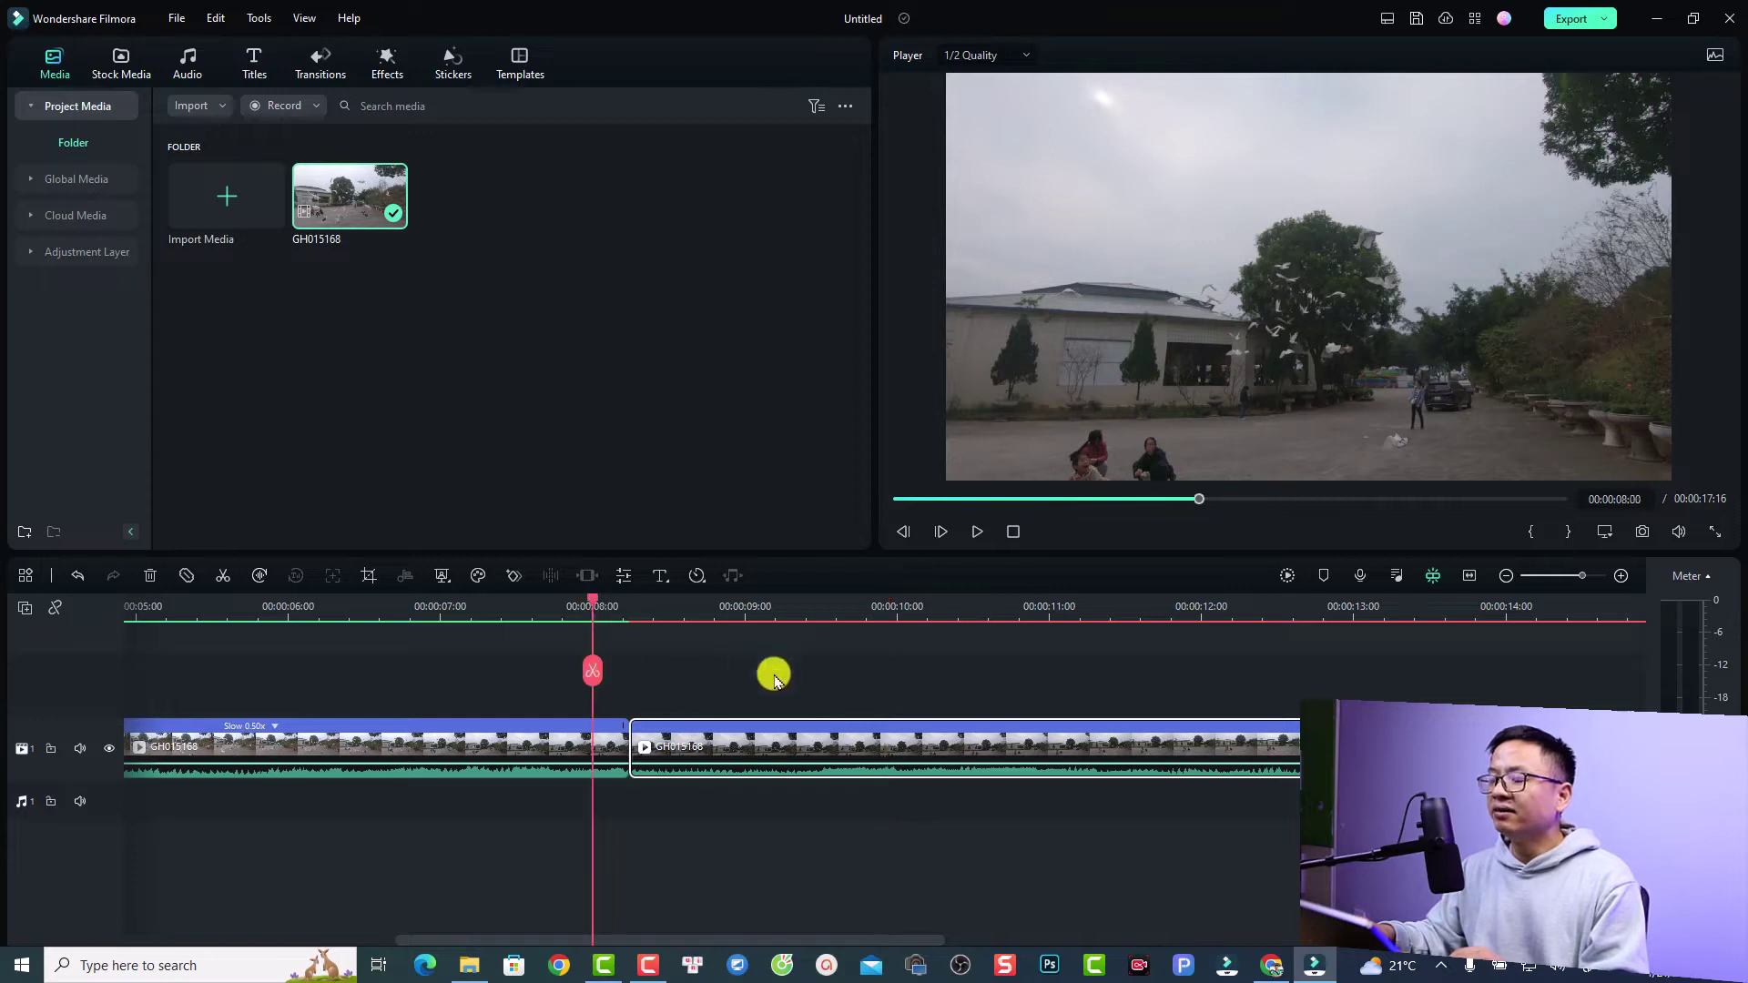
{"action": "left_click", "coordinate": [789, 681]}
{"action": "left_click", "coordinate": [527, 739]}
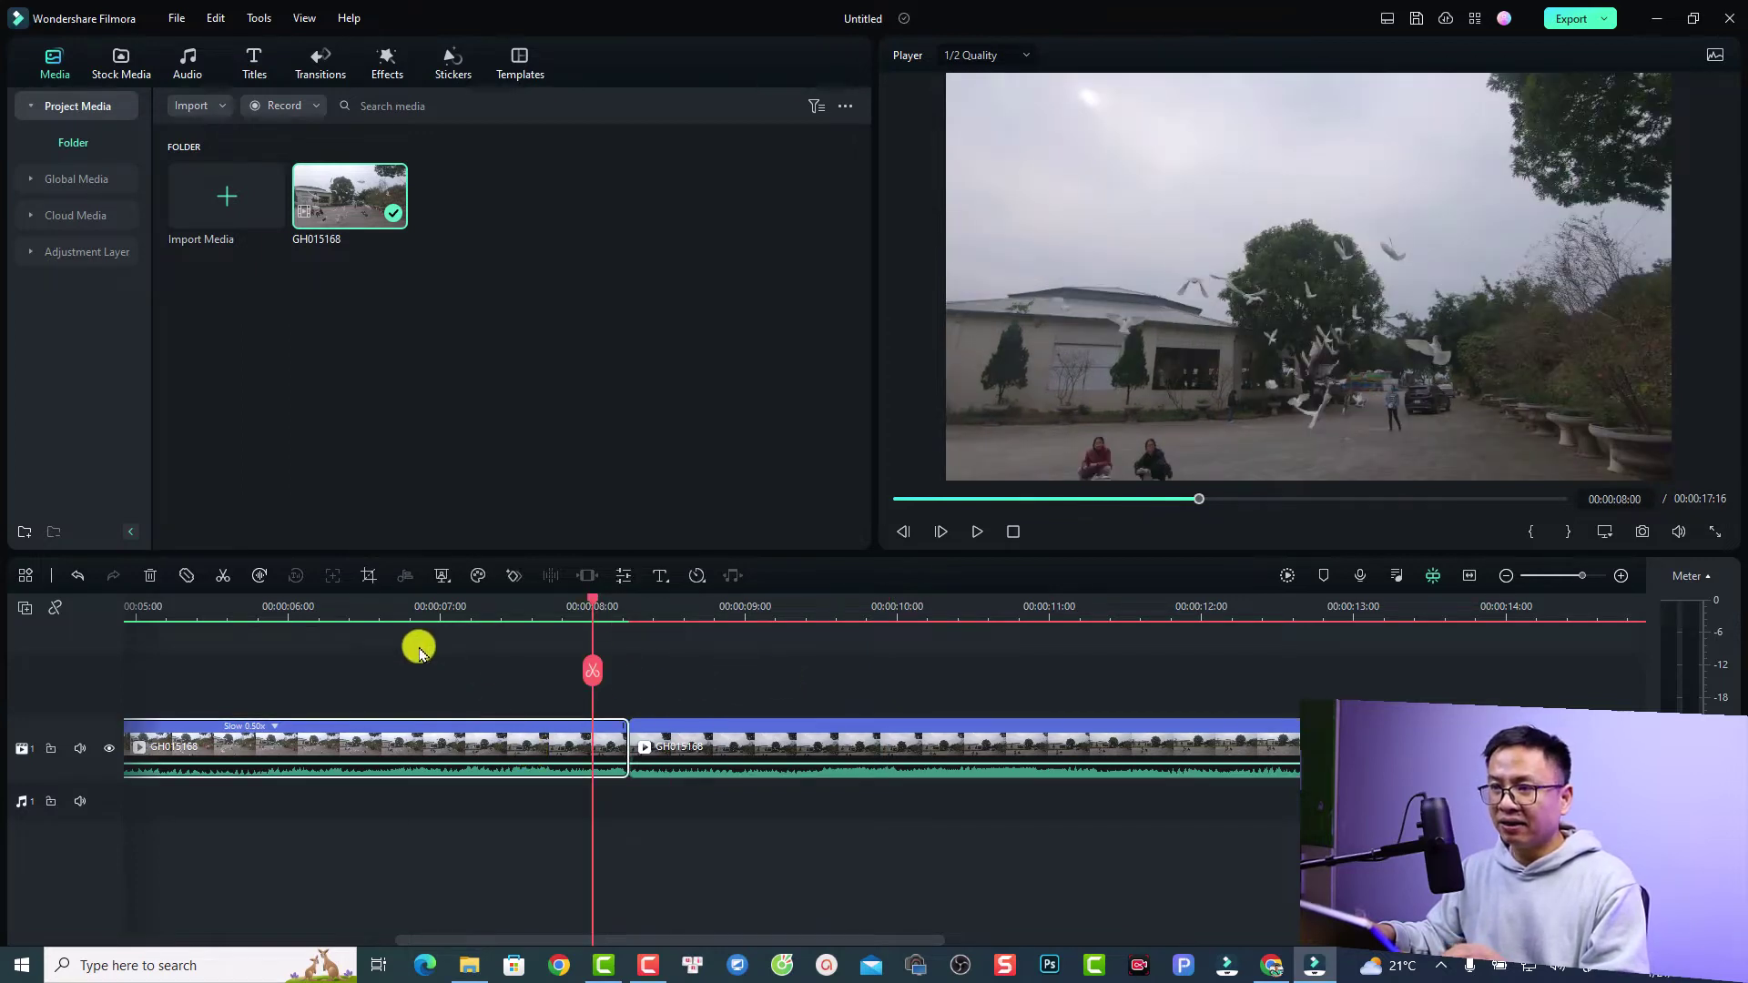
{"action": "left_click", "coordinate": [398, 608]}
{"action": "left_click", "coordinate": [715, 608]}
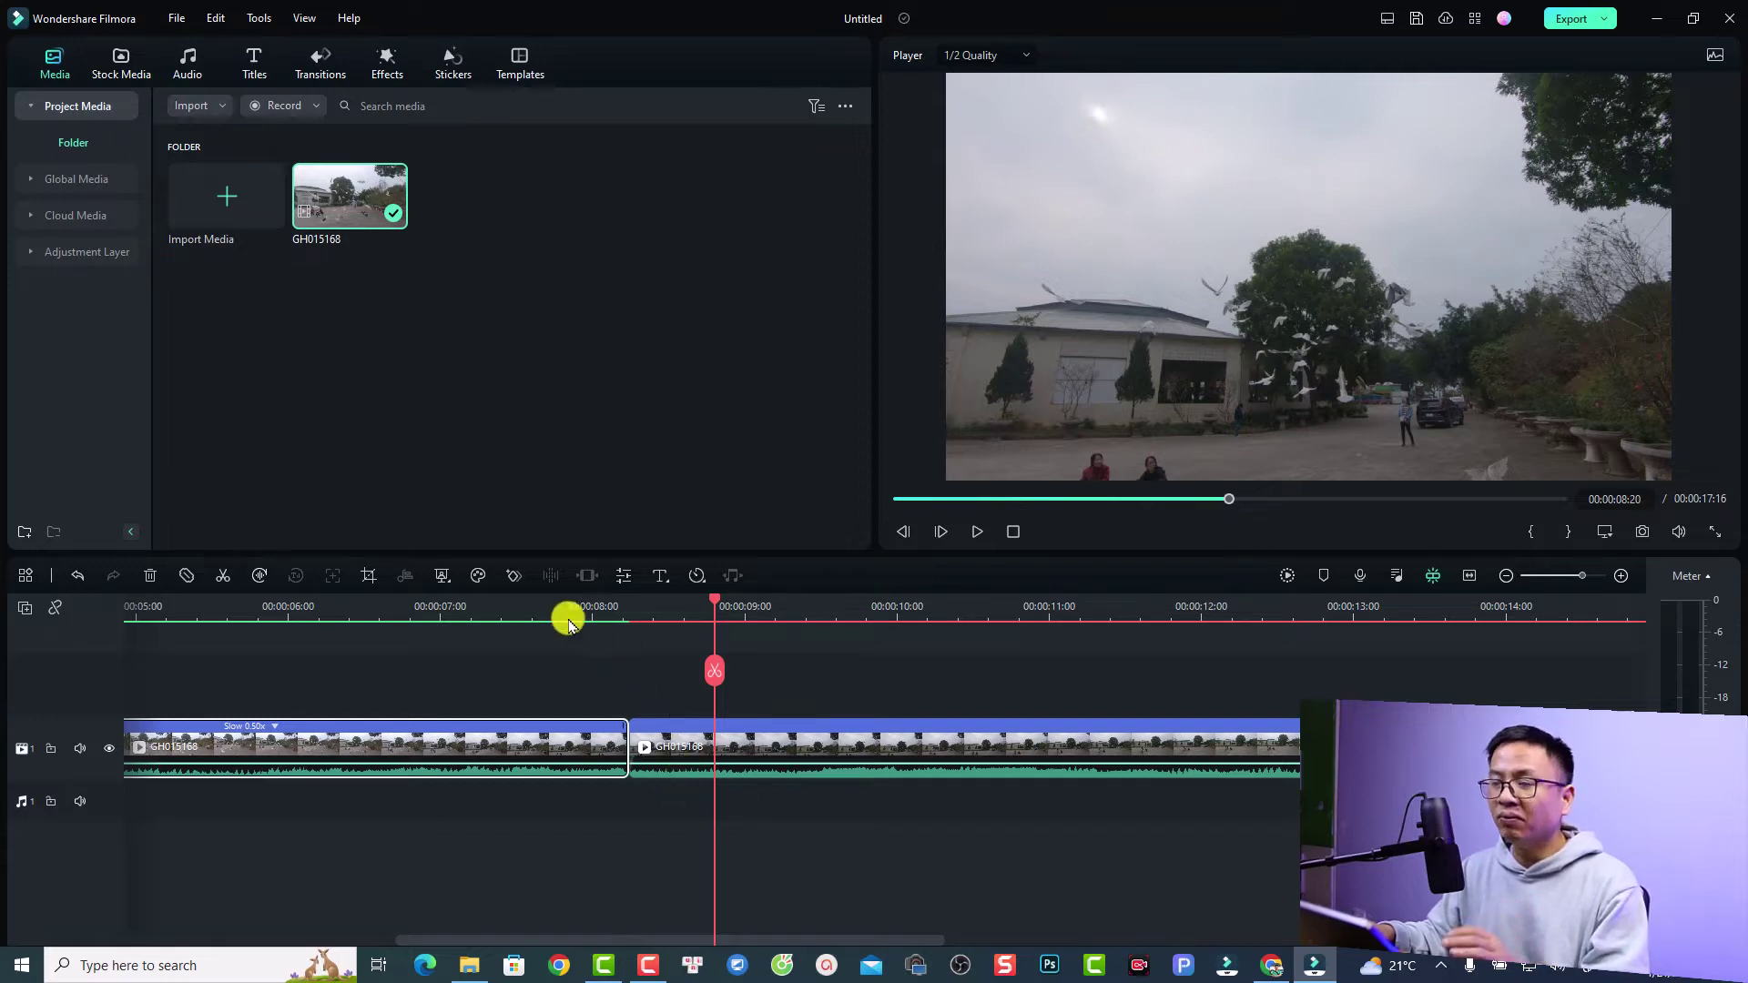
{"action": "left_click", "coordinate": [538, 608]}
{"action": "key", "text": "space"}
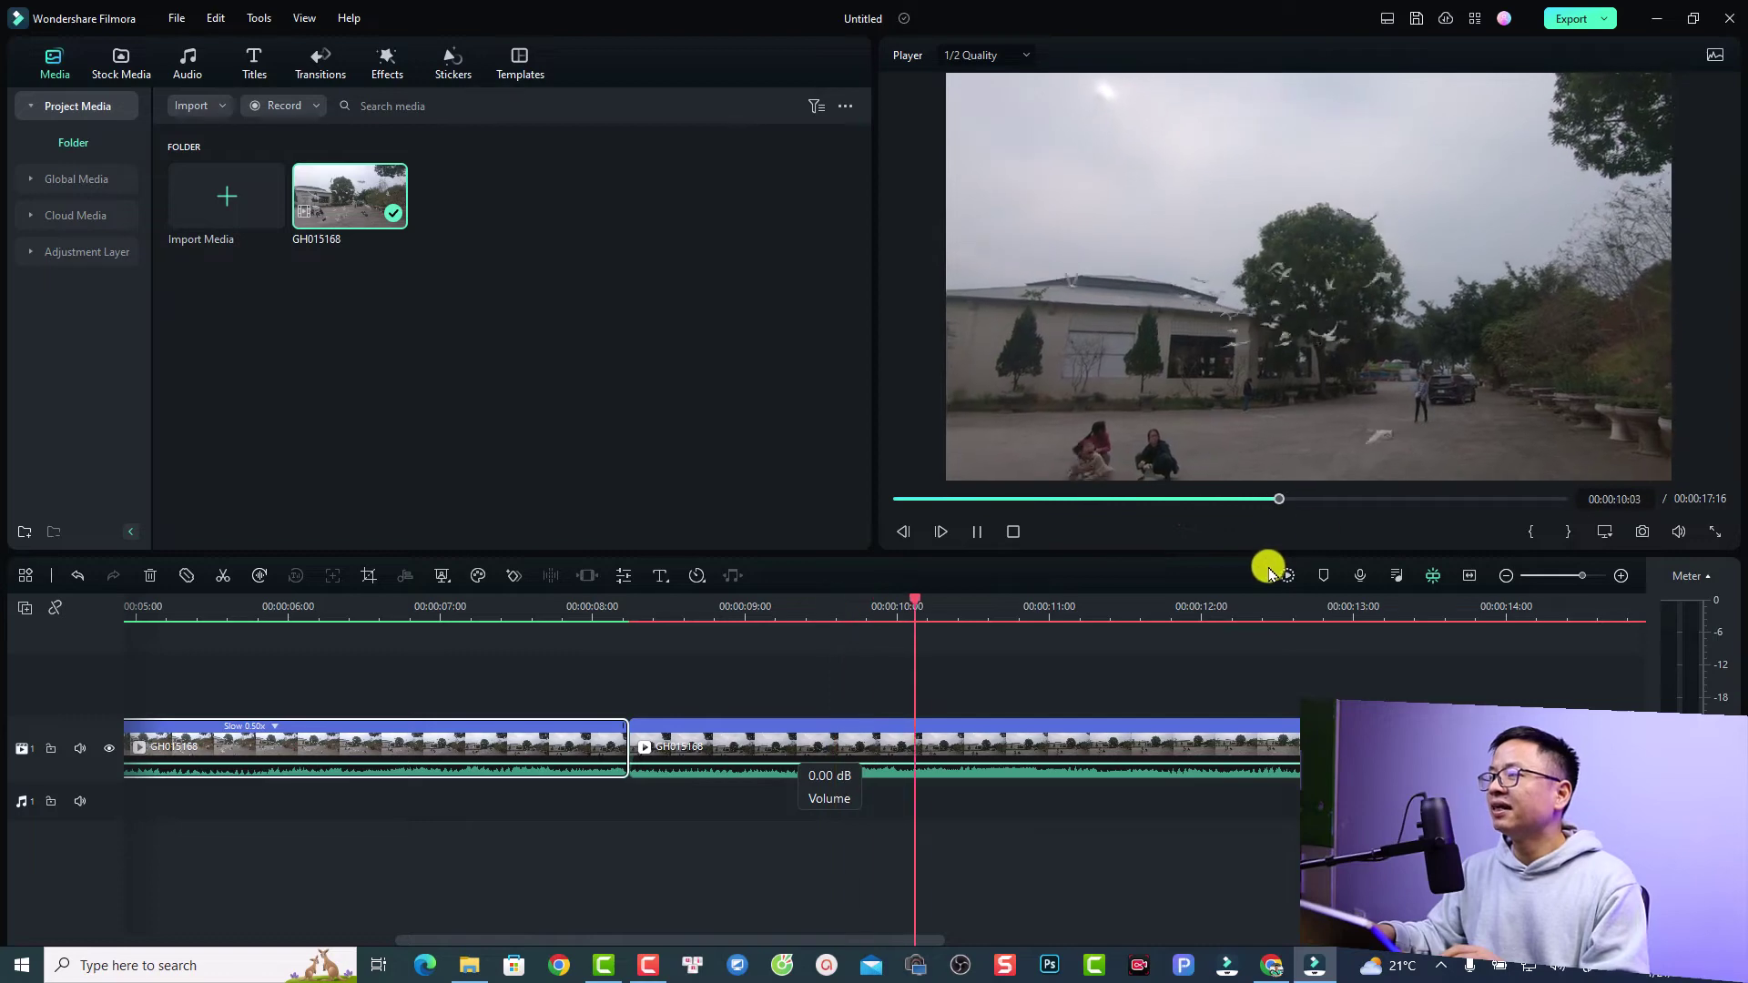
{"action": "key", "text": "space"}
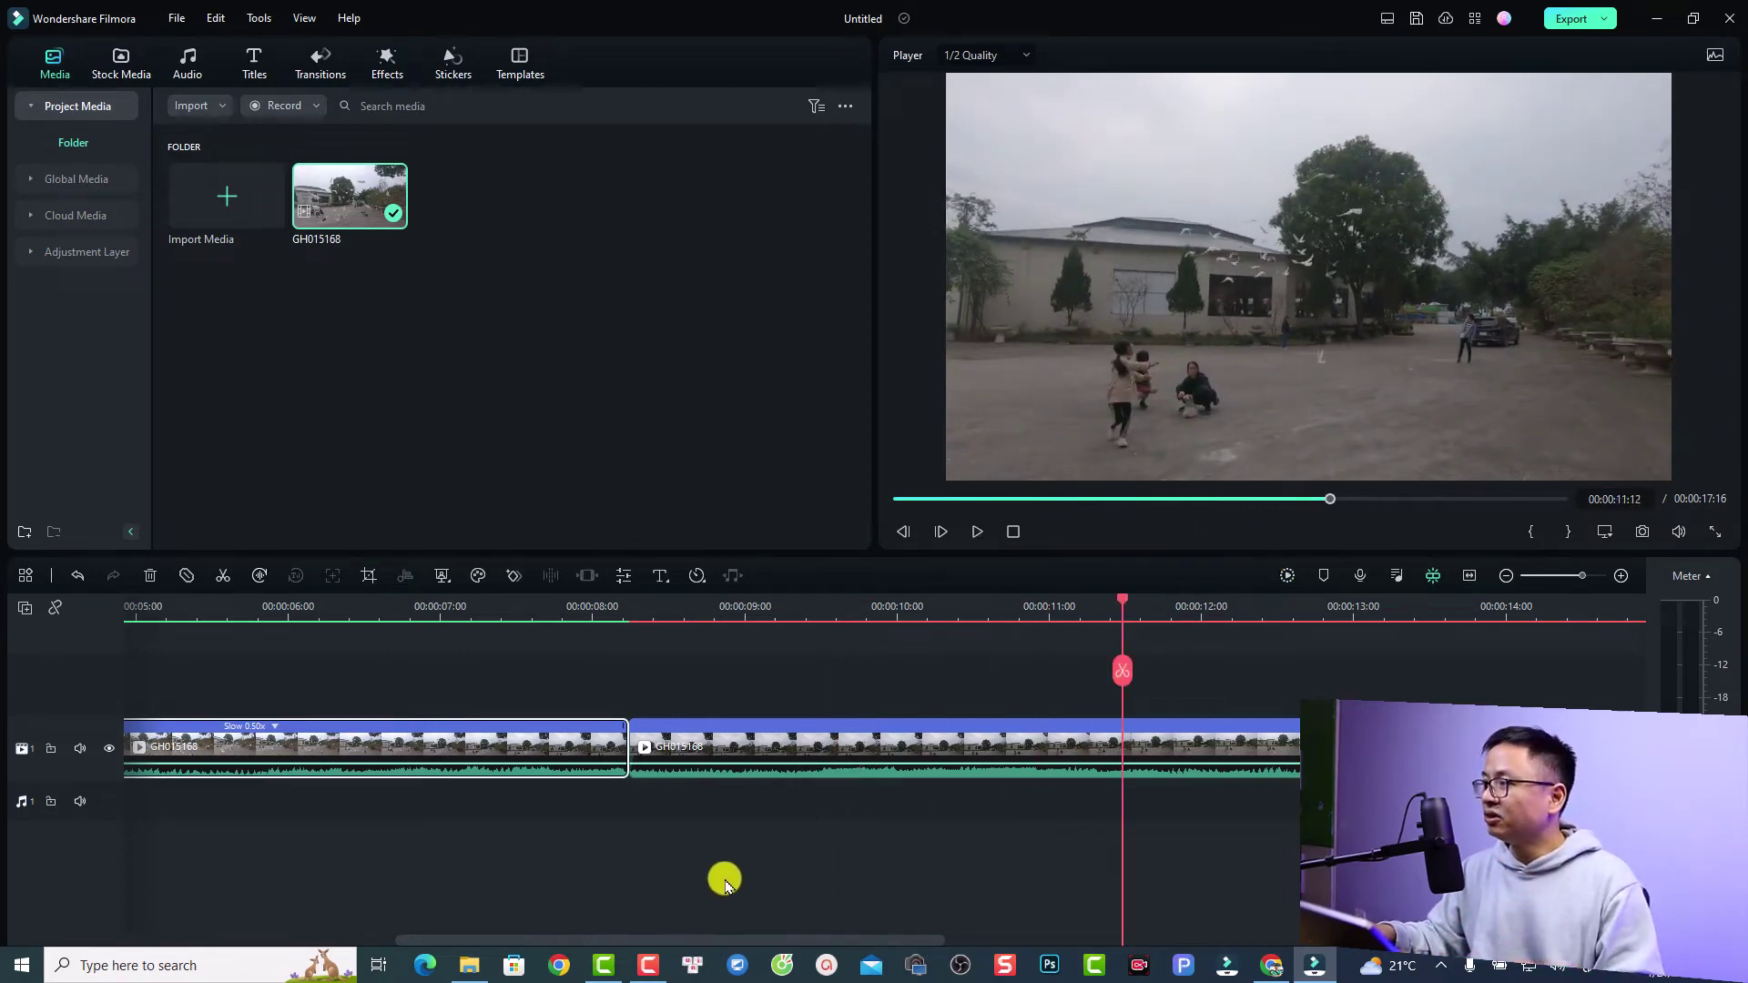
Add a second copy of GH015168 to the video track, leaving a gap of about two seconds after the slowed segments.
{"action": "scroll", "coordinate": [723, 881], "scroll_direction": "down", "scroll_amount": 3}
{"action": "scroll", "coordinate": [726, 884], "scroll_direction": "down", "scroll_amount": 6}
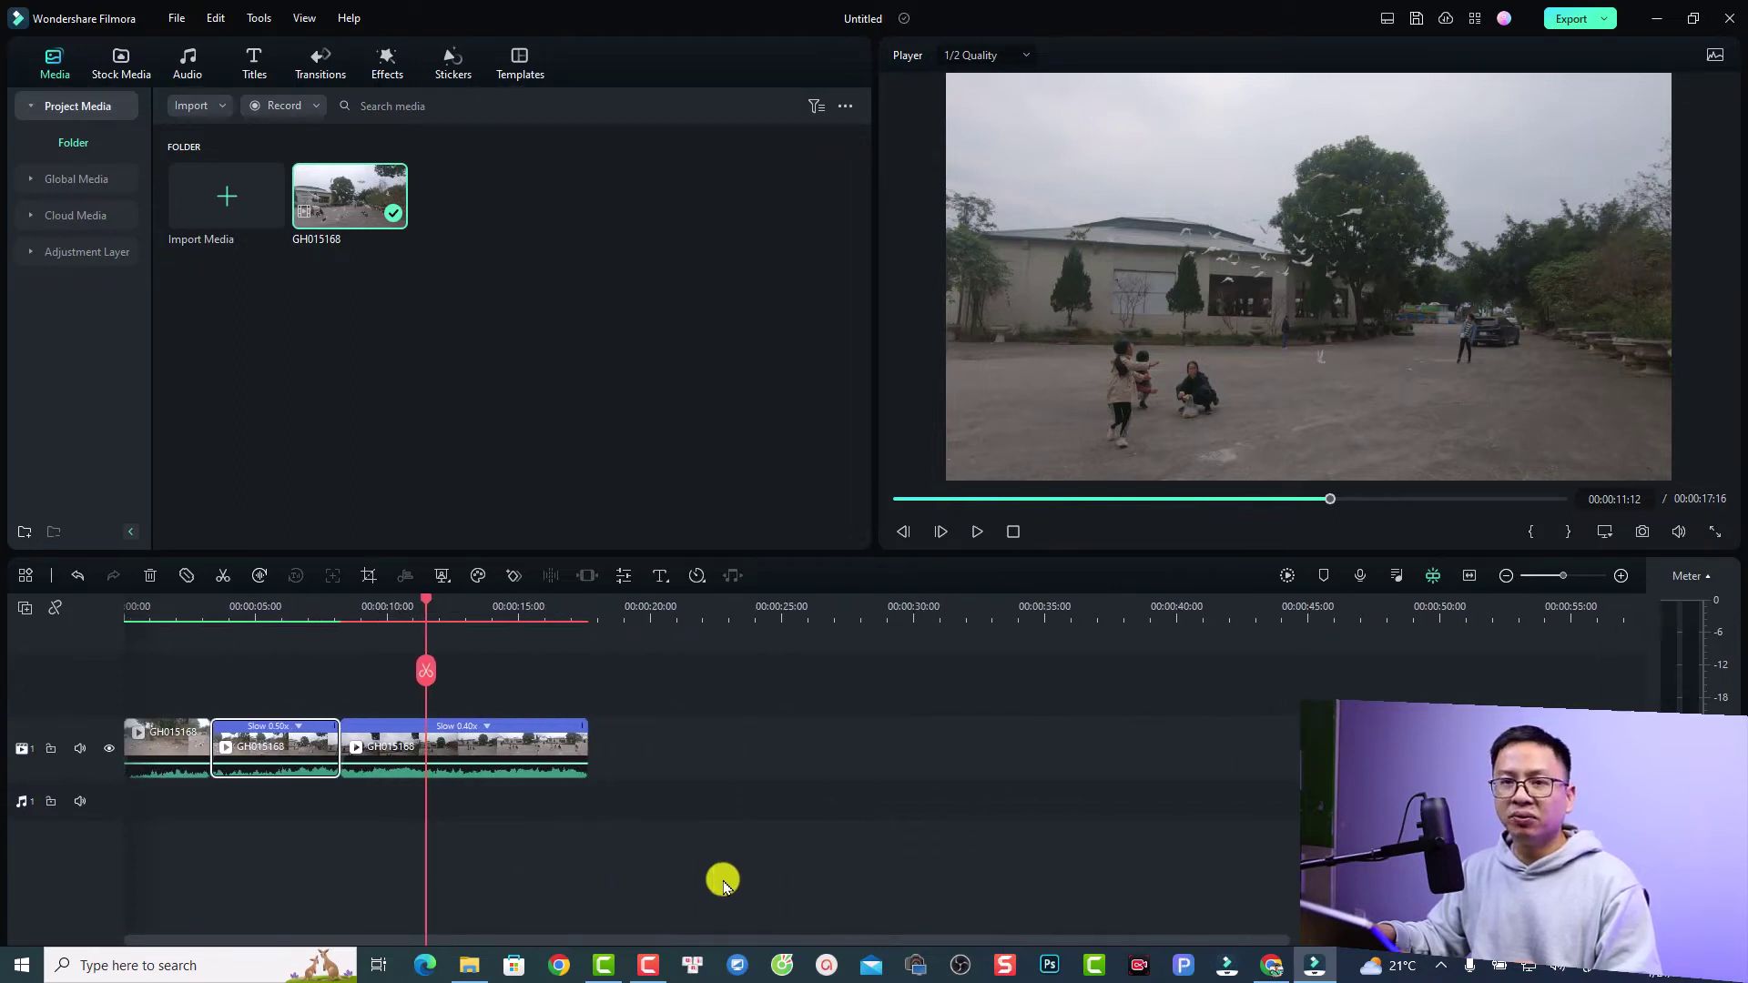
{"action": "left_click", "coordinate": [680, 608]}
{"action": "left_click_drag", "start_coordinate": [312, 195], "coordinate": [815, 773]}
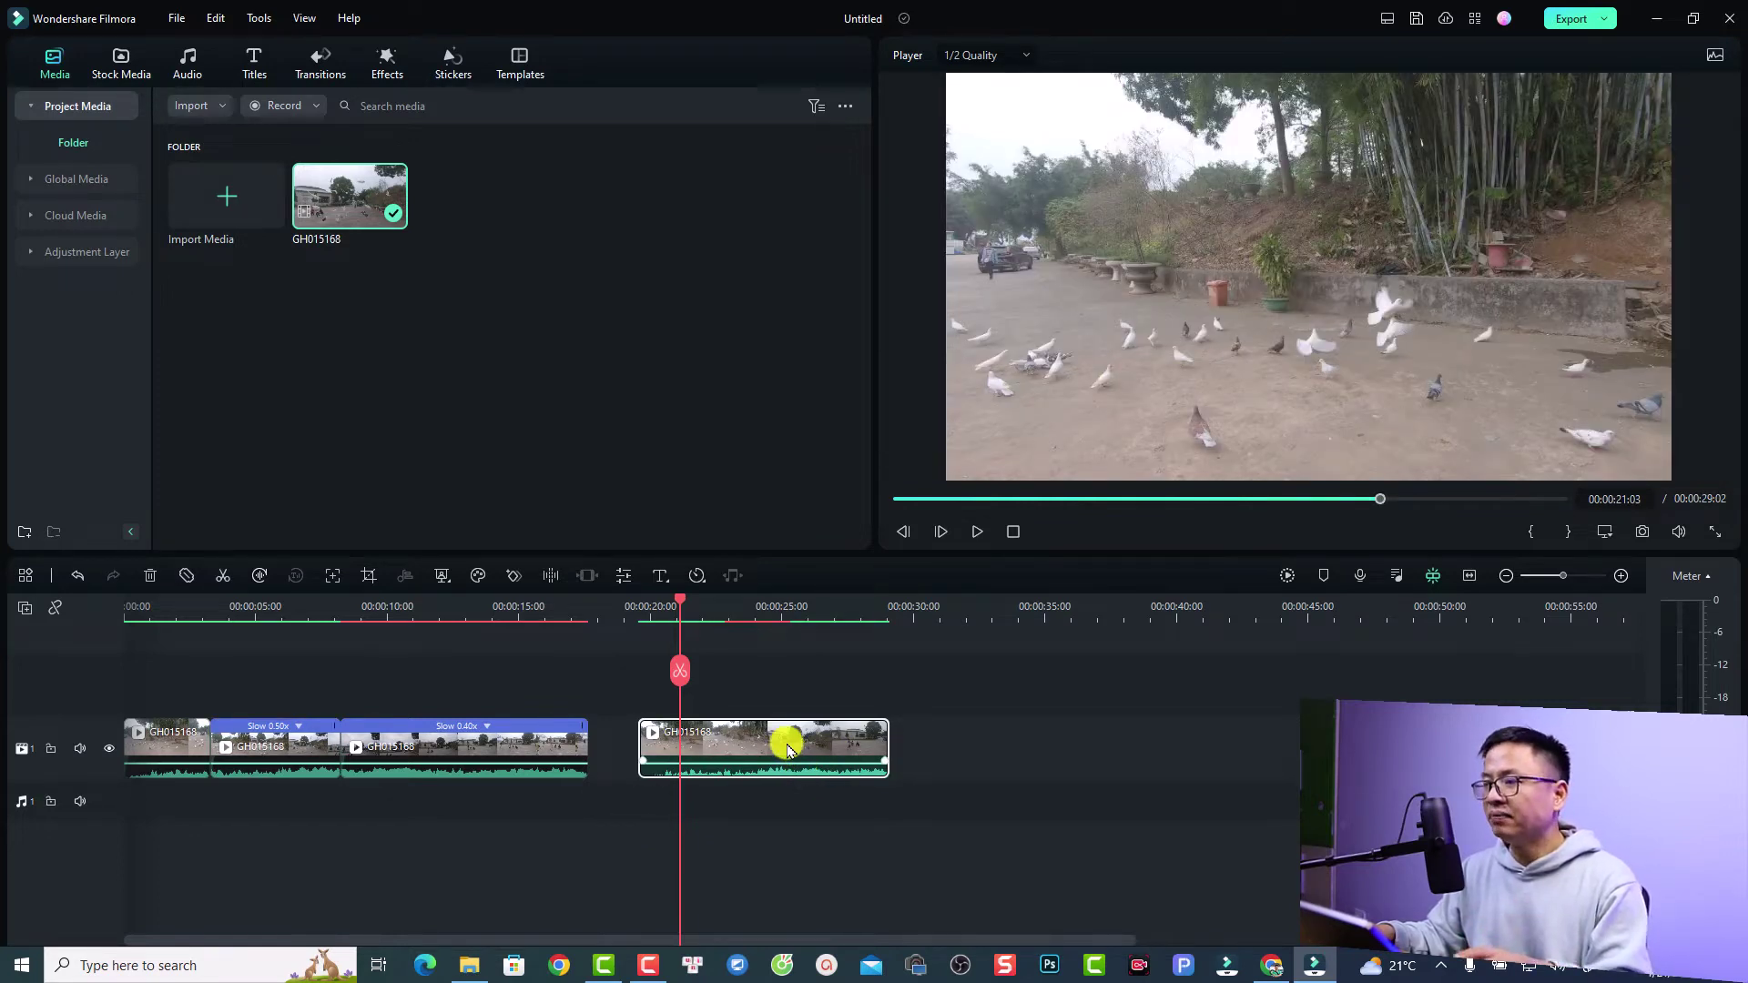
{"action": "left_click", "coordinate": [1469, 575]}
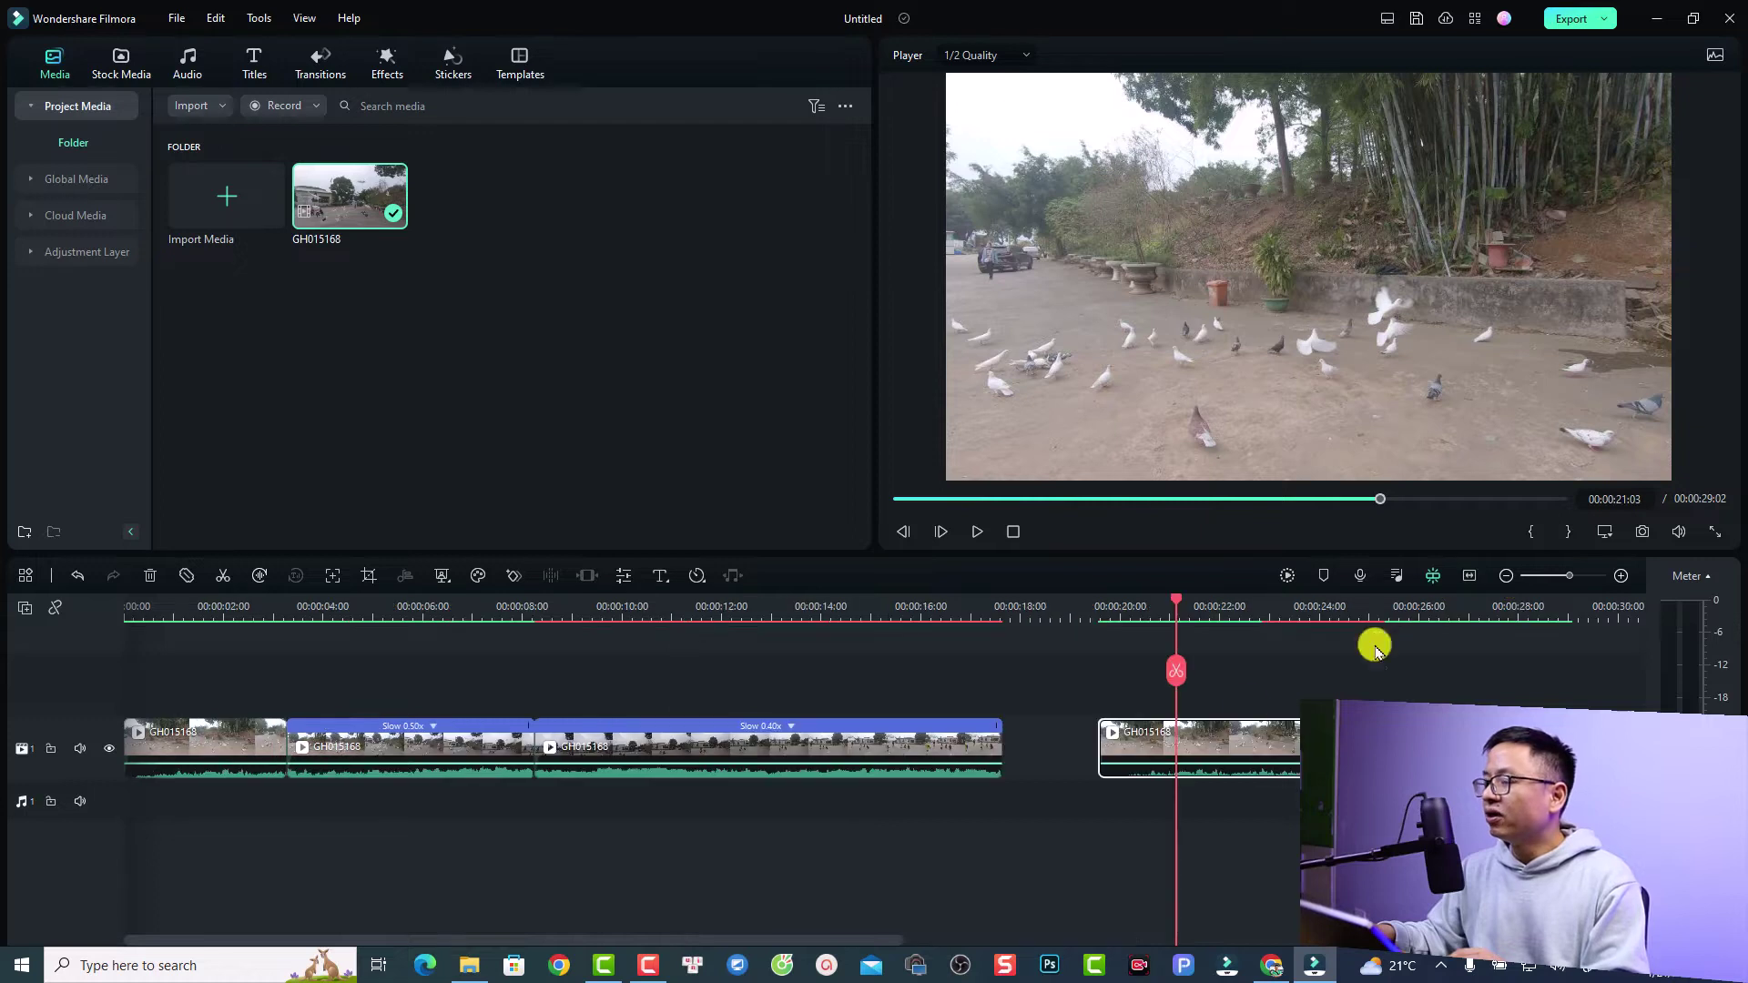
{"action": "scroll", "coordinate": [944, 920], "scroll_direction": "up", "scroll_amount": 4}
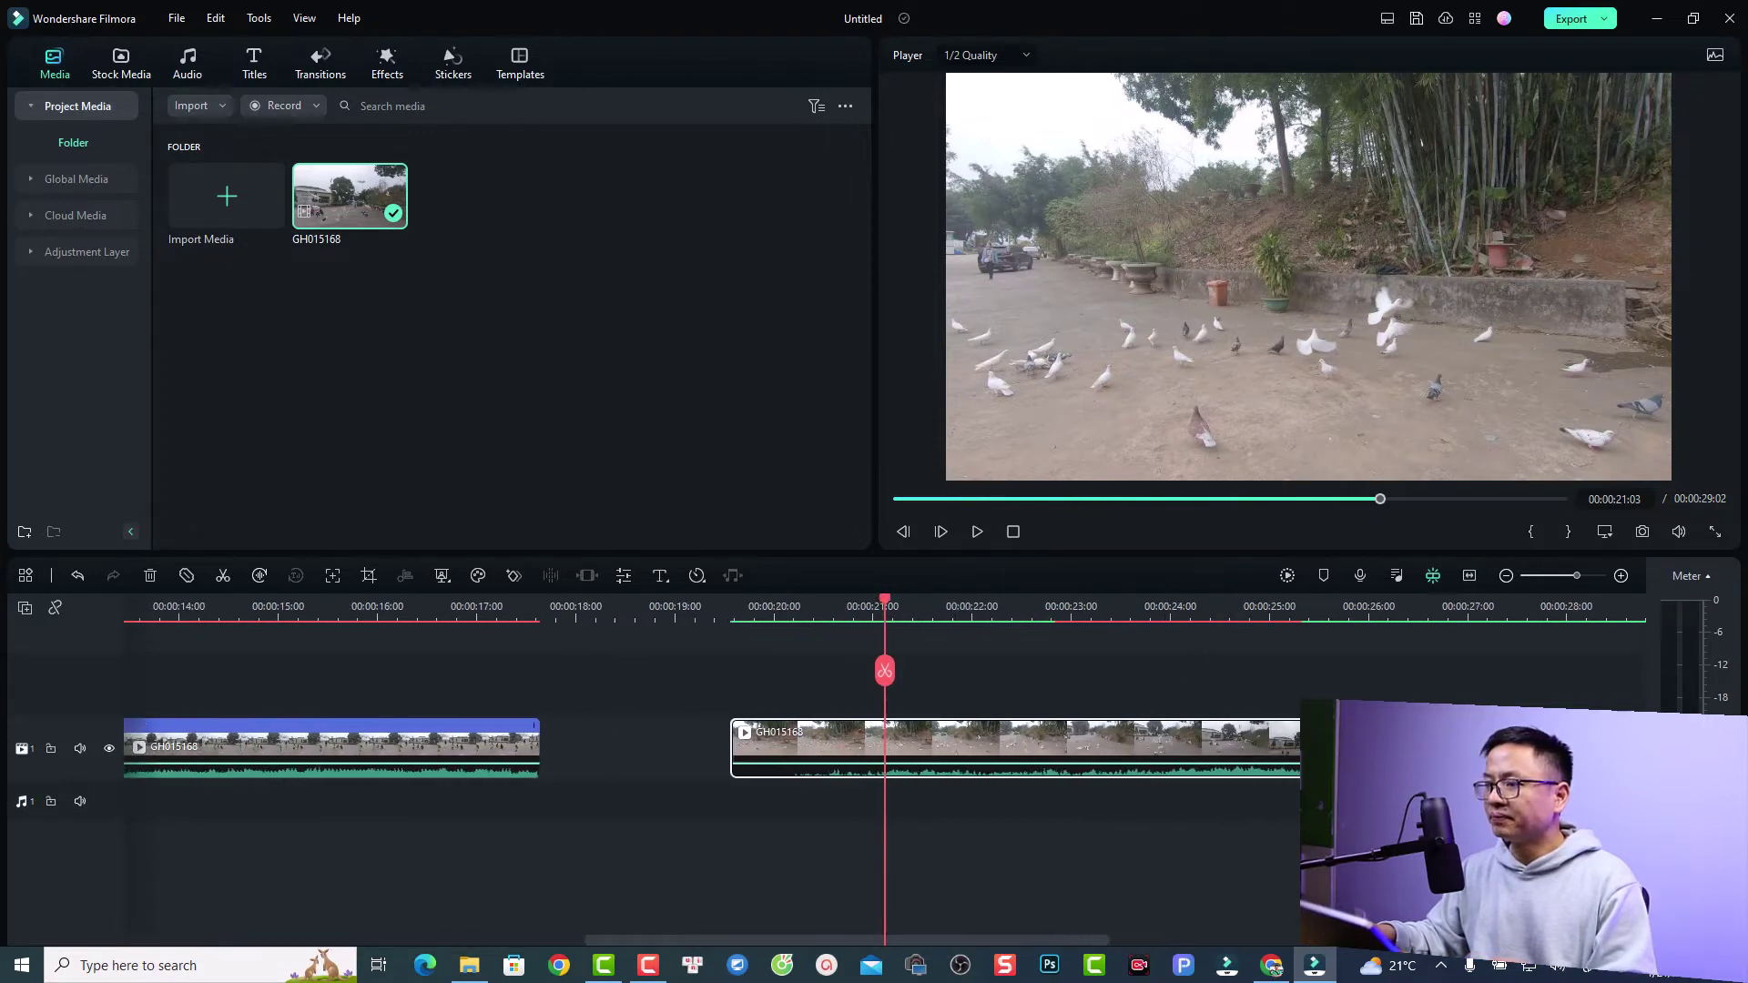
{"action": "left_click_drag", "start_coordinate": [930, 937], "coordinate": [1082, 938]}
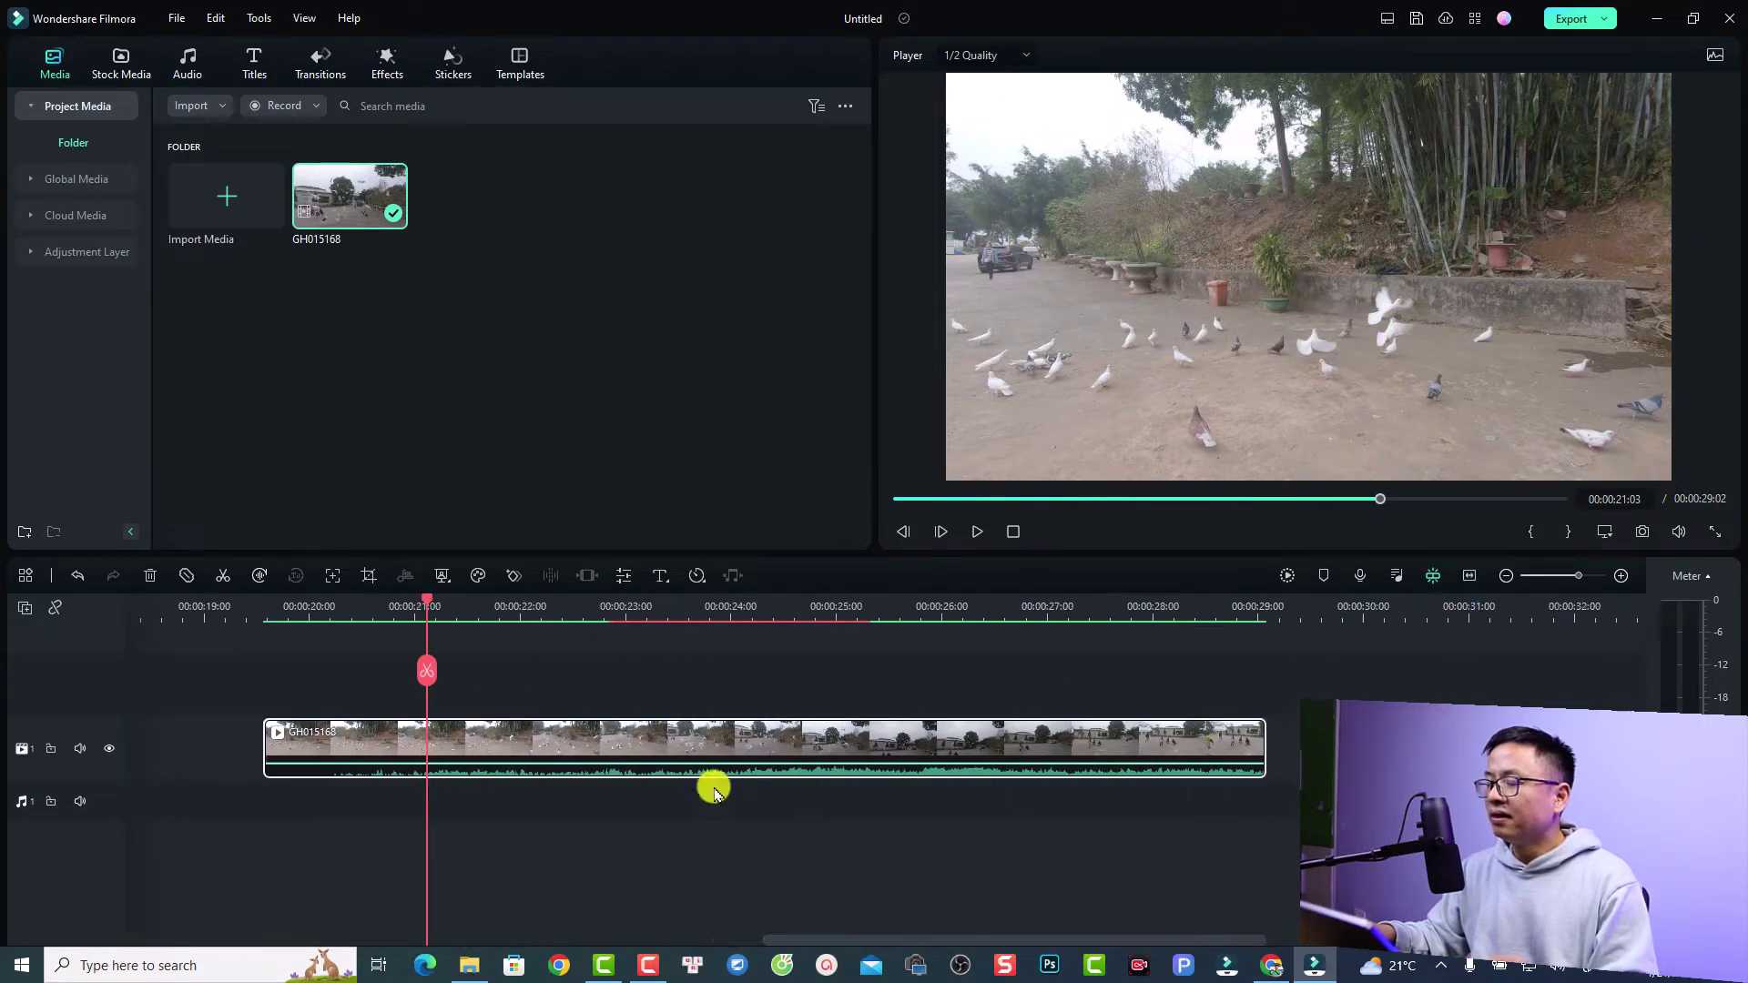
{"action": "left_click_drag", "start_coordinate": [624, 729], "coordinate": [598, 734]}
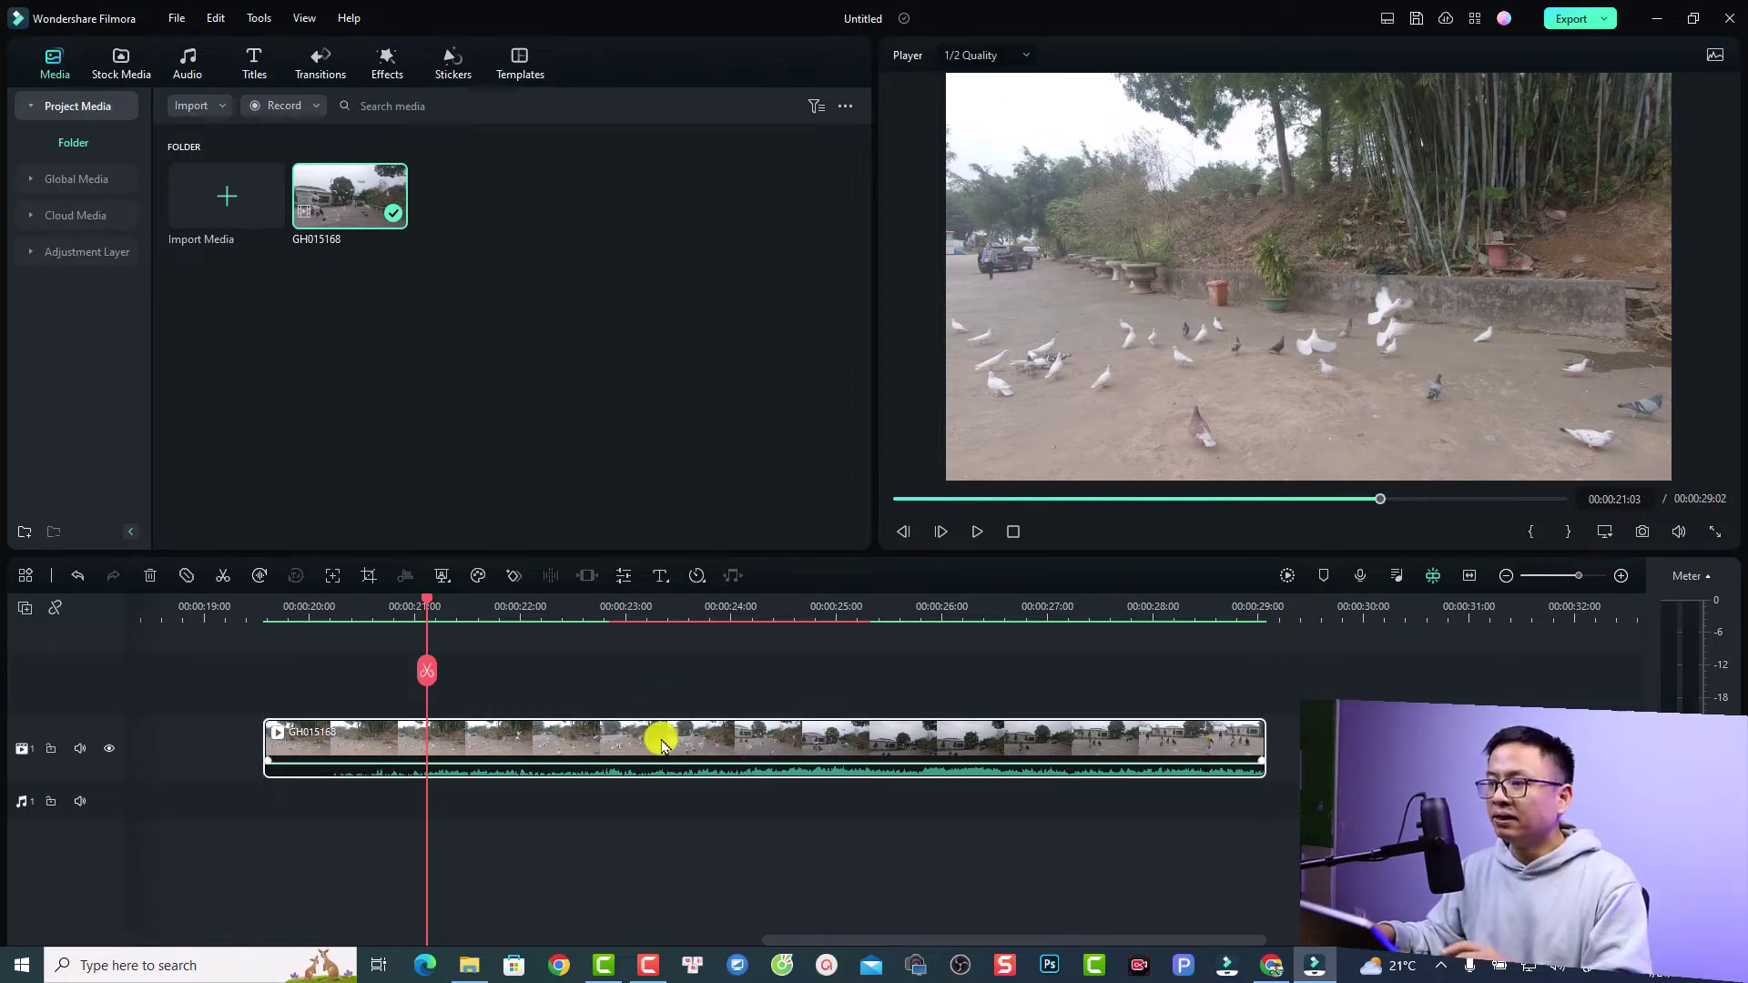
Open the speed settings of the second GH015168 clip and apply the Customize speed ramping preset.
{"action": "left_click", "coordinate": [699, 576]}
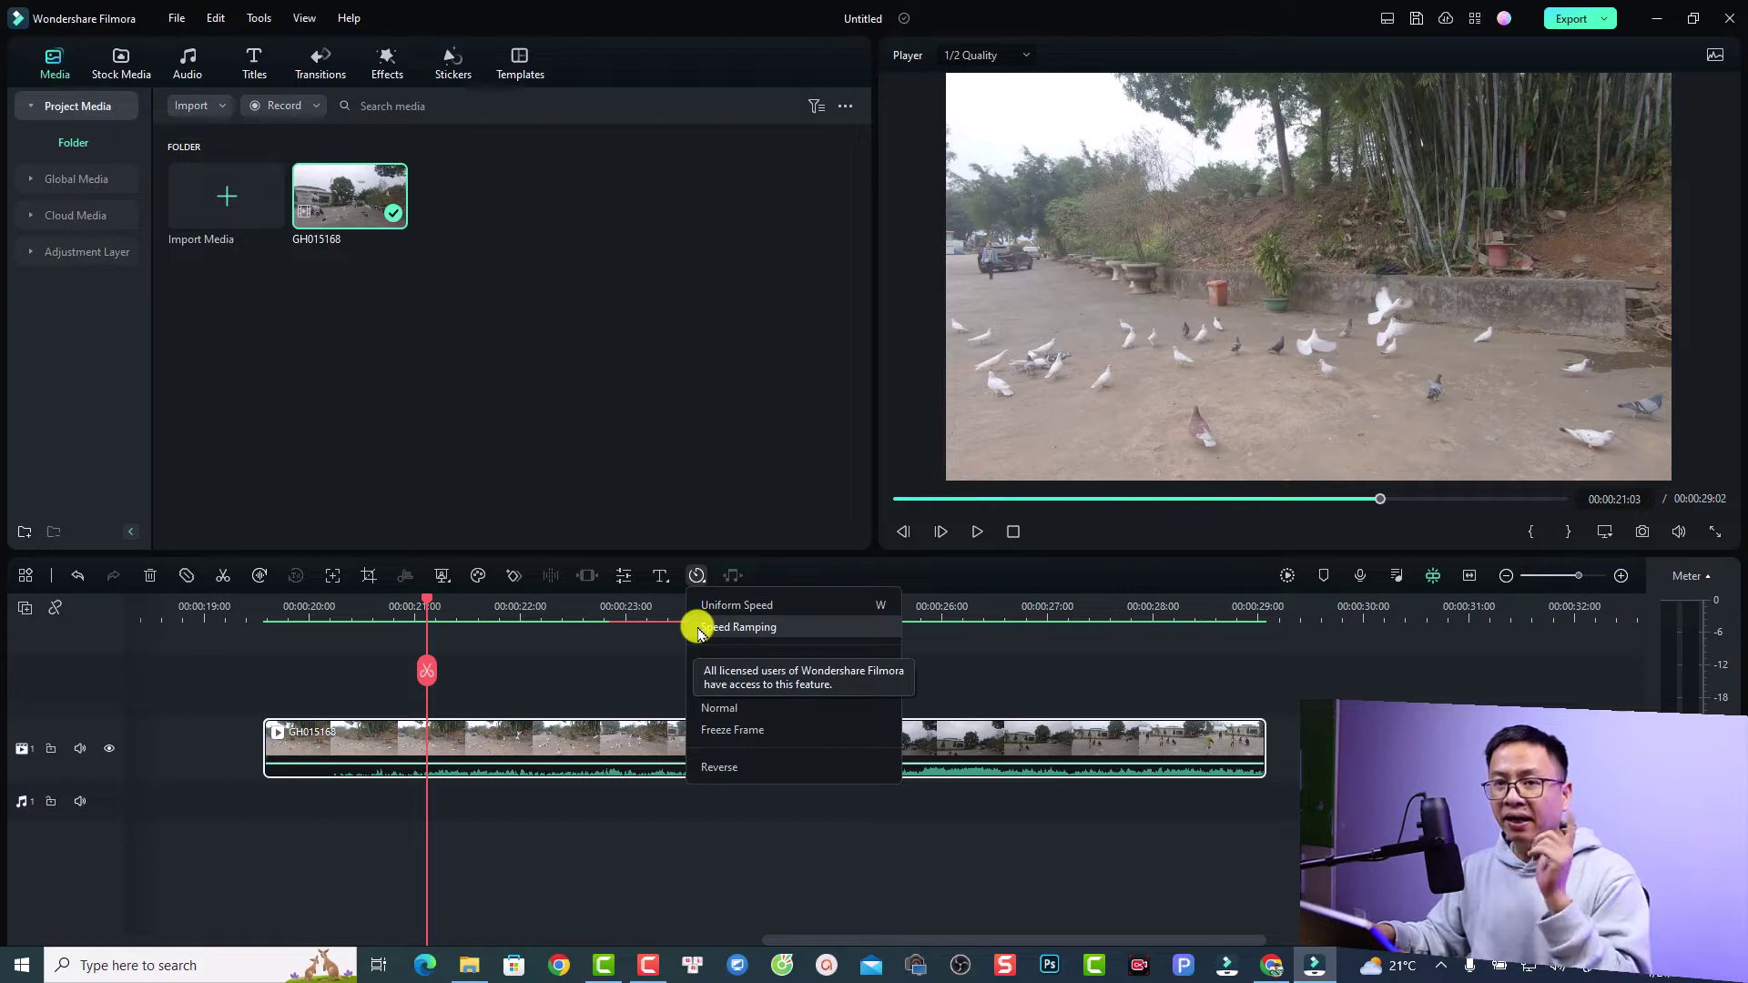
{"action": "double_click", "coordinate": [471, 736]}
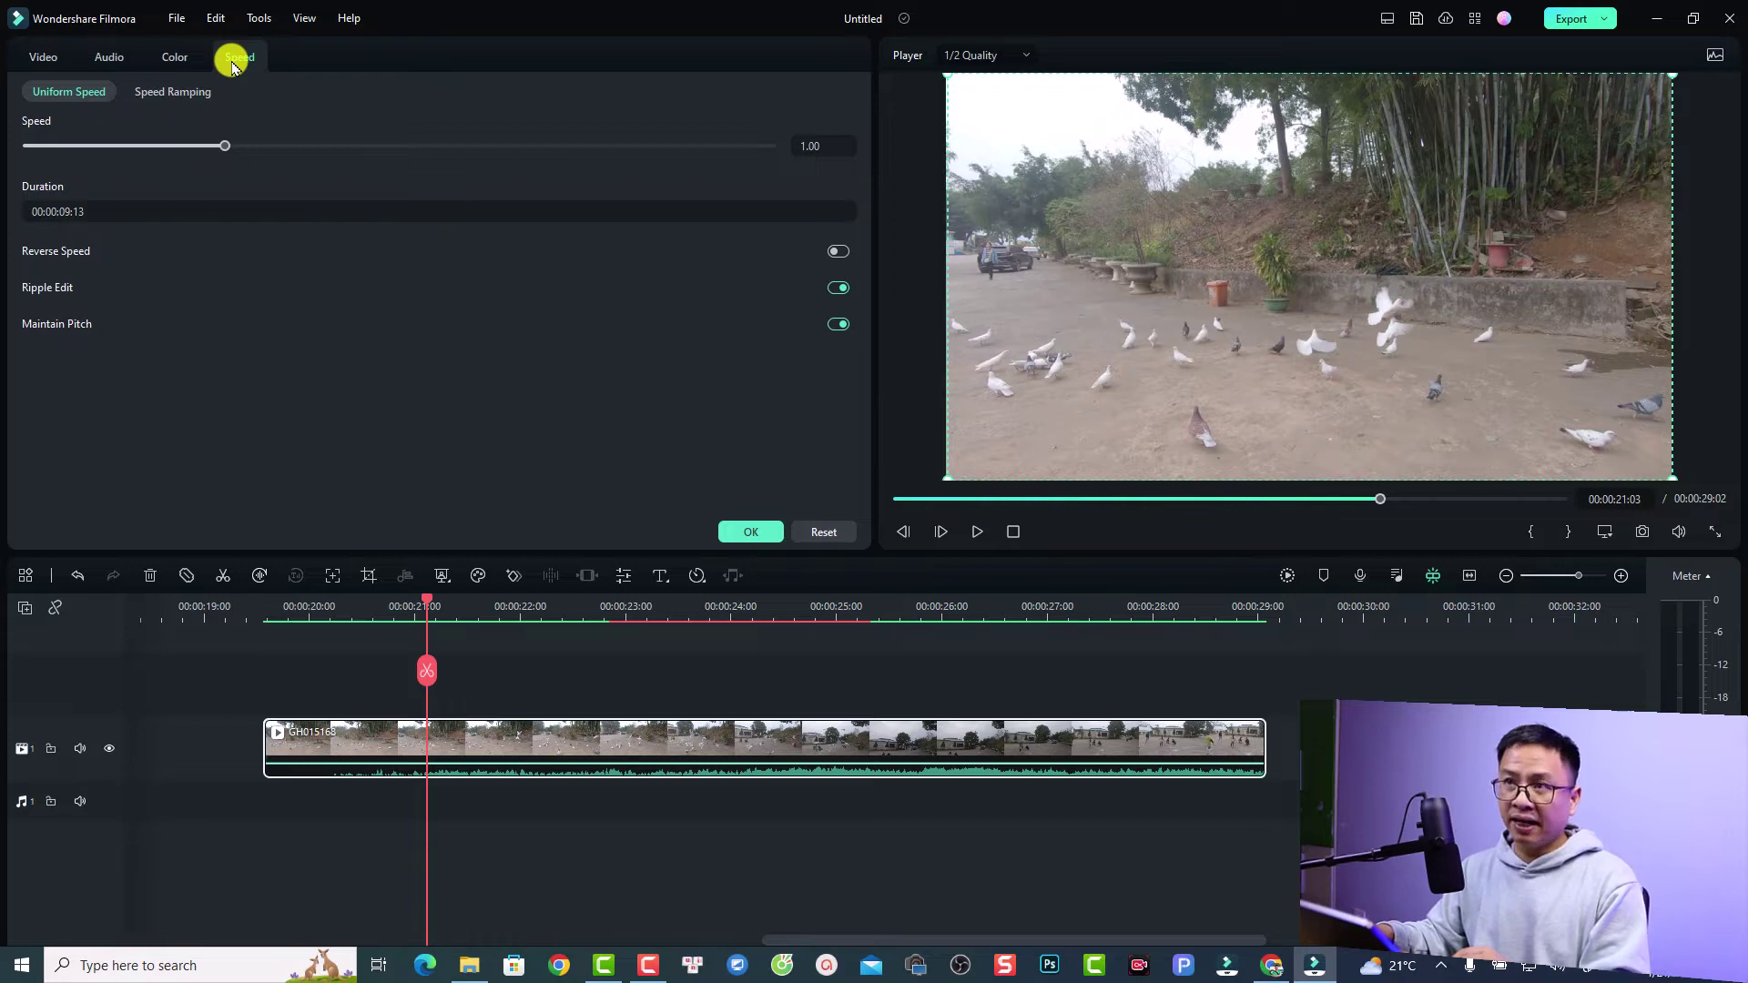
{"action": "left_click", "coordinate": [187, 94]}
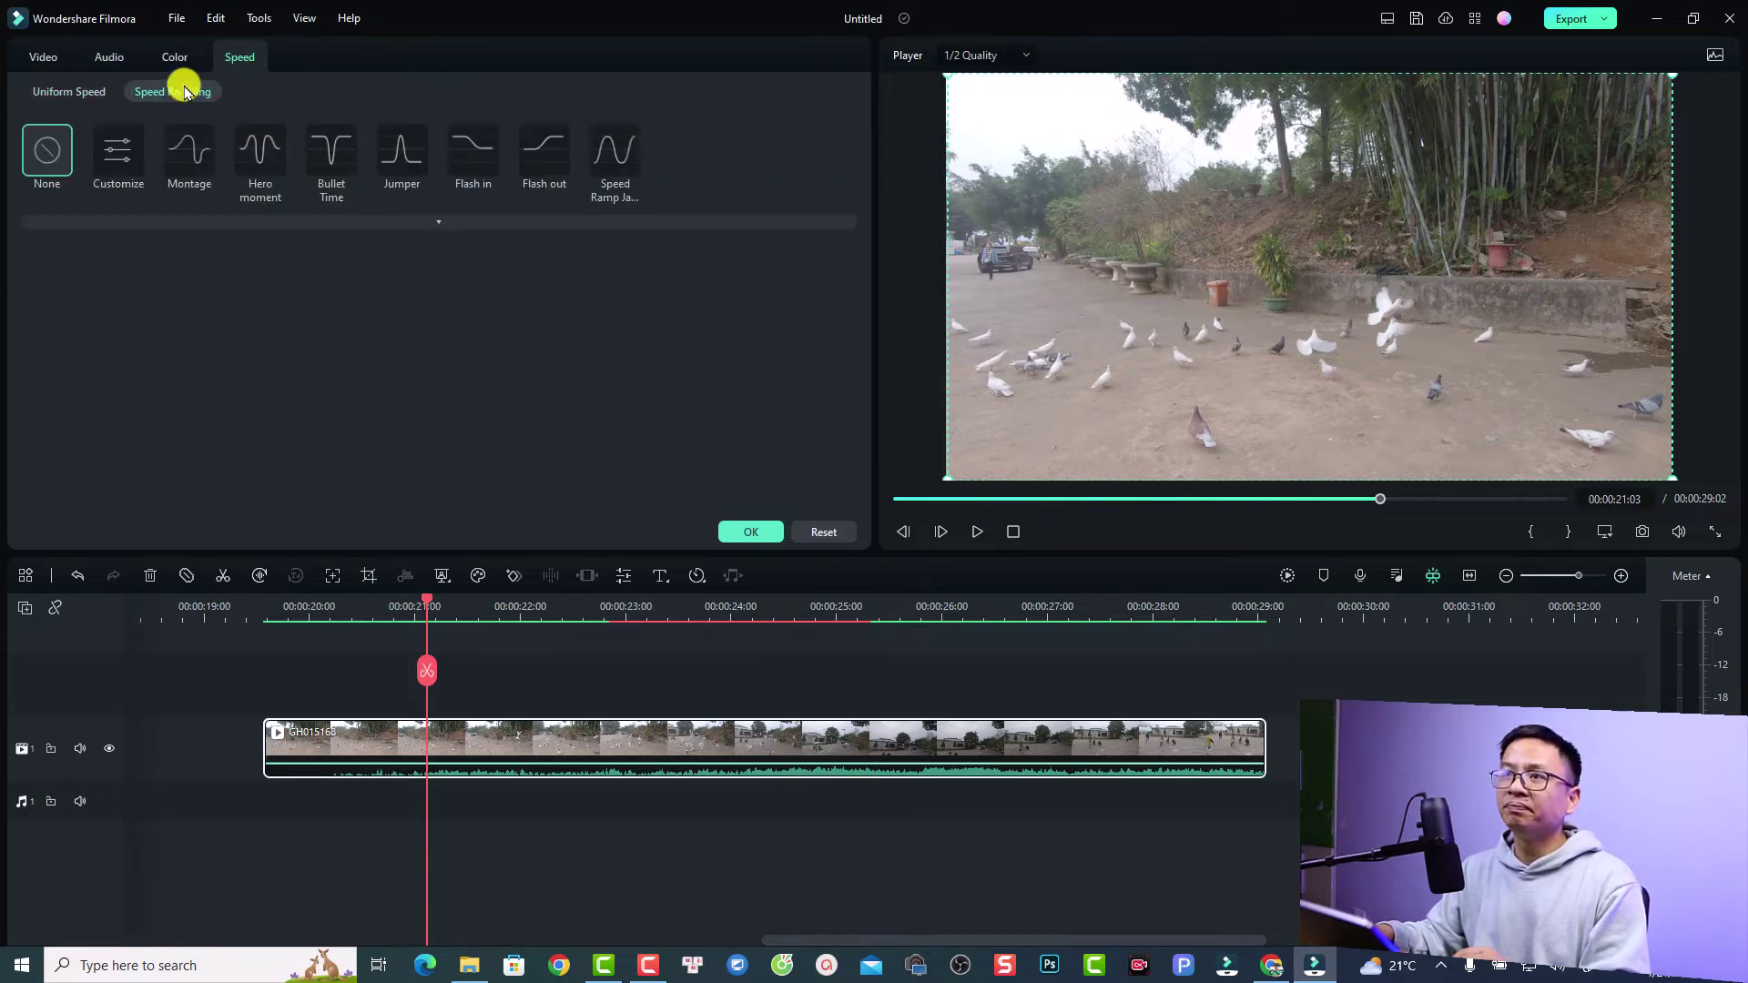
{"action": "left_click", "coordinate": [113, 153]}
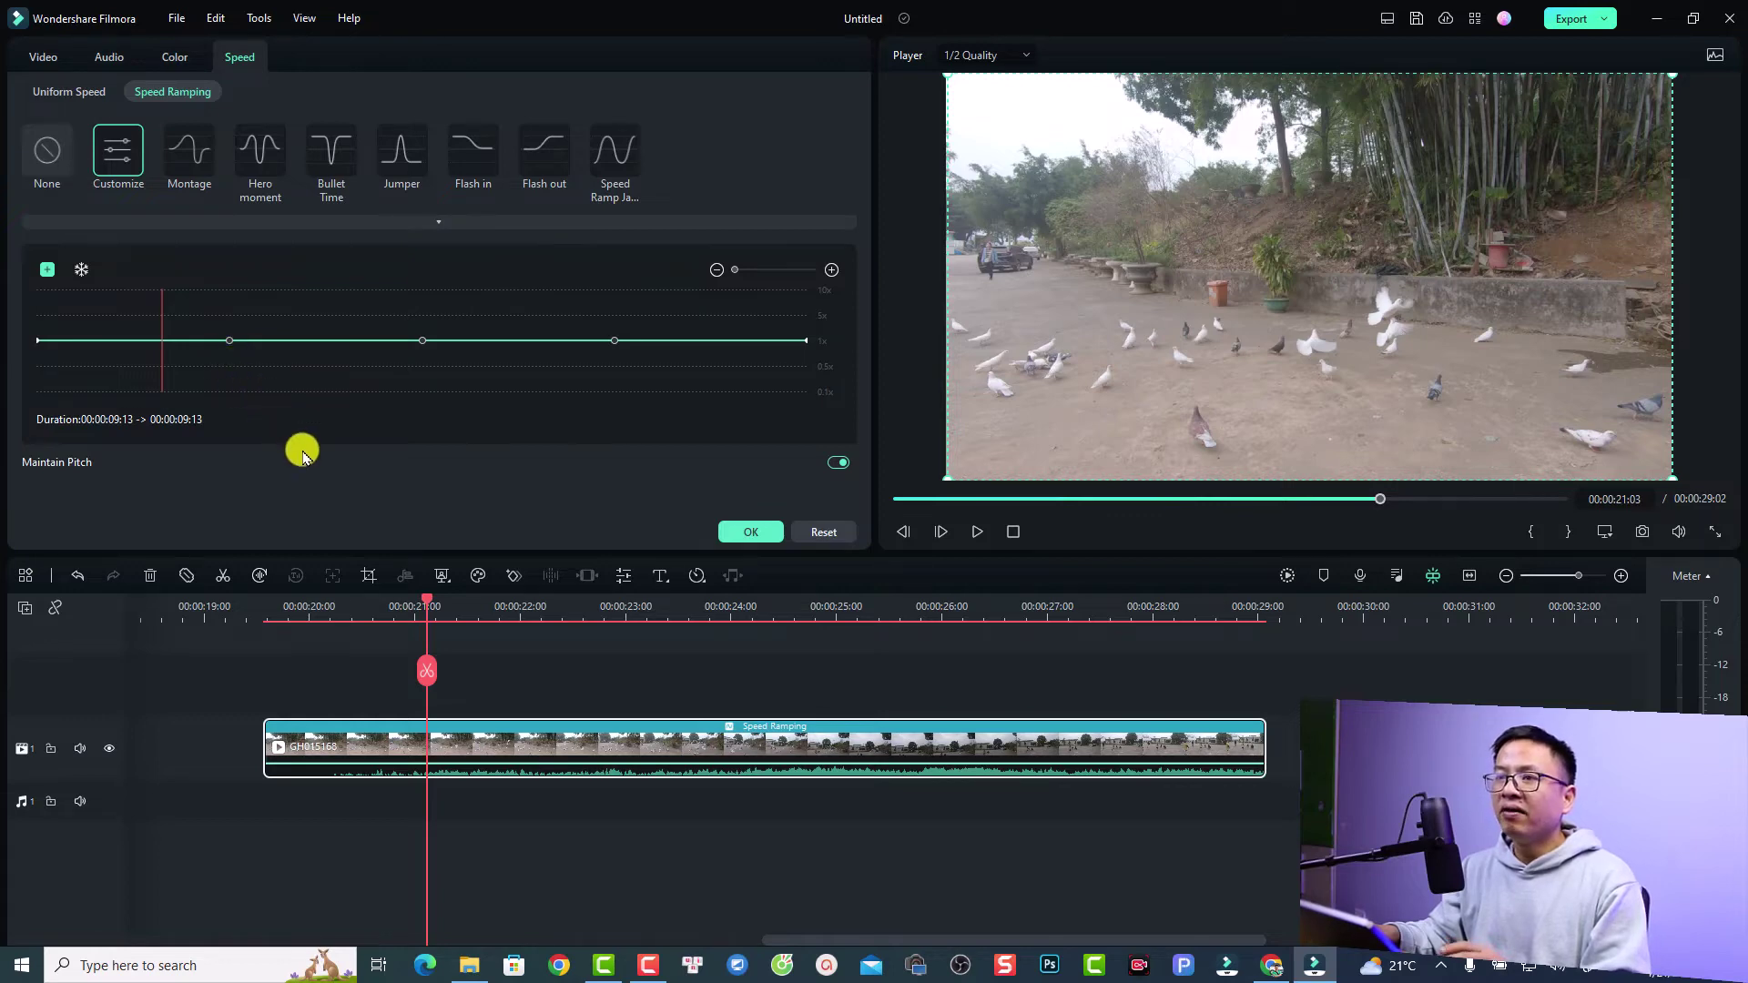
Play the clip from its start at 00:00:19:14 to about 00:00:21:23 to find where the slow motion should begin.
{"action": "left_click_drag", "start_coordinate": [425, 603], "coordinate": [262, 625]}
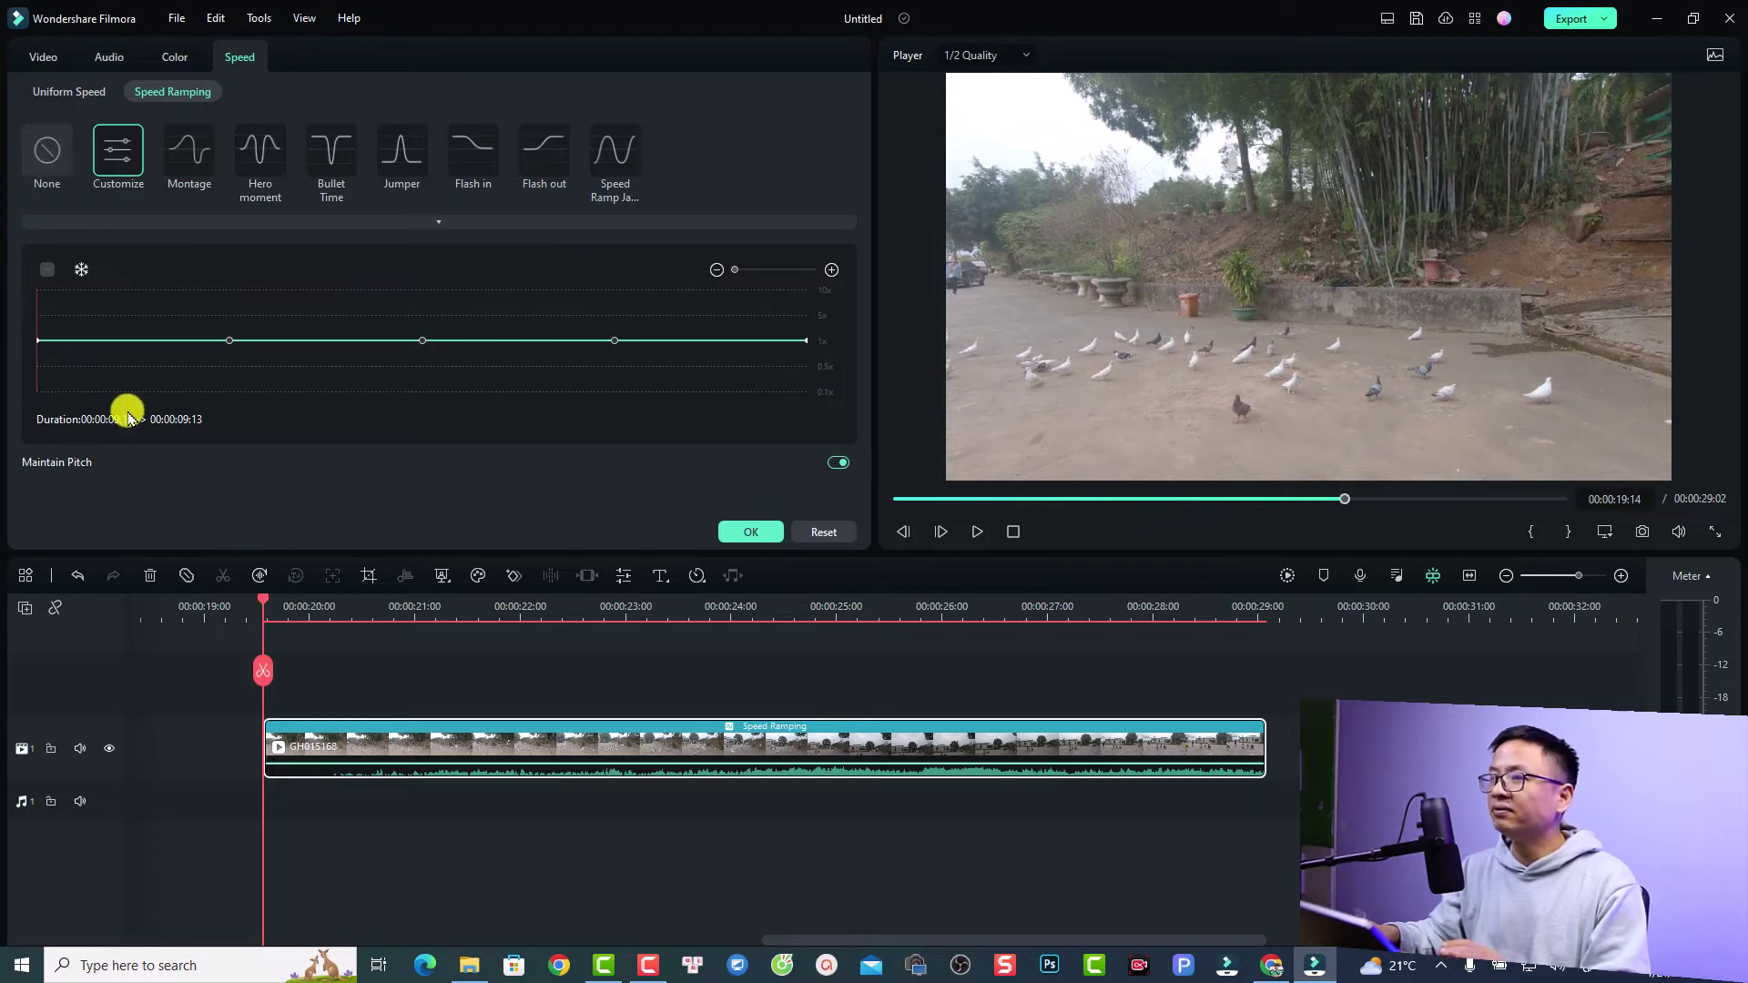
{"action": "key", "text": "space"}
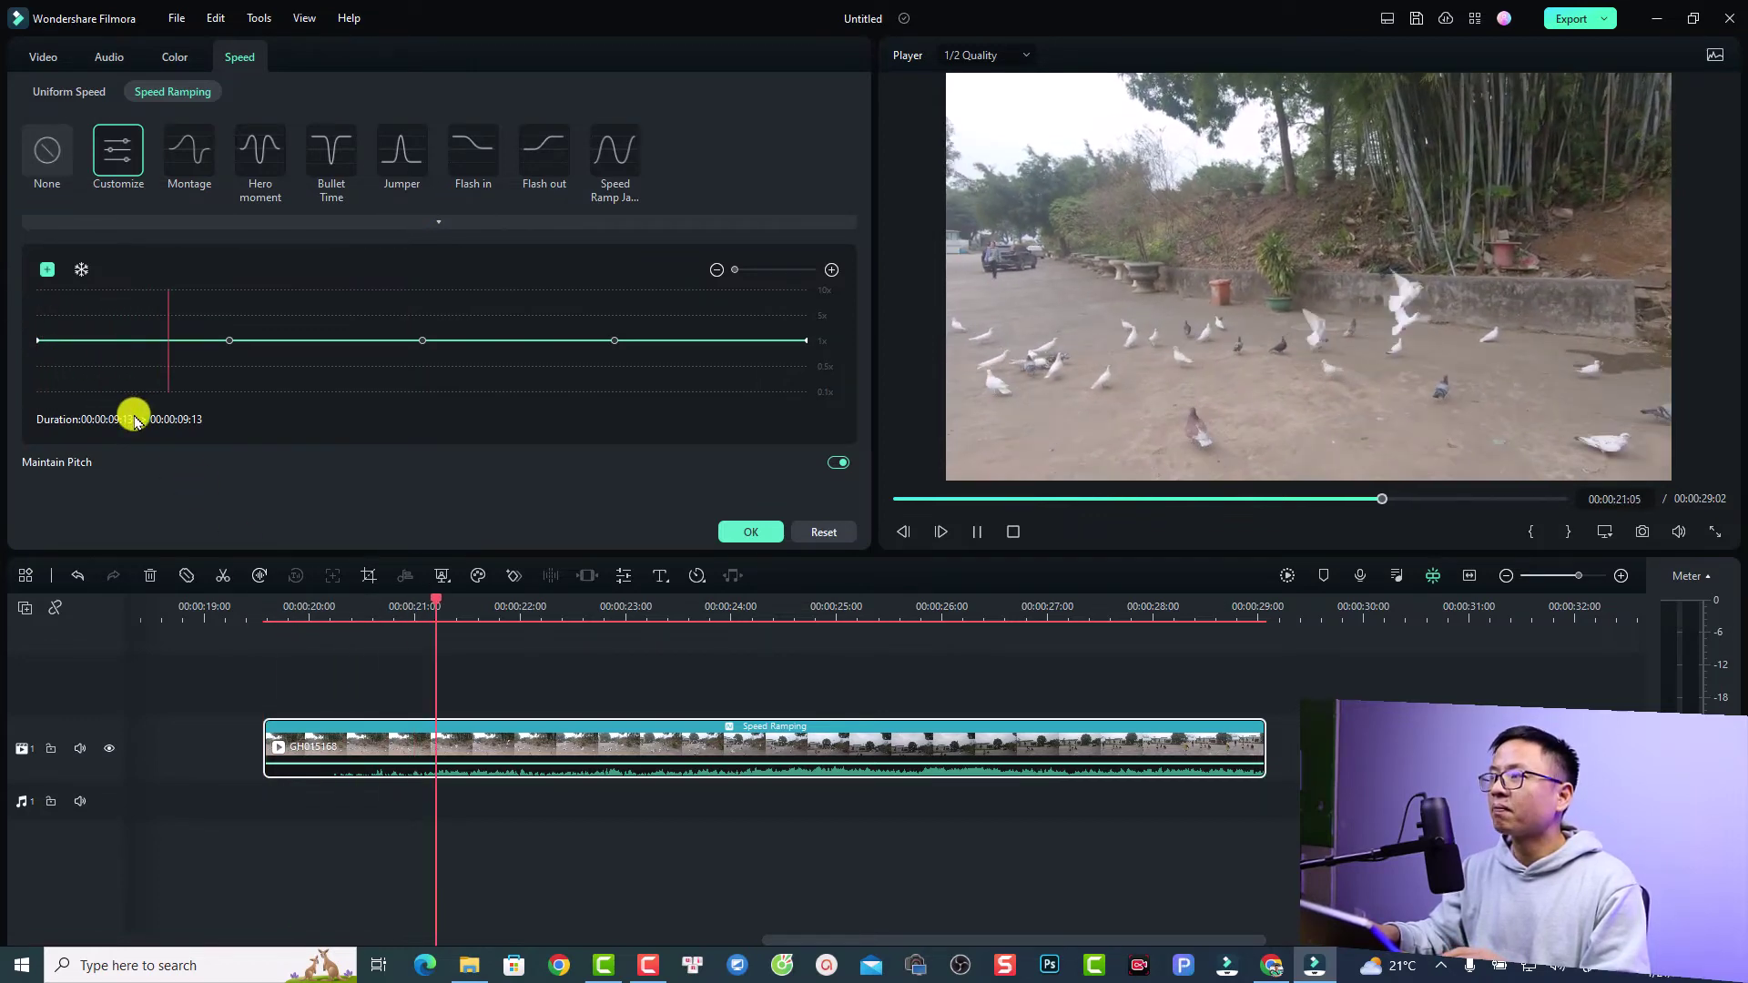
{"action": "key", "text": "space"}
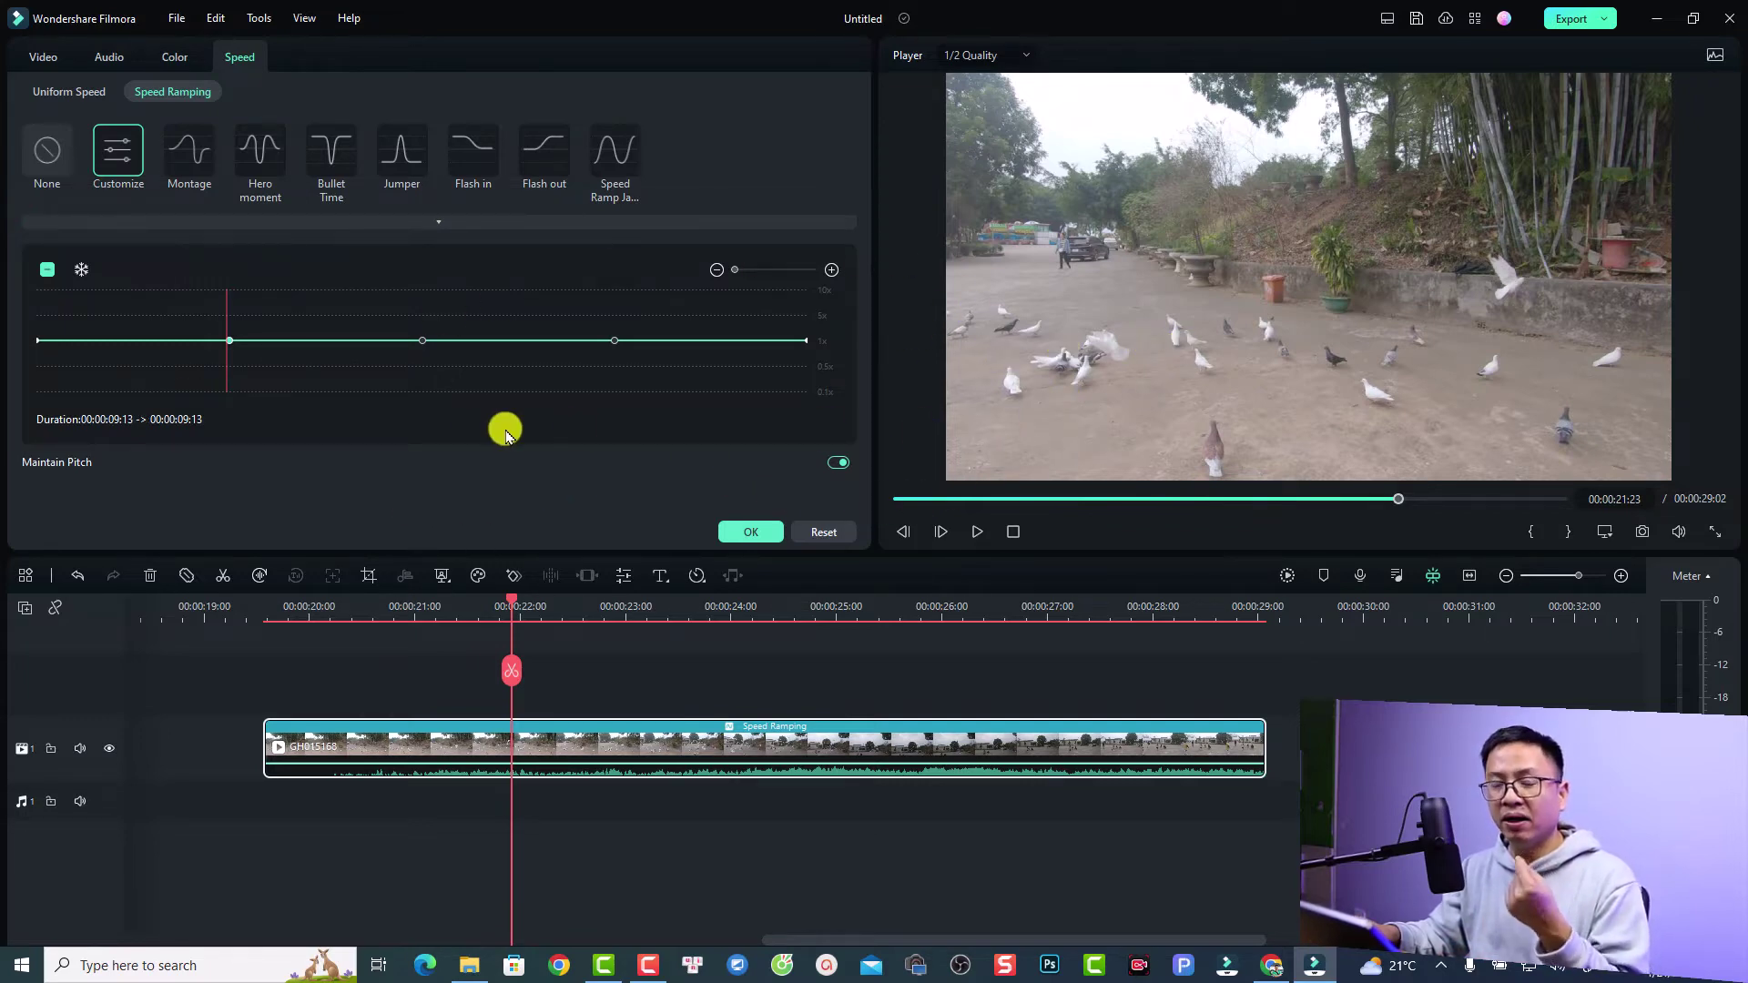
Add a speed point at 00:00:22:02, just after the first inner point of the curve, and lower it slightly below 0.5x.
{"action": "left_click", "coordinate": [242, 343]}
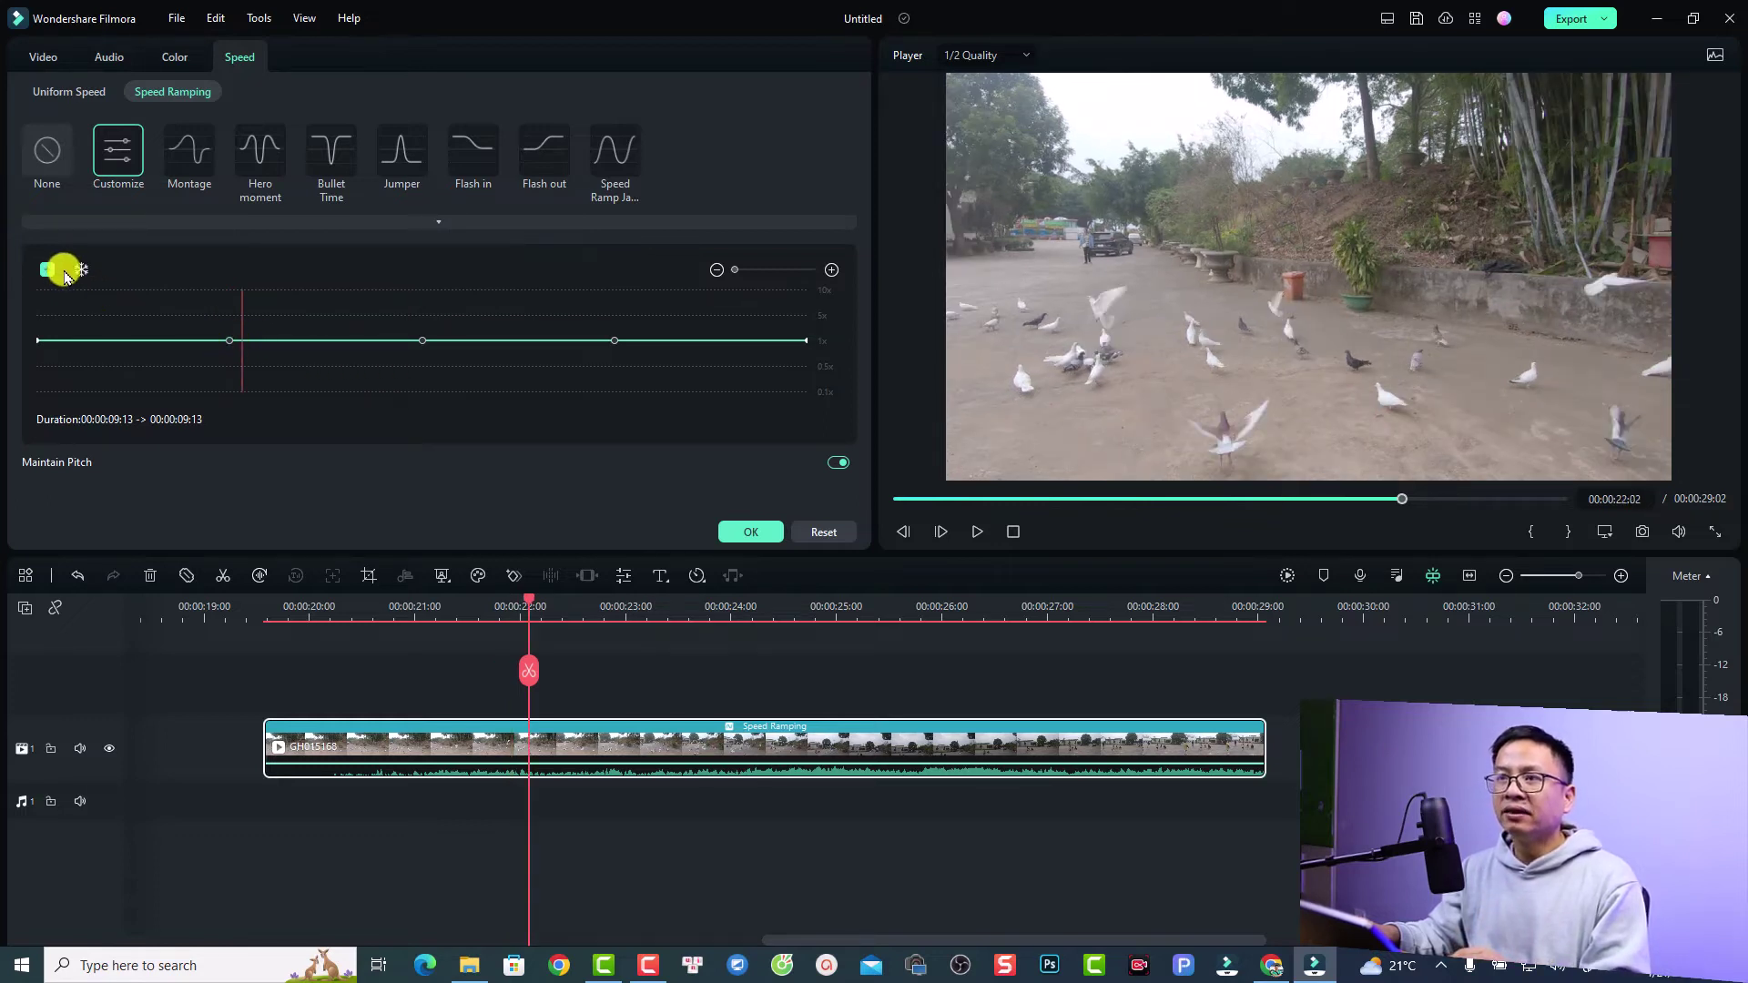
{"action": "left_click", "coordinate": [41, 271]}
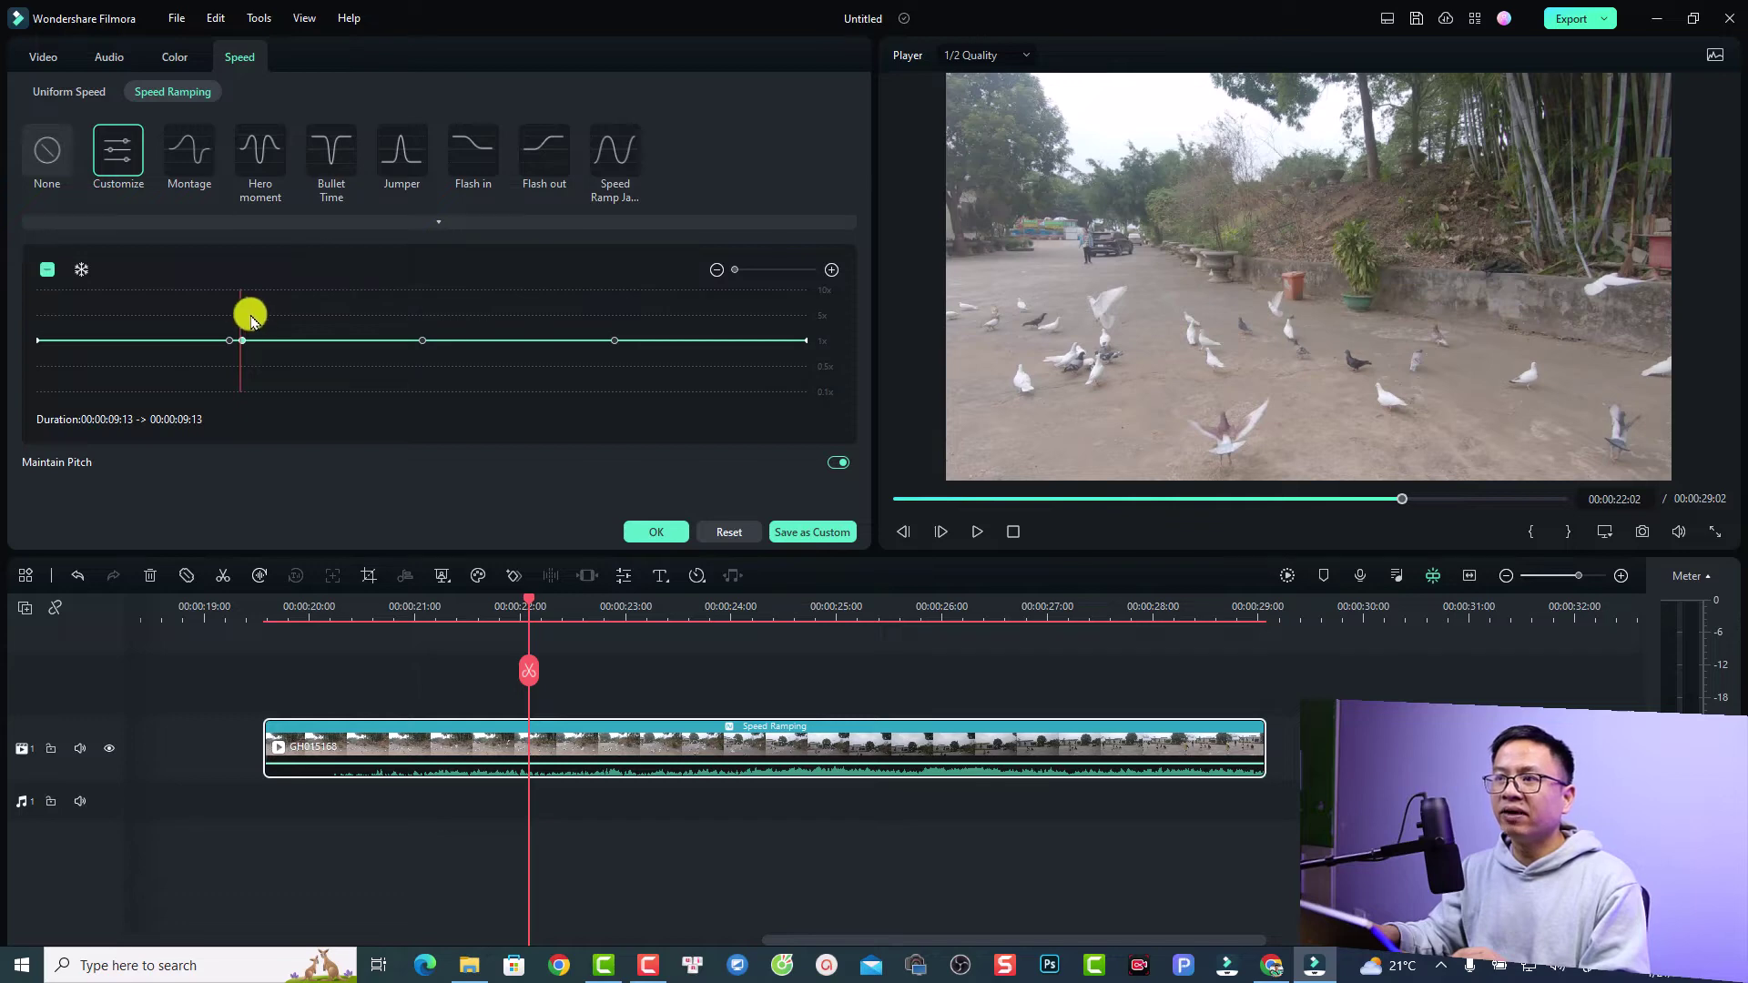
{"action": "left_click_drag", "start_coordinate": [240, 339], "coordinate": [245, 372]}
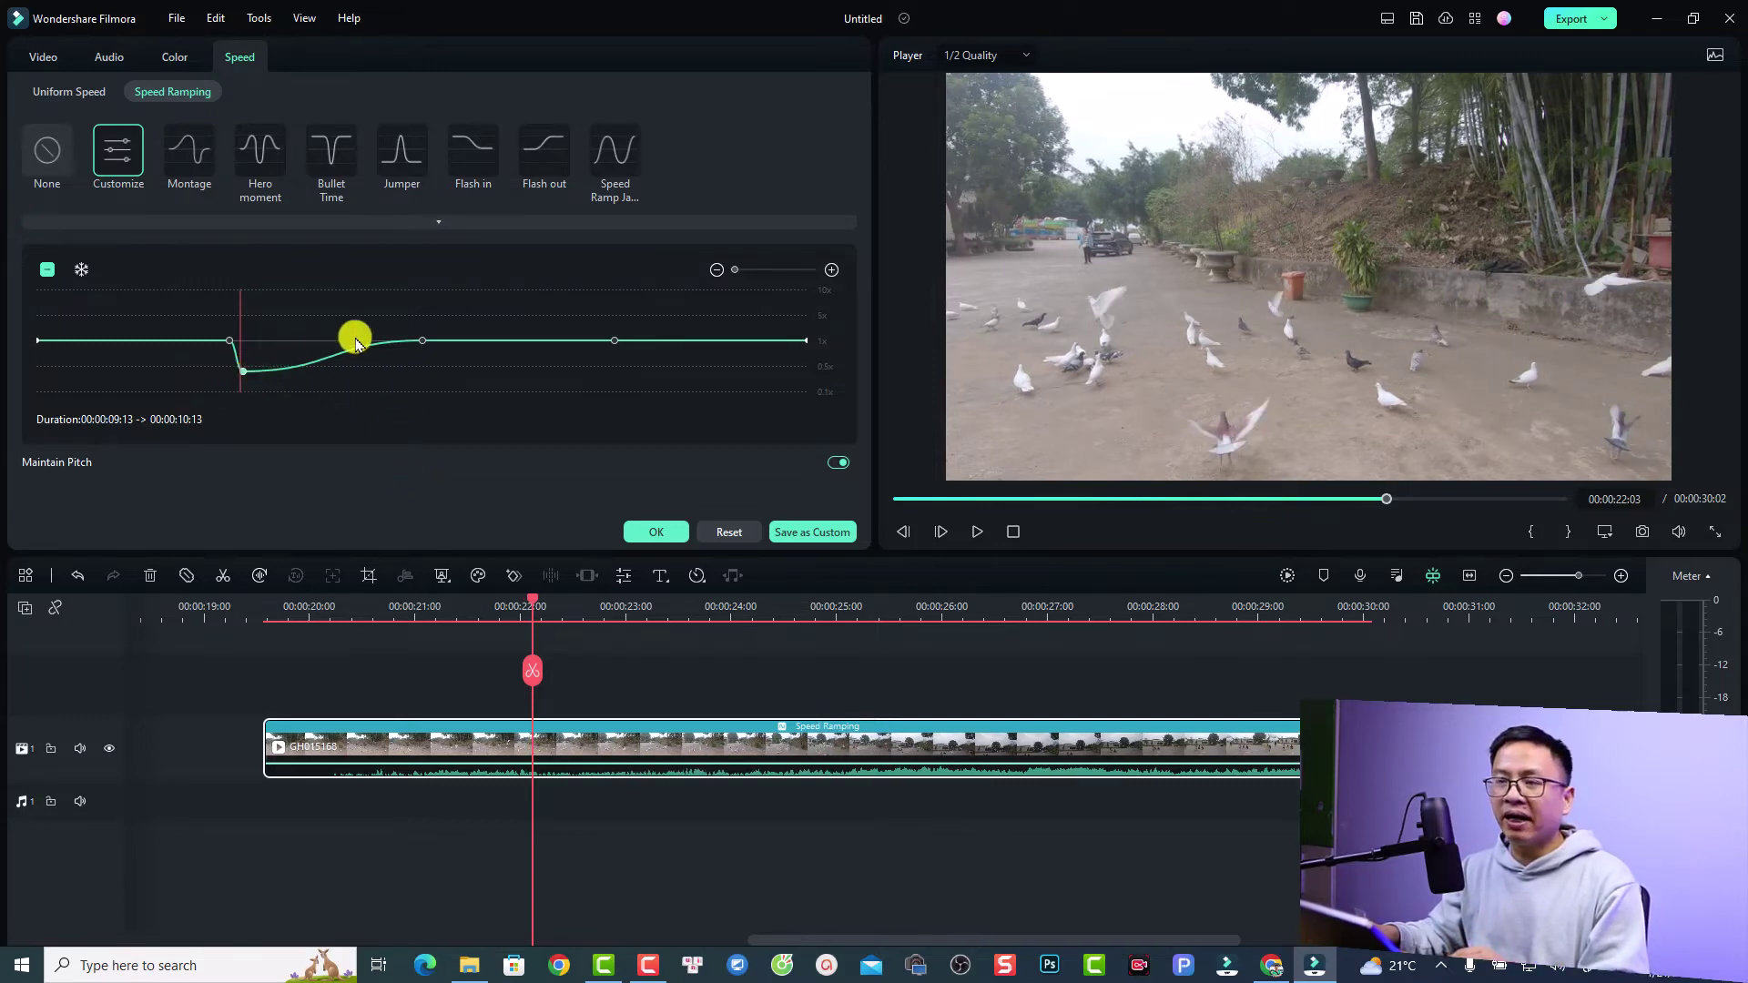
Lower the curve's middle speed point to about 0.43x and move the following 1x point close behind it to end the slow section.
{"action": "left_click", "coordinate": [418, 345]}
{"action": "left_click_drag", "start_coordinate": [418, 345], "coordinate": [417, 370]}
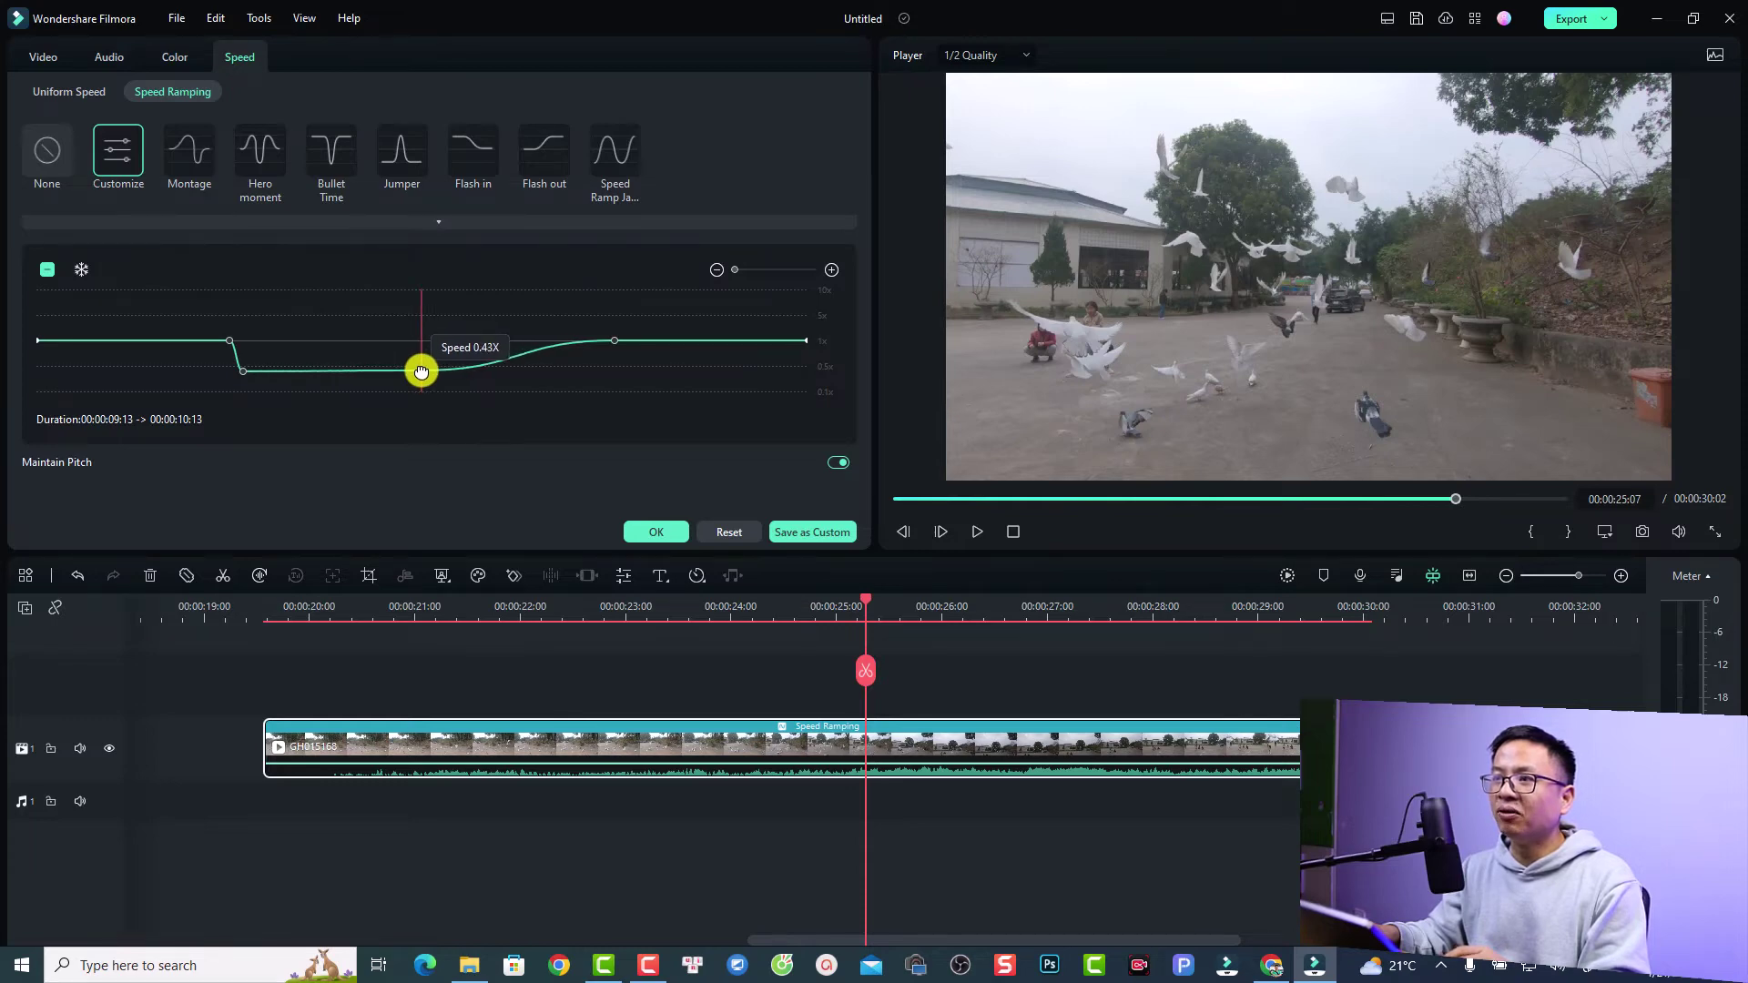
{"action": "left_click_drag", "start_coordinate": [420, 371], "coordinate": [422, 372]}
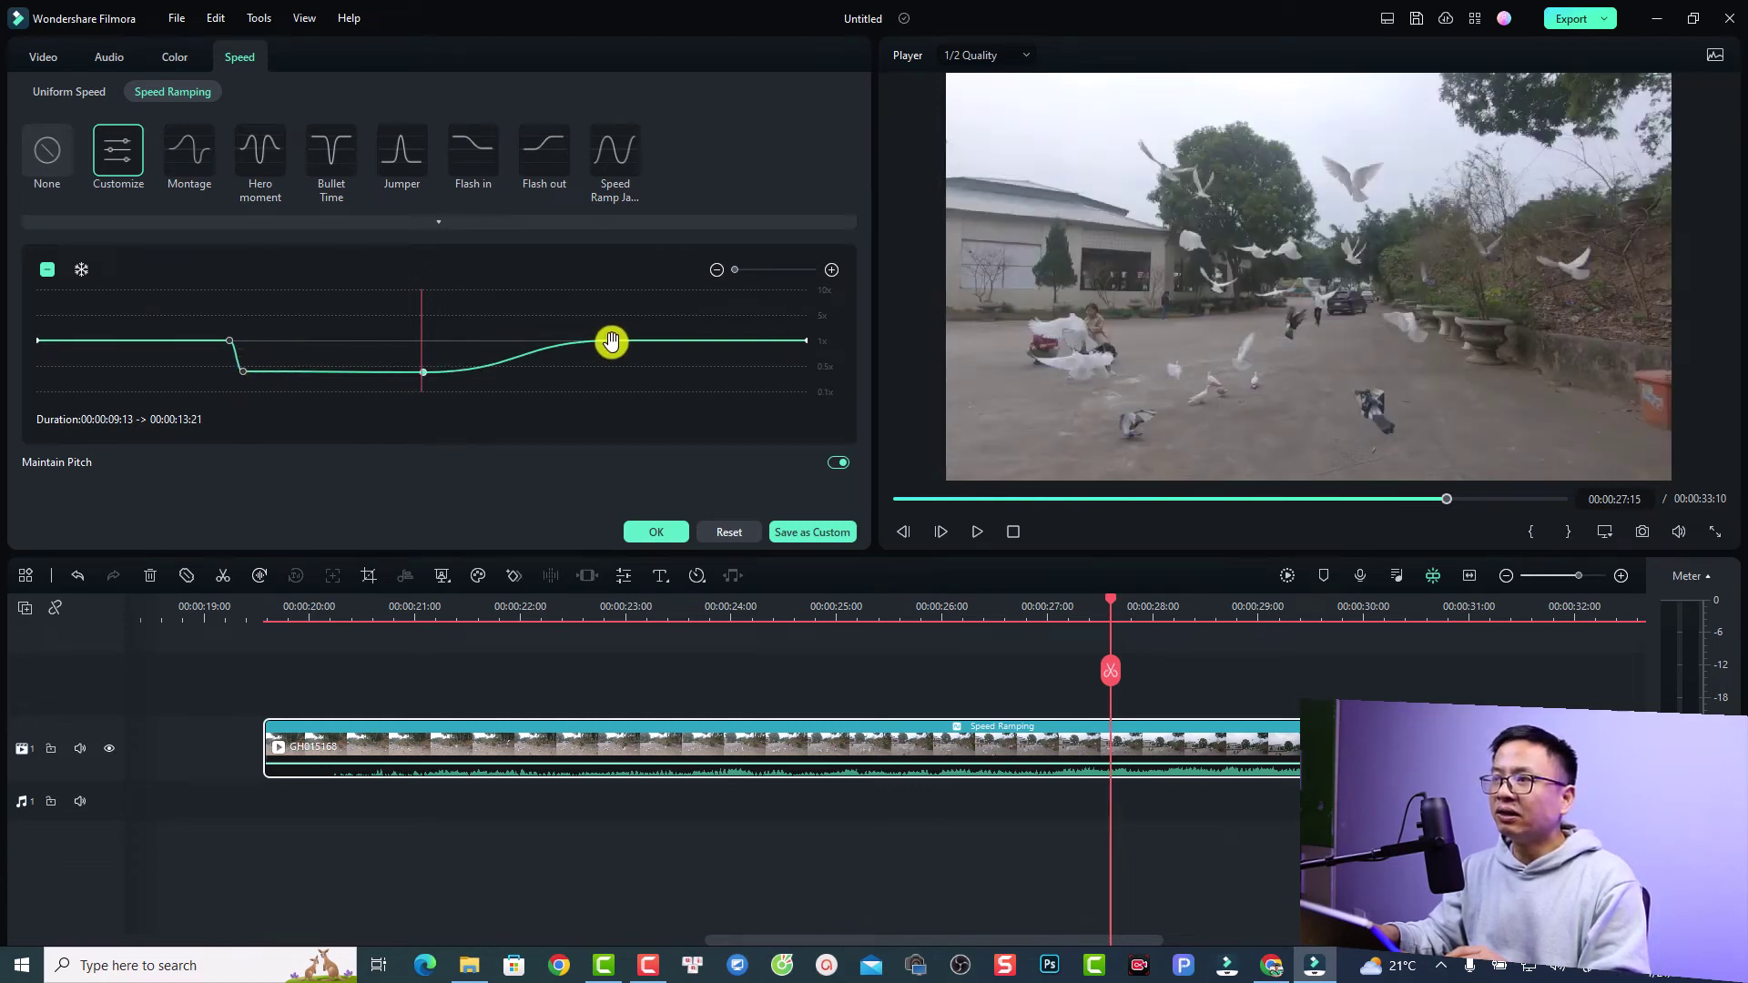
{"action": "left_click_drag", "start_coordinate": [610, 341], "coordinate": [453, 342]}
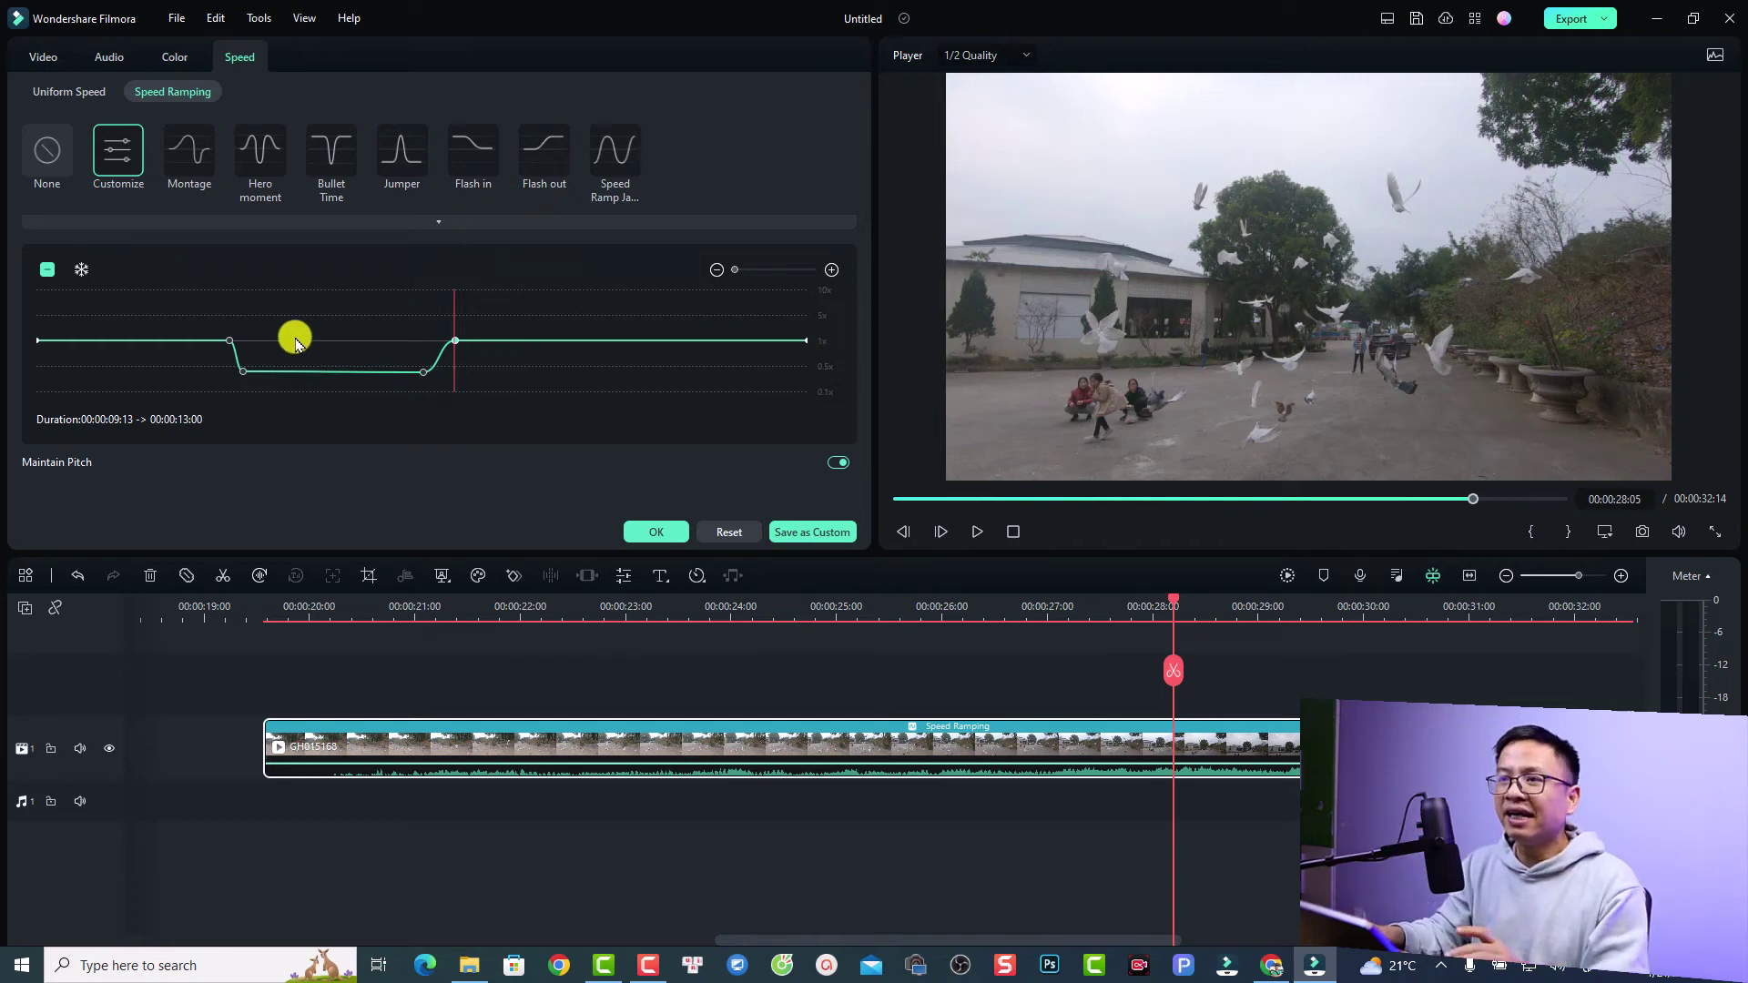
Play up to the second slow moment and add speed points at 00:00:29:17 and 00:00:29:20, lowering the latter to about 0.5x.
{"action": "left_click", "coordinate": [64, 343]}
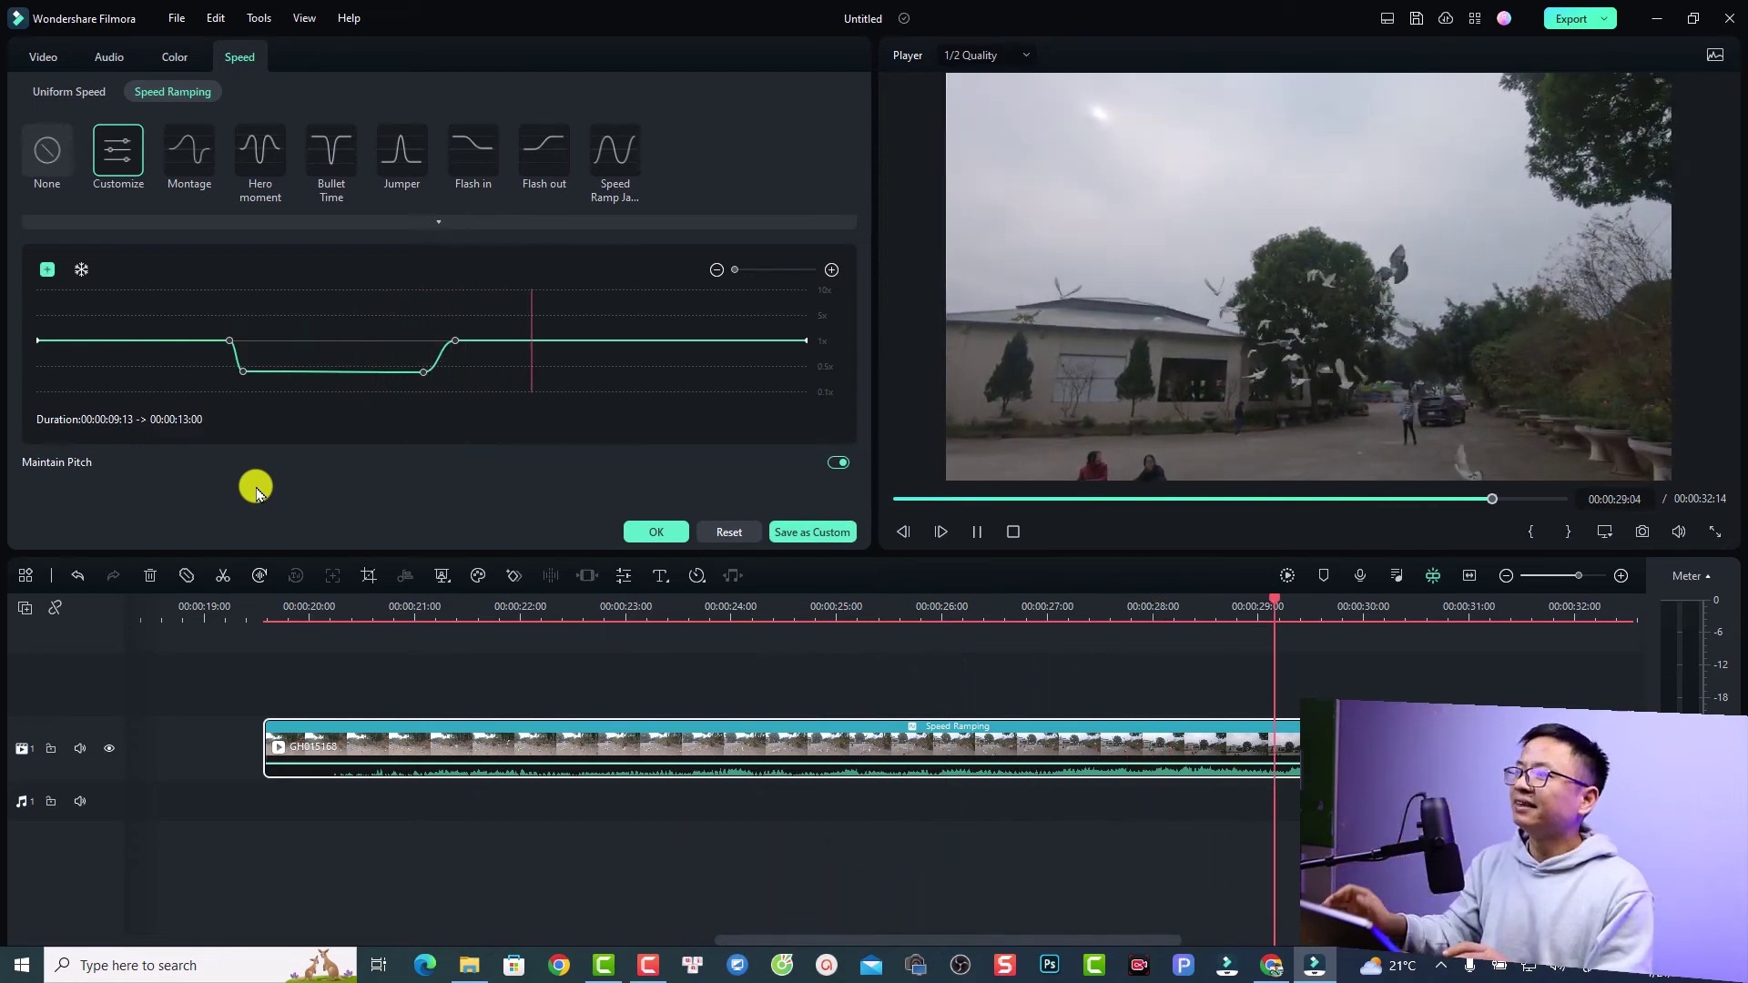
{"action": "key", "text": "space"}
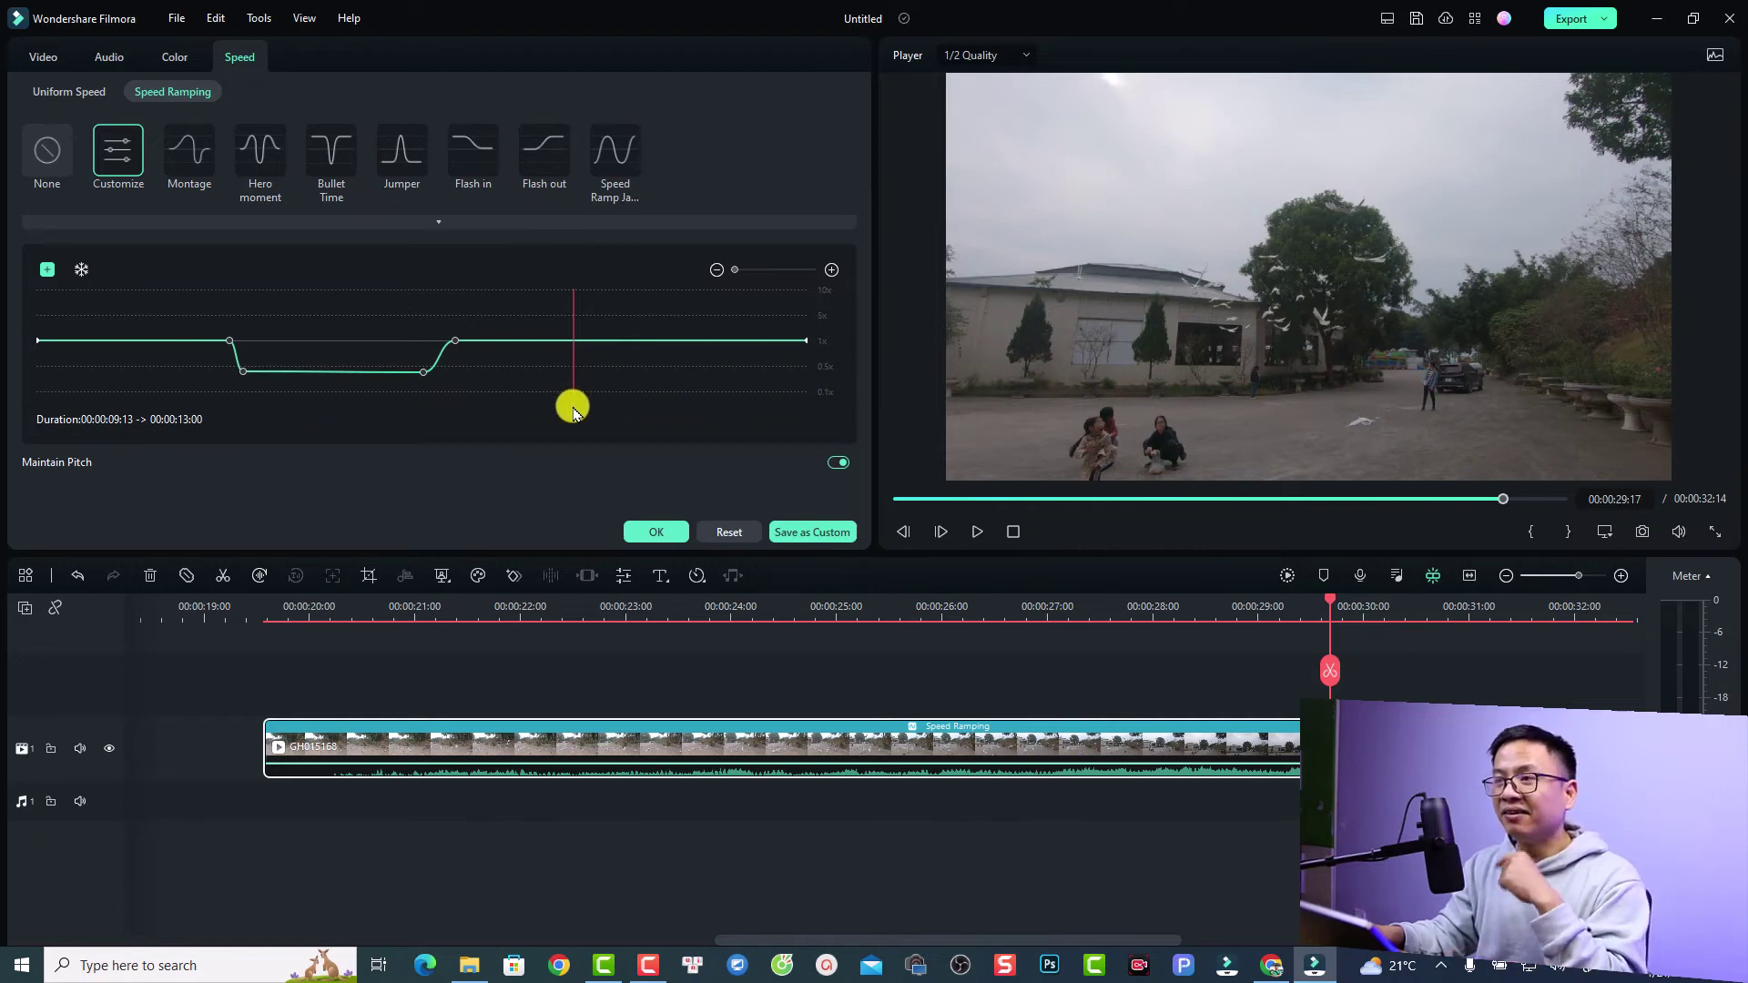
{"action": "left_click", "coordinate": [45, 269]}
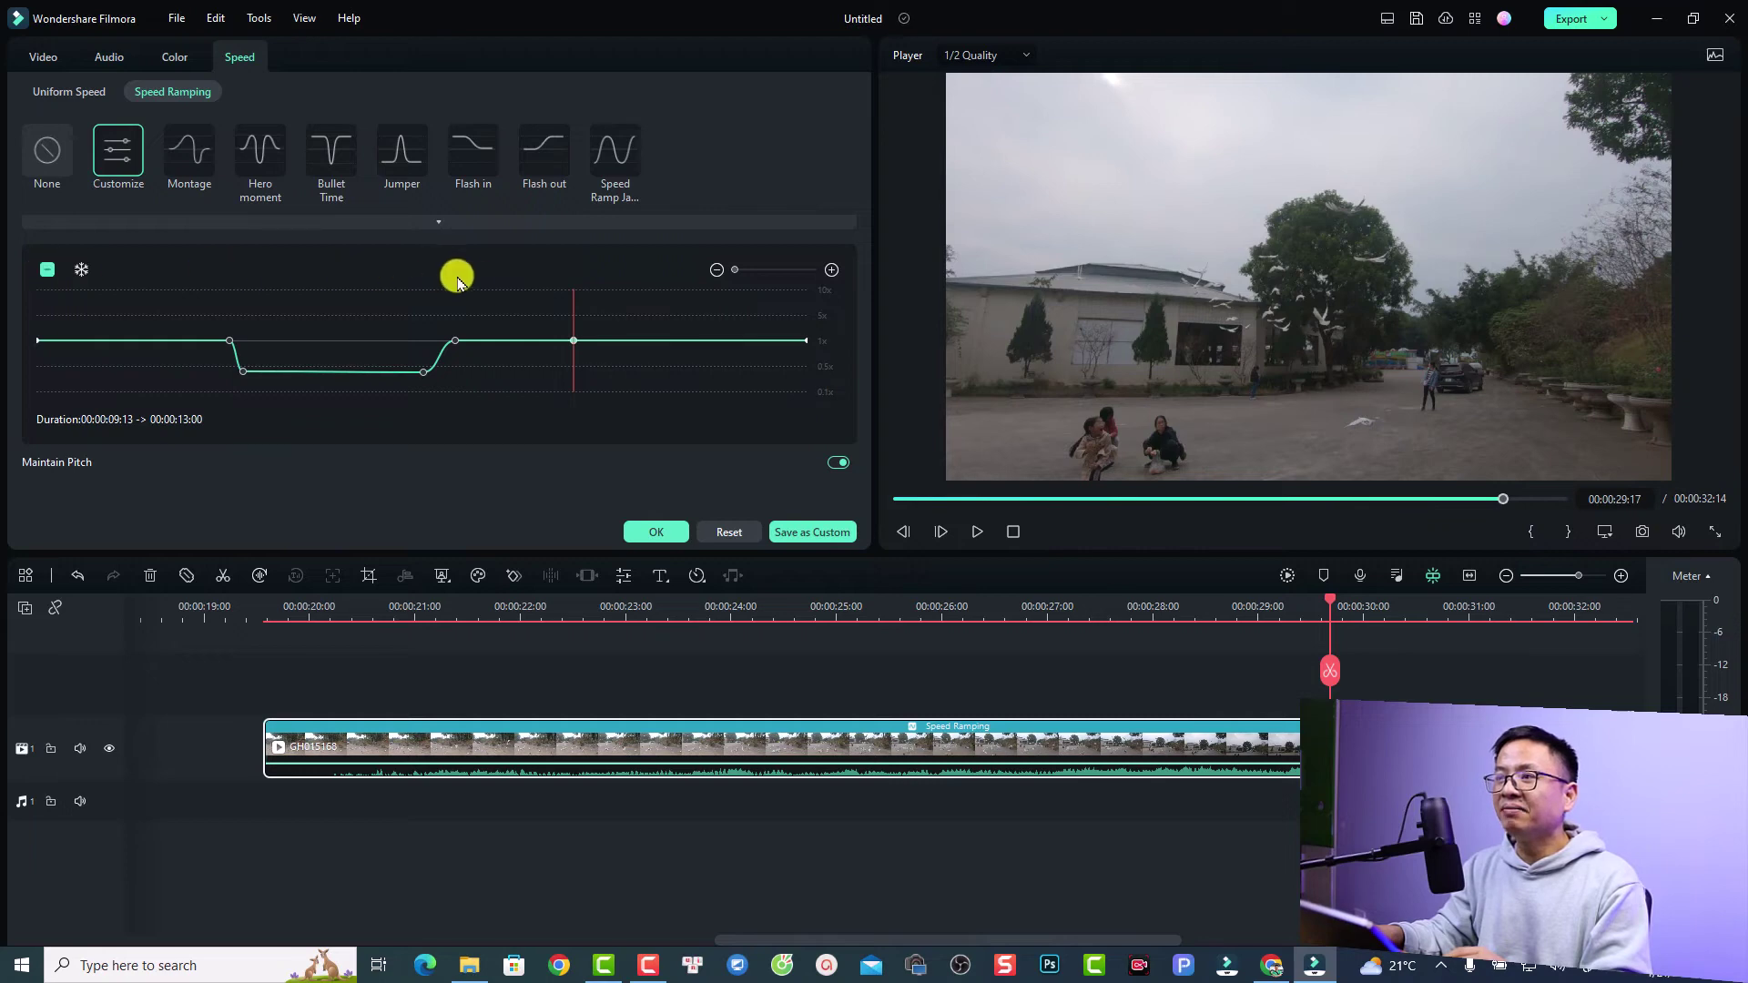
{"action": "left_click", "coordinate": [586, 340]}
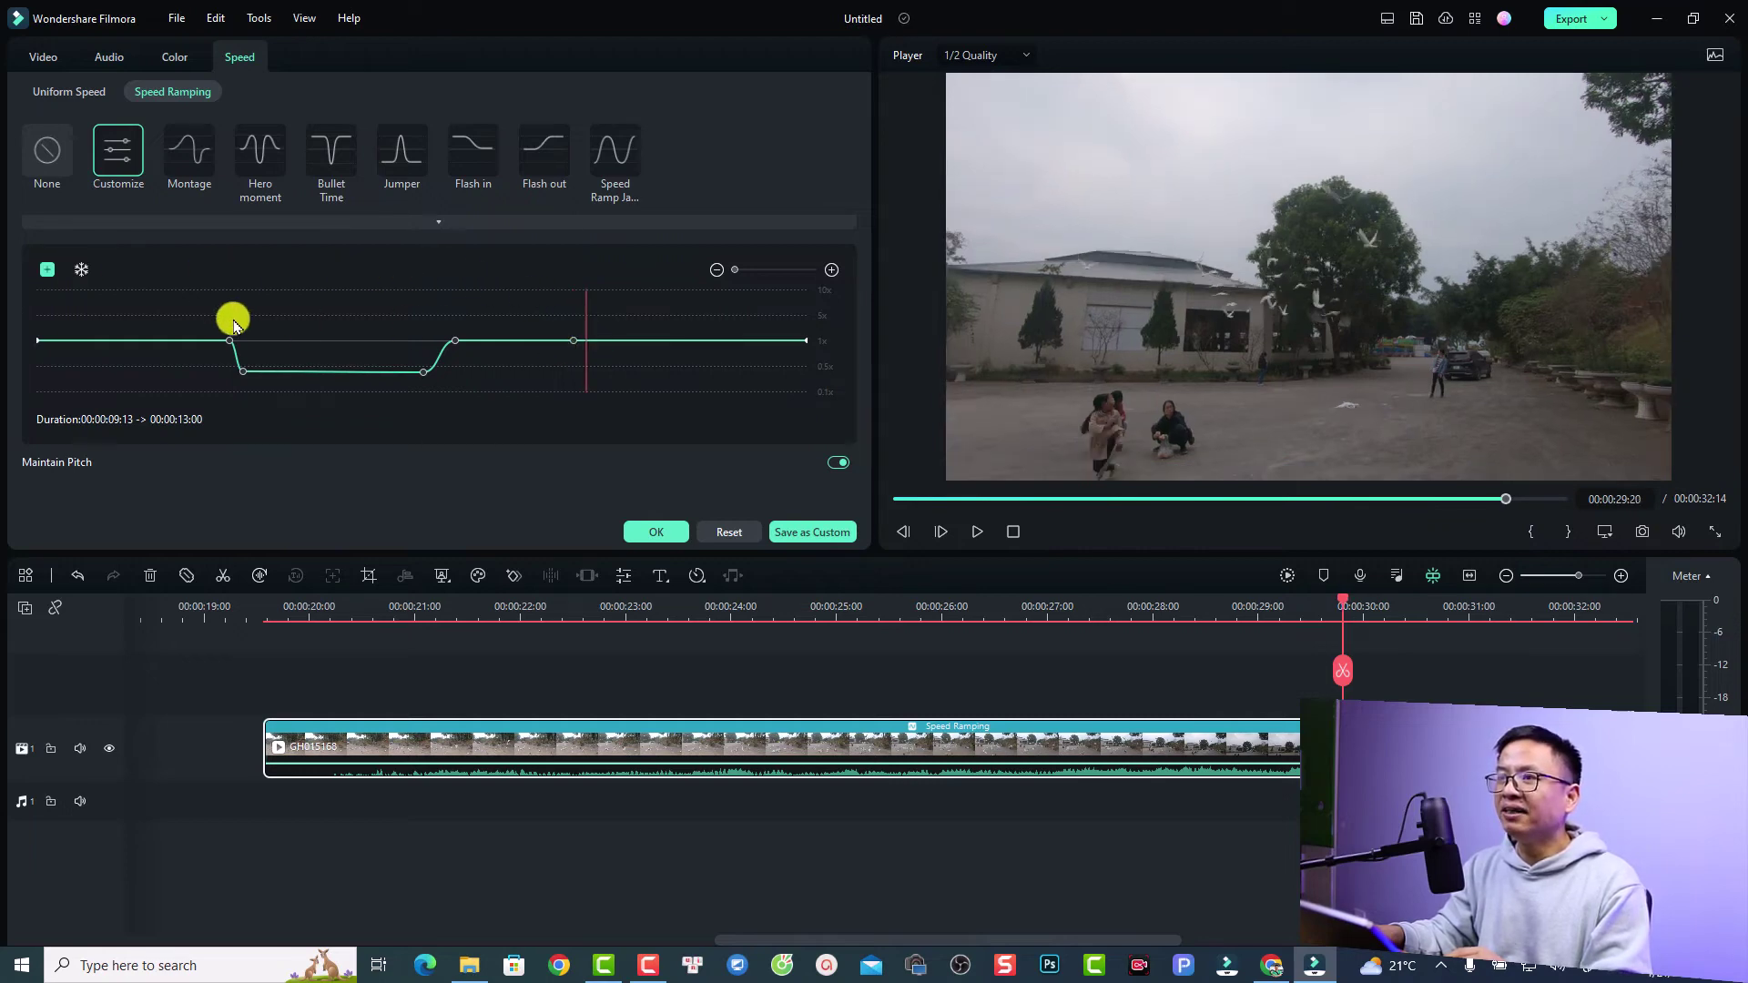
{"action": "left_click", "coordinate": [47, 269]}
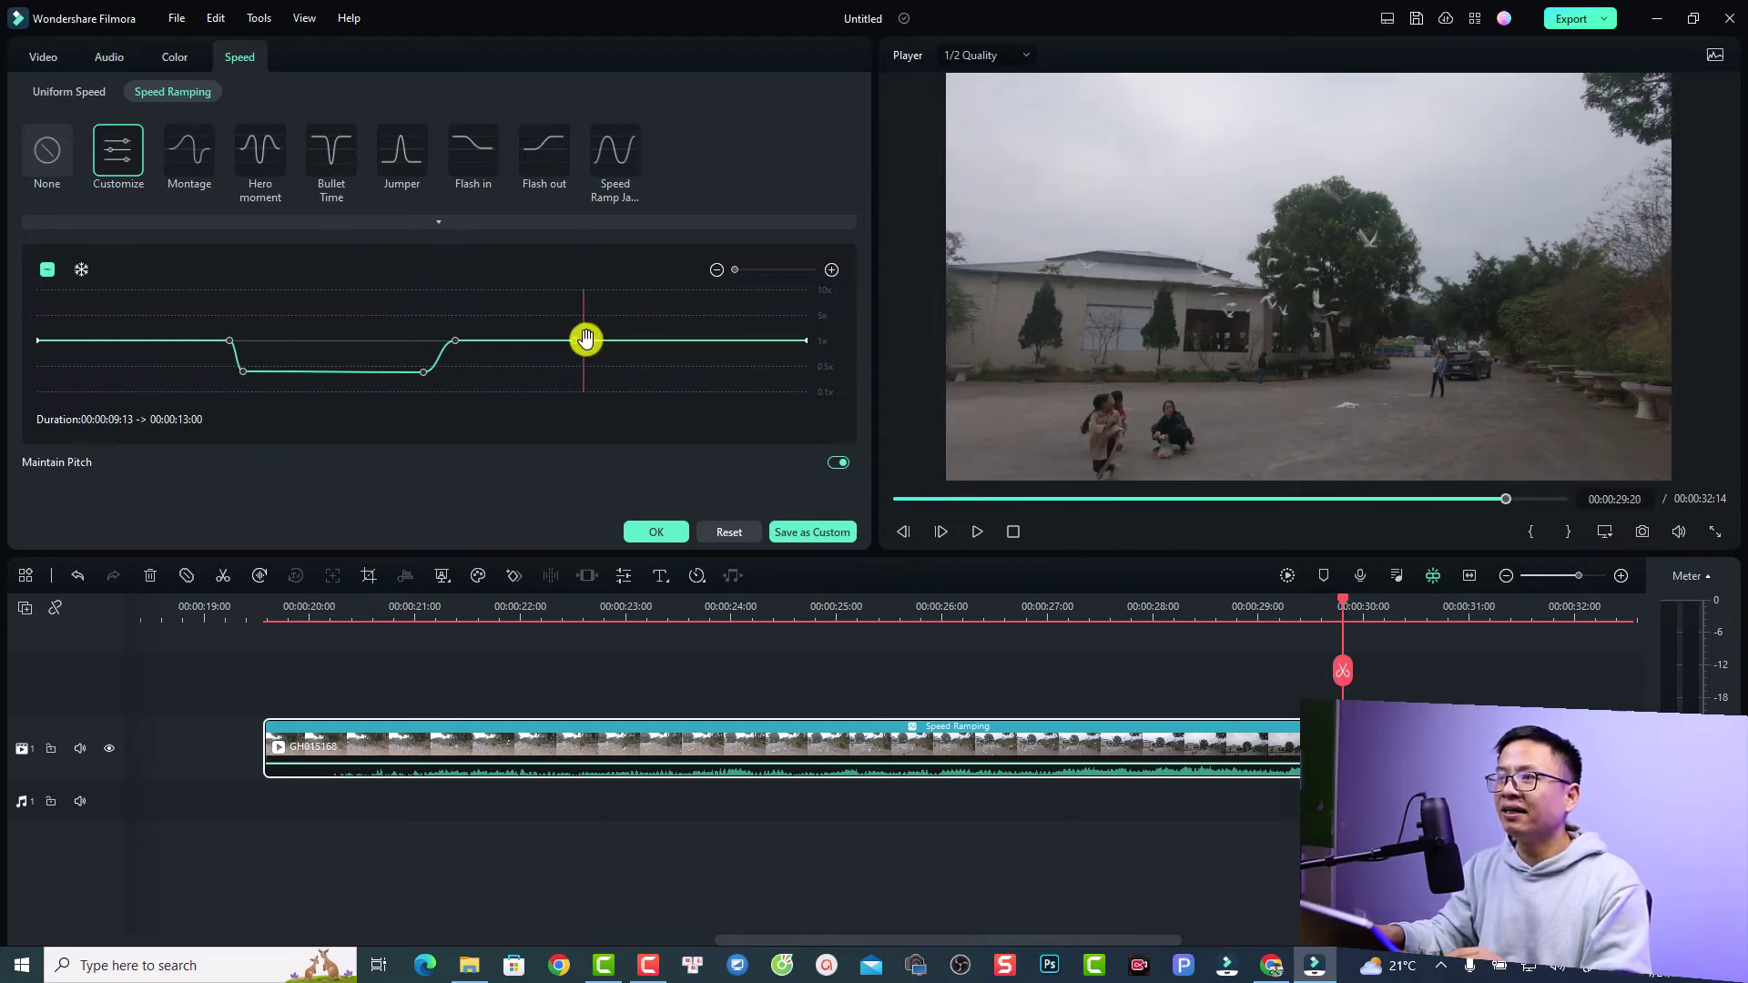
{"action": "mouse_move", "coordinate": [585, 339]}
{"action": "left_mouse_down"}
{"action": "mouse_move", "coordinate": [586, 379]}
{"action": "mouse_move", "coordinate": [585, 364]}
{"action": "left_mouse_up"}
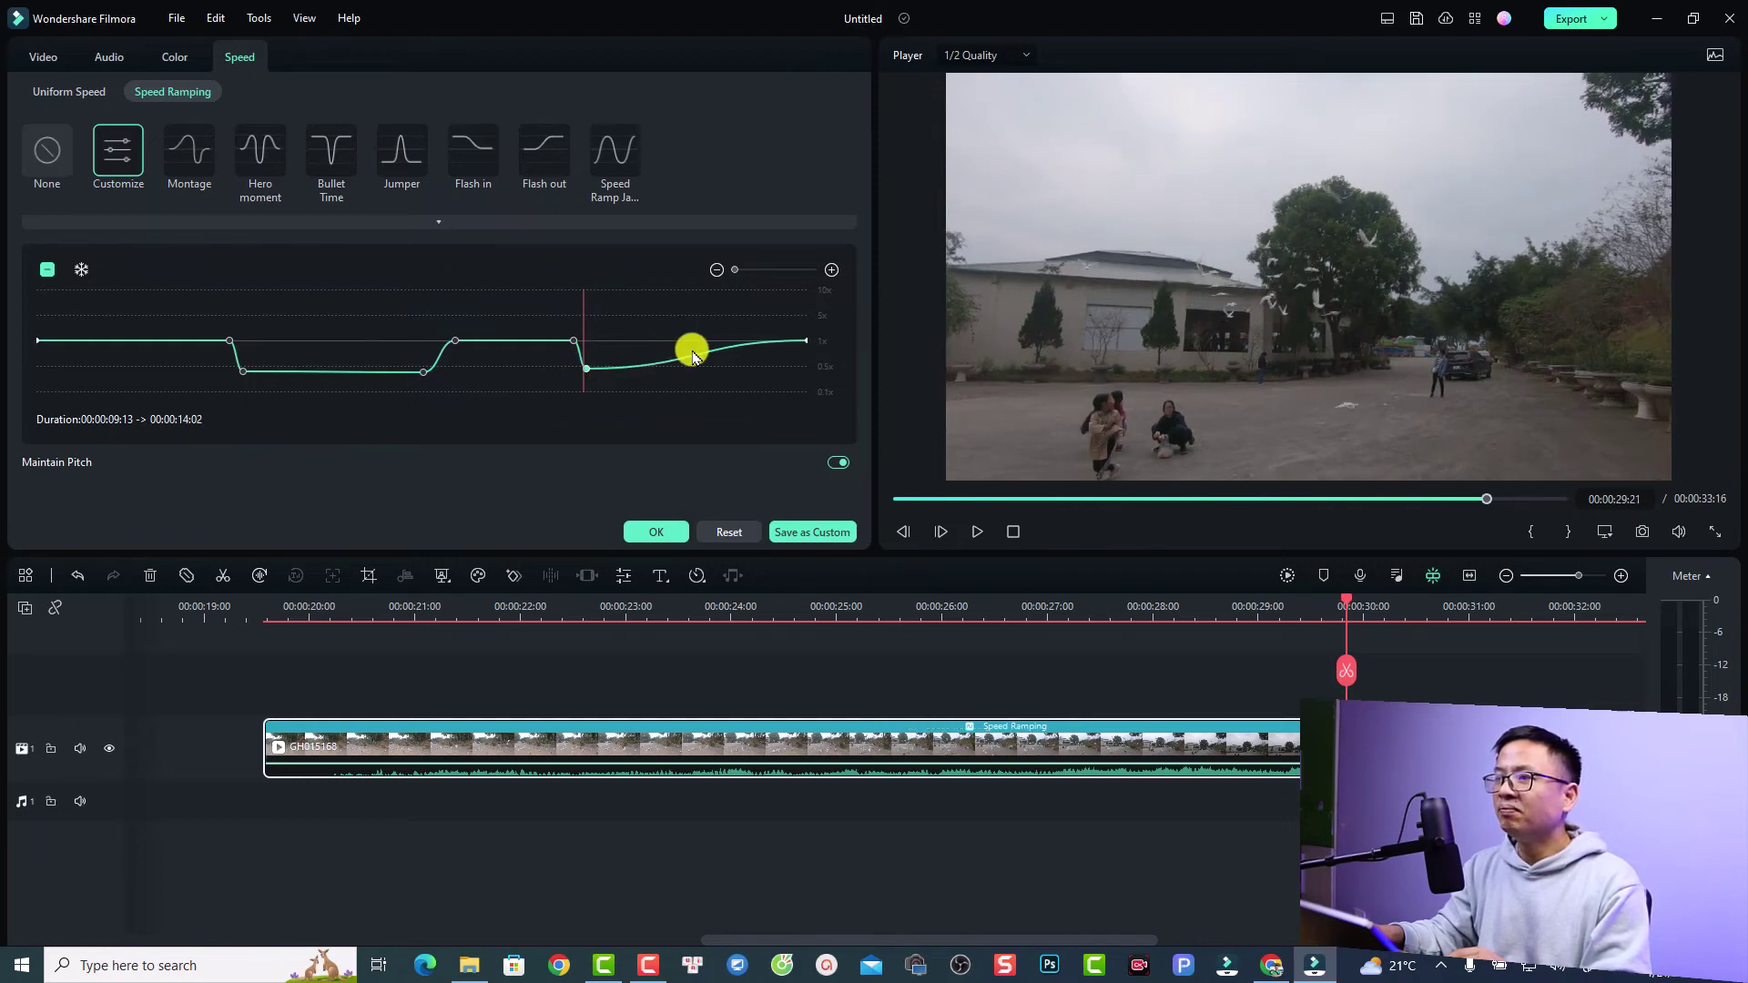
Close the second slow section with two speed points at 00:00:31:24 and 00:00:32:10, the first at about 0.5x and the second at 1x.
{"action": "left_click", "coordinate": [687, 359]}
{"action": "left_click", "coordinate": [54, 274]}
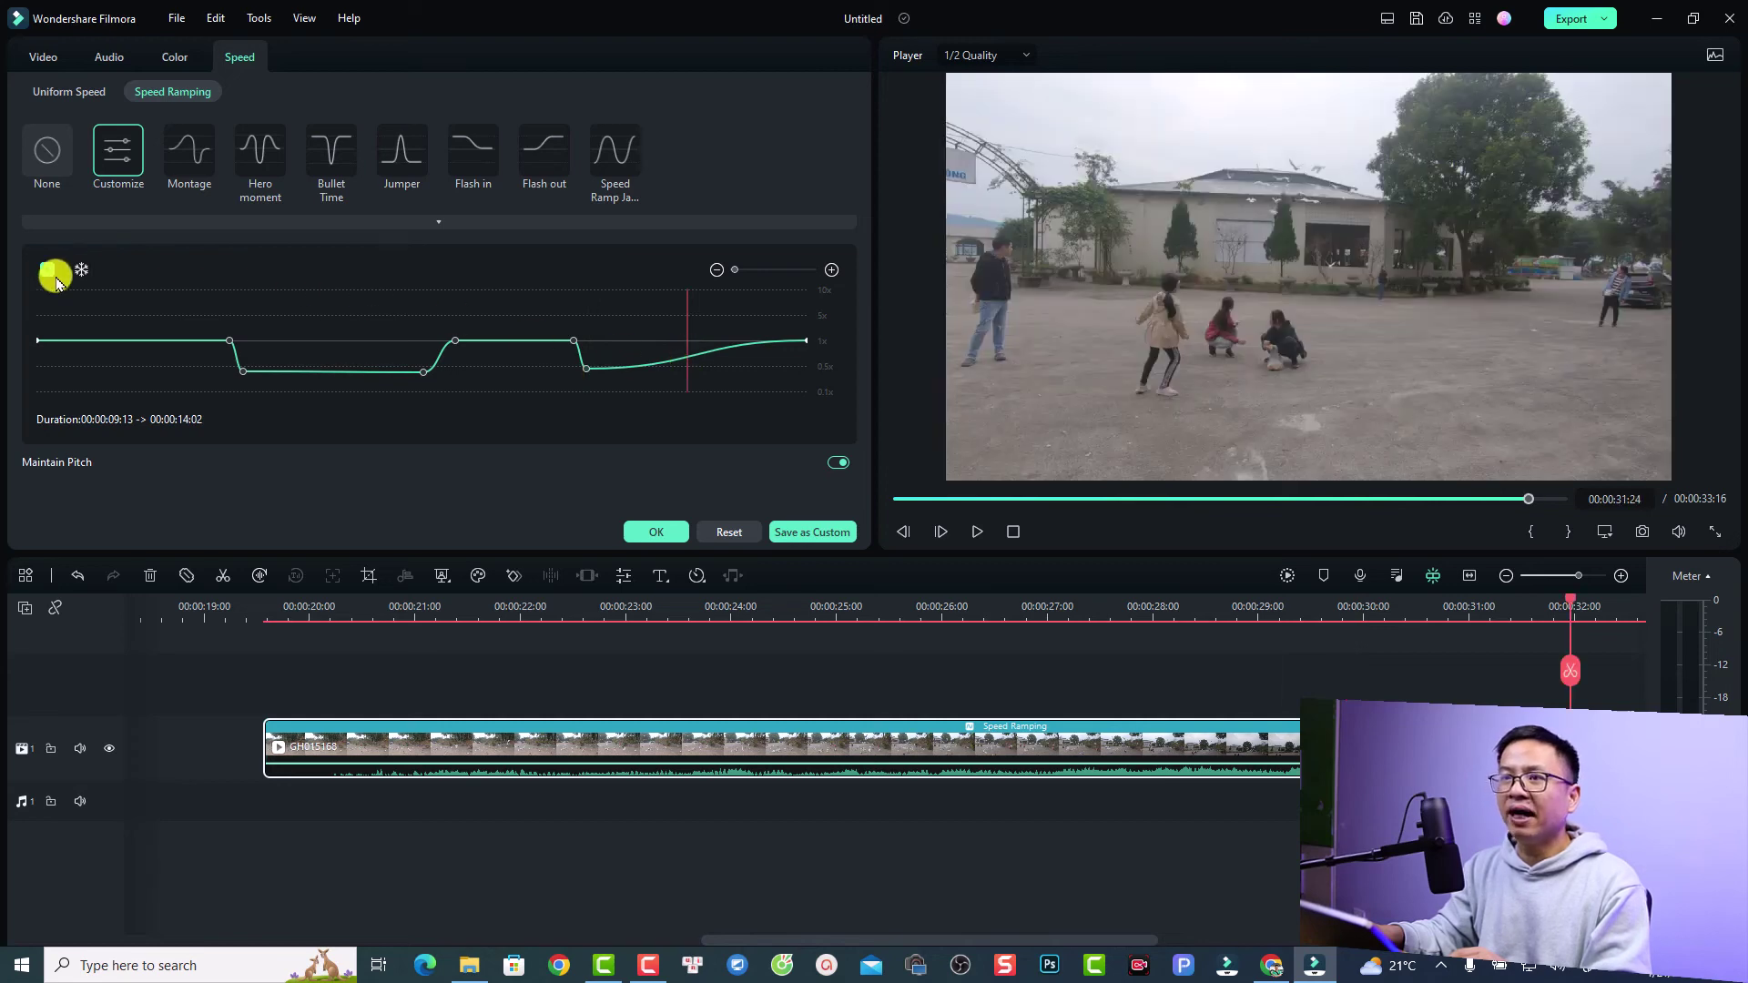
{"action": "left_click", "coordinate": [703, 353]}
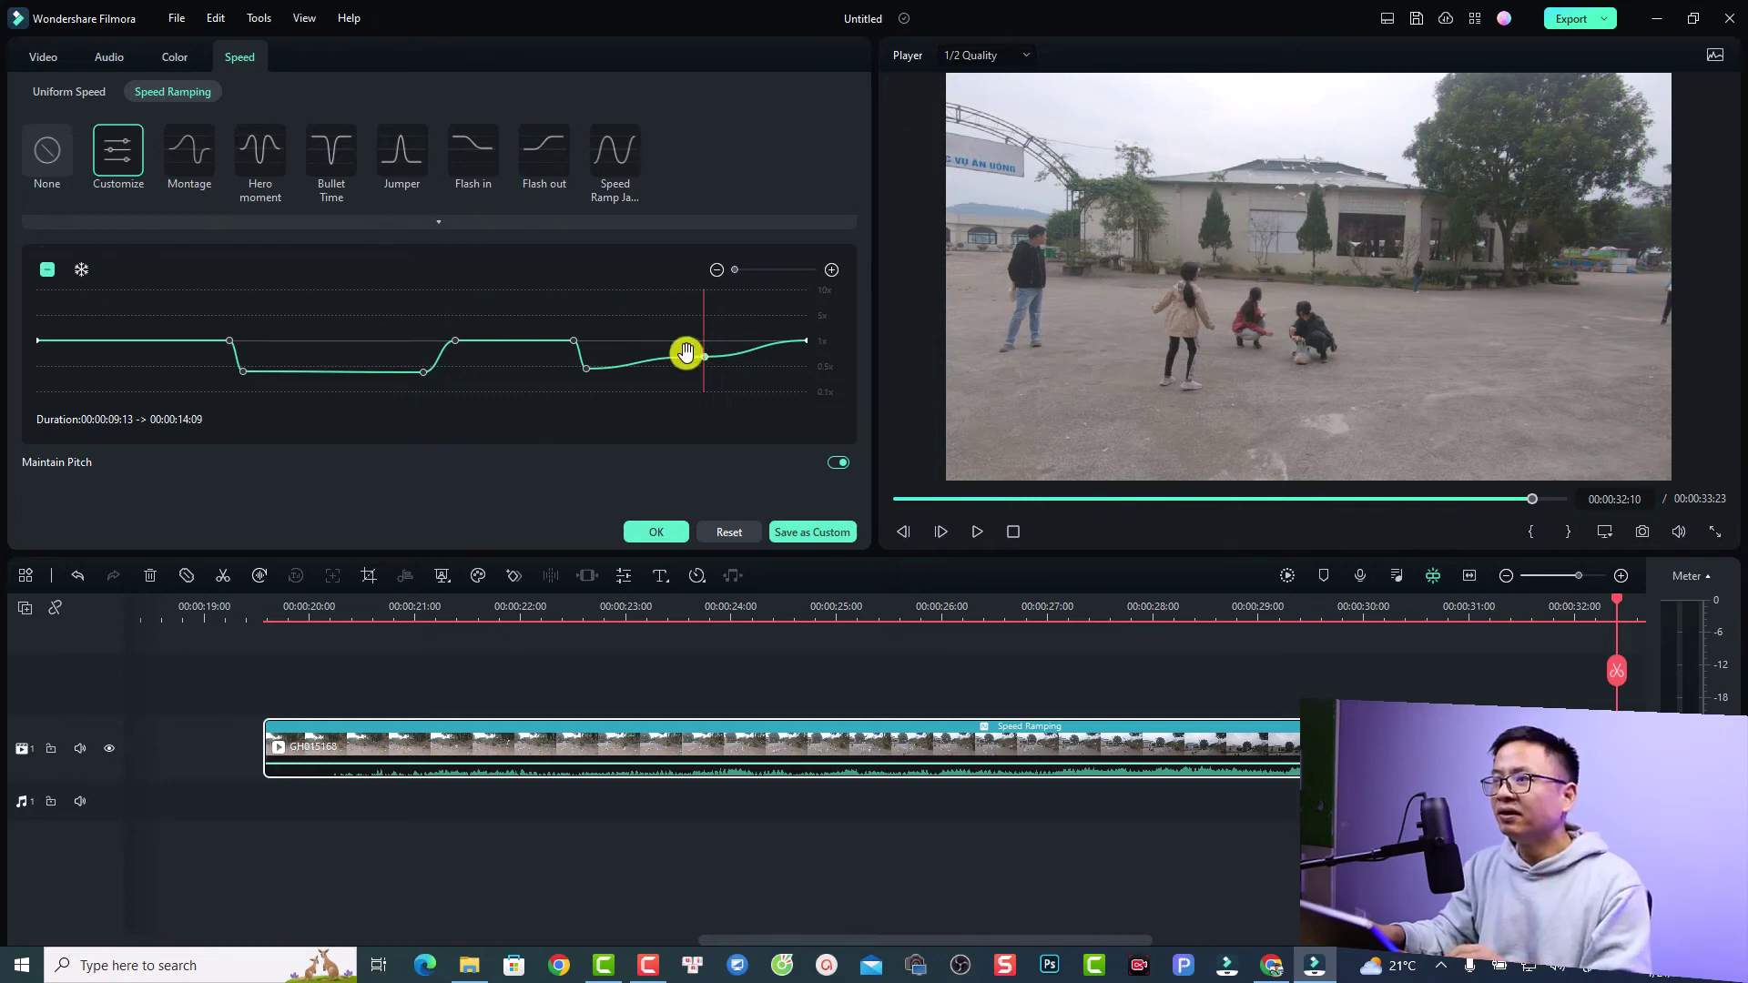
{"action": "left_click_drag", "start_coordinate": [686, 352], "coordinate": [705, 341]}
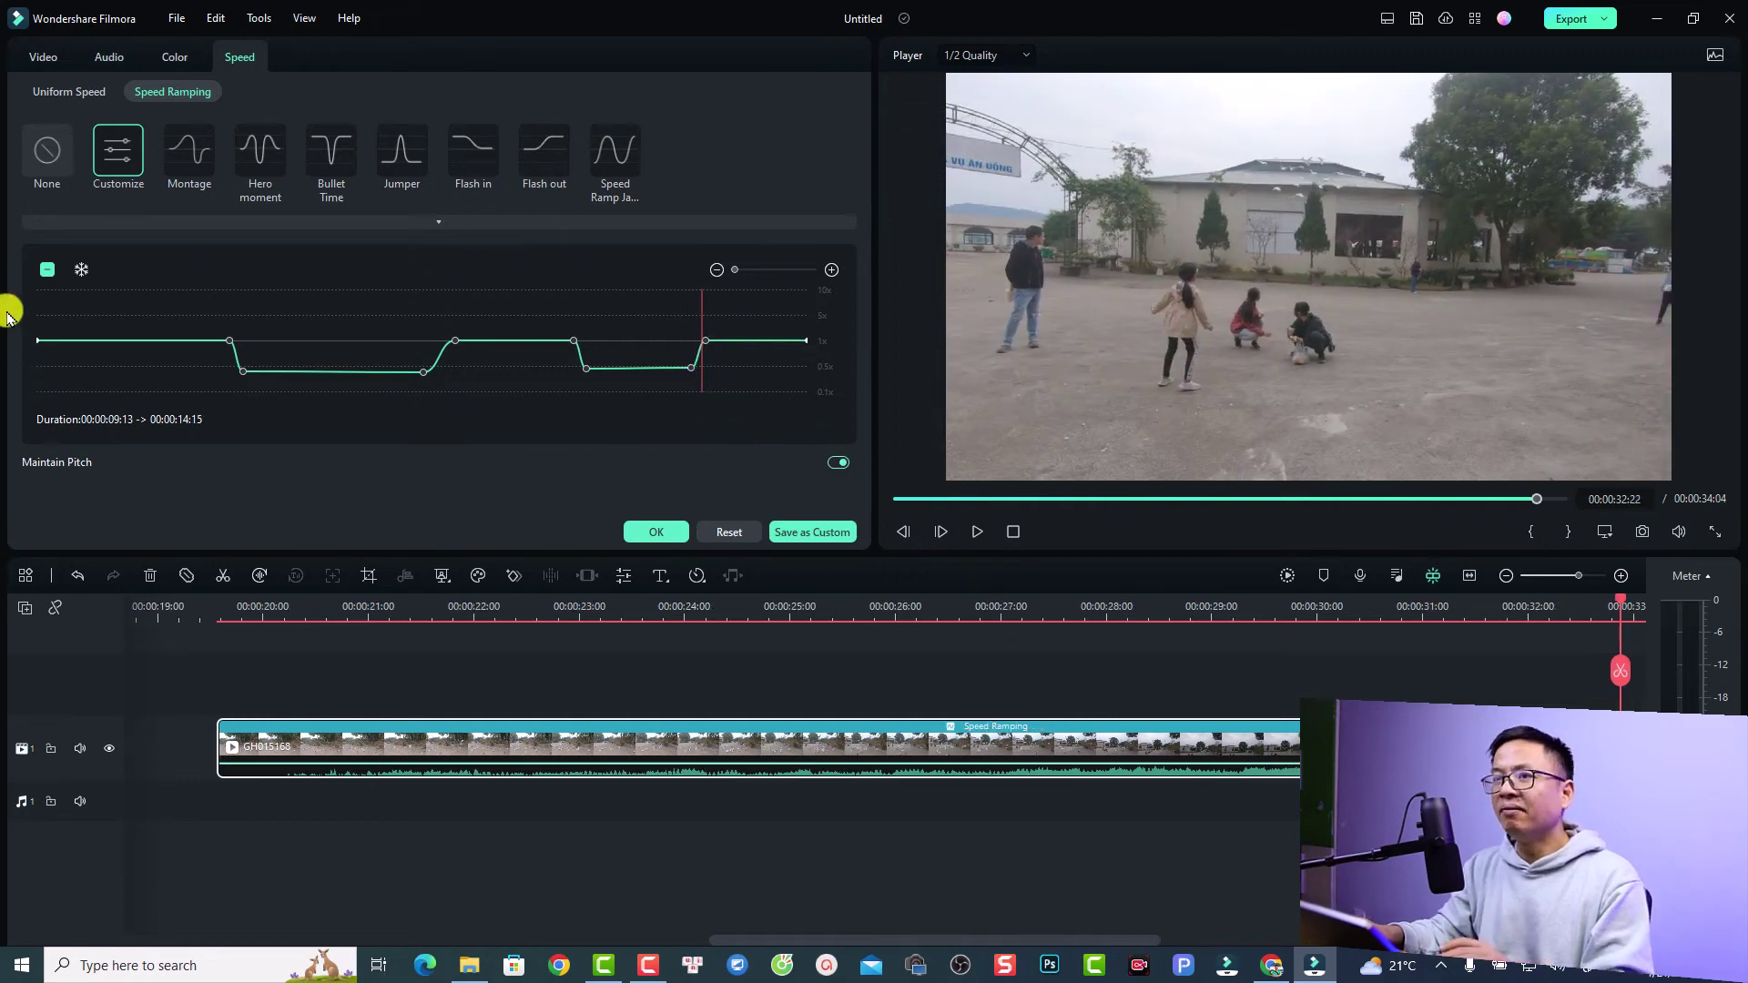
Play the ramped clip from near its start at 00:00:19:16 to review both slow-motion sections.
{"action": "left_click", "coordinate": [44, 330]}
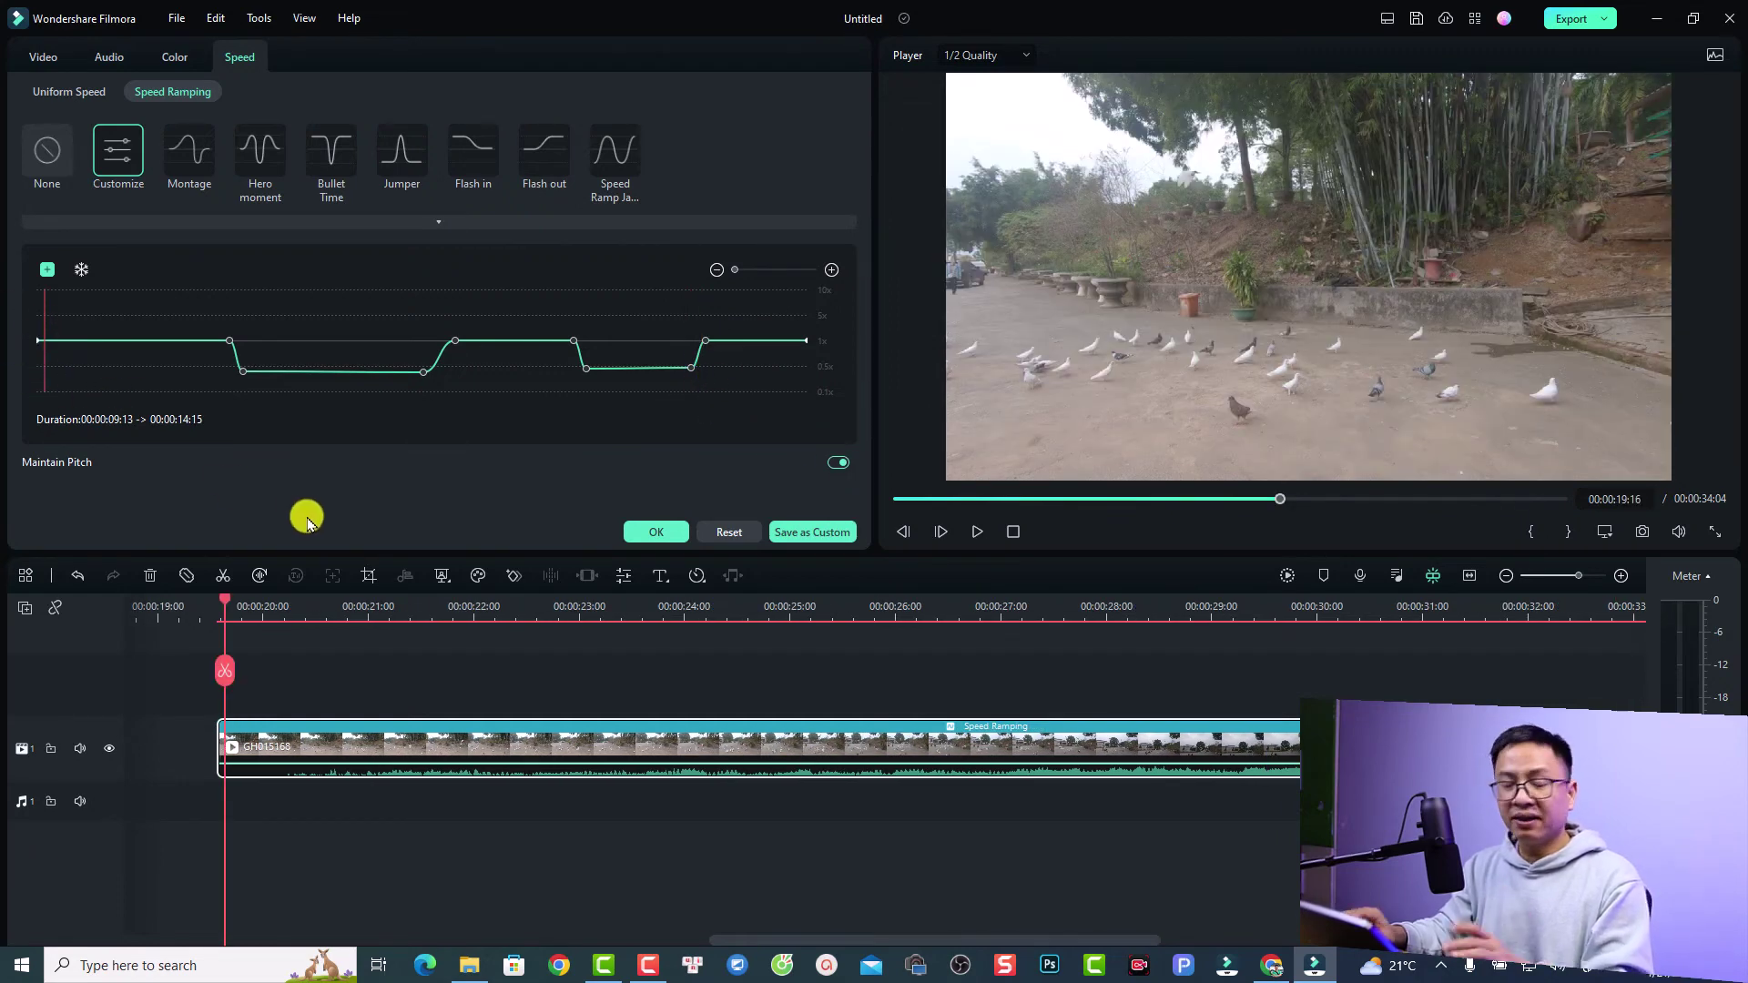
{"action": "key", "text": "space"}
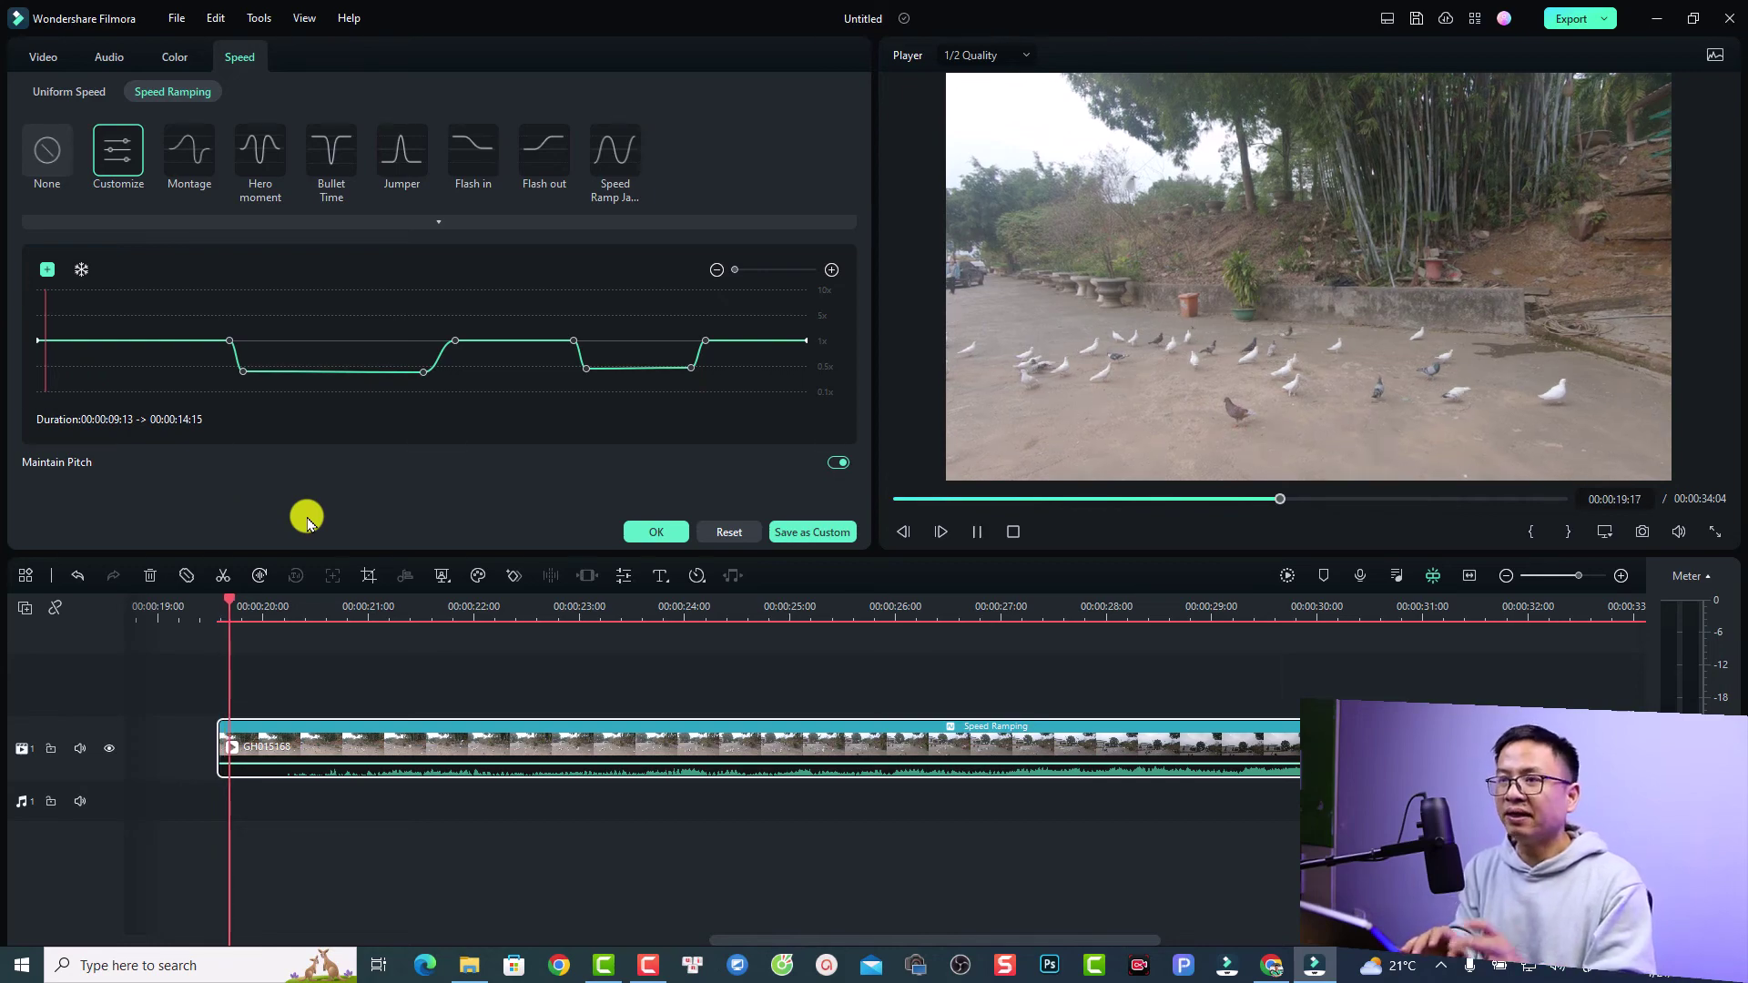